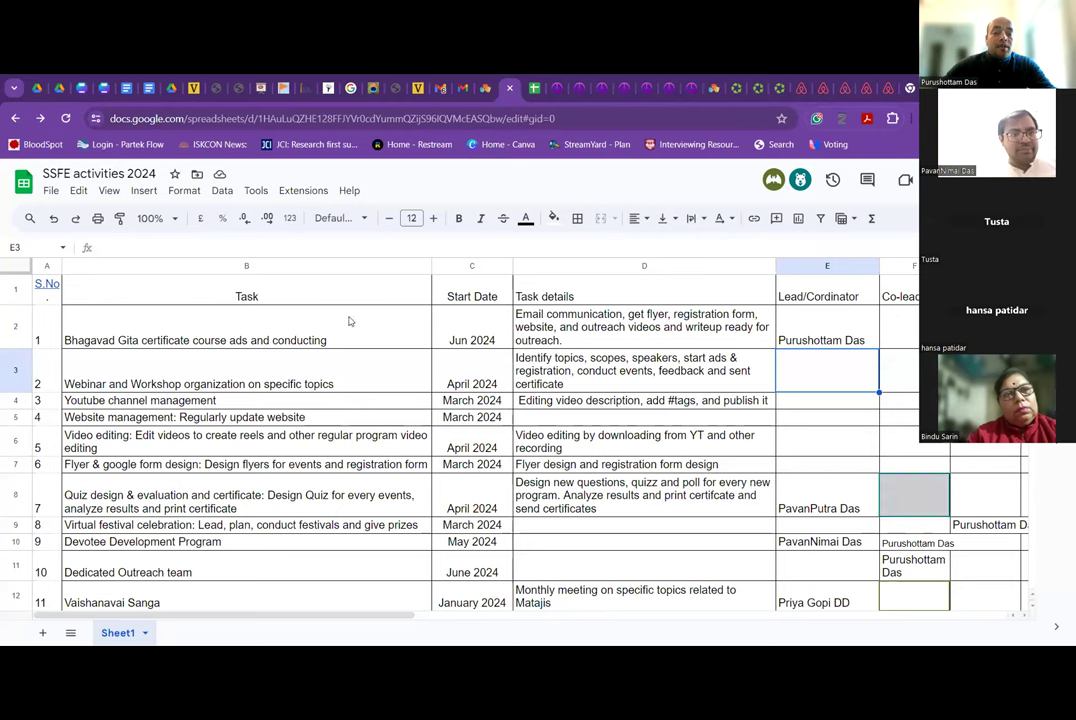
left_click(385, 323)
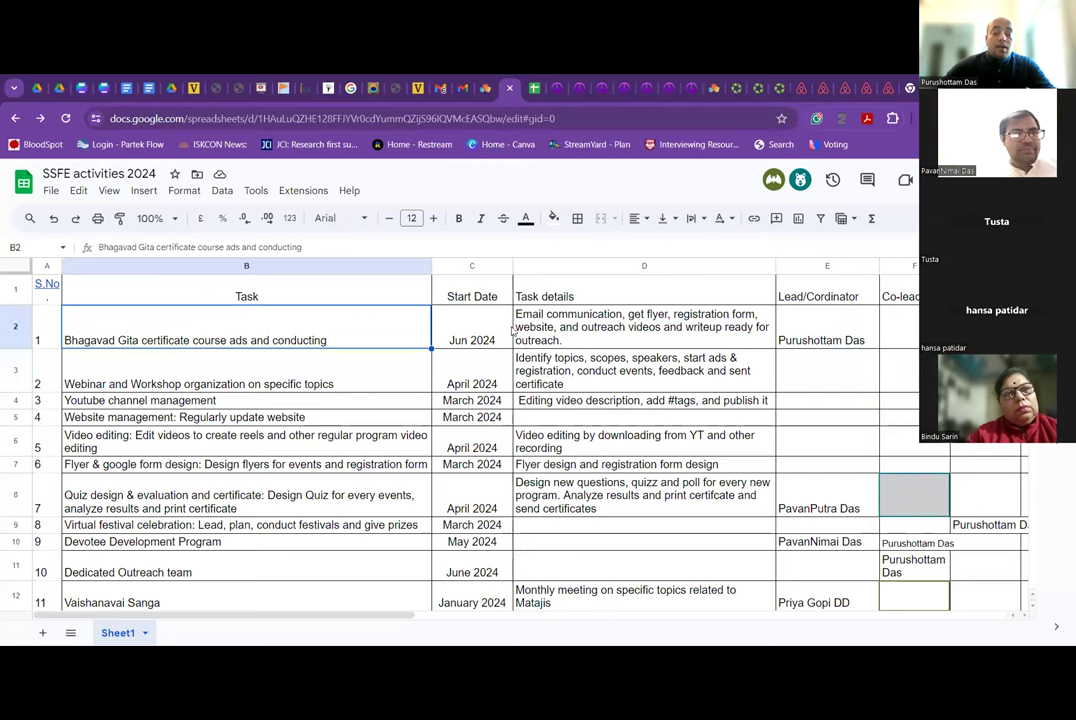
left_click(563, 337)
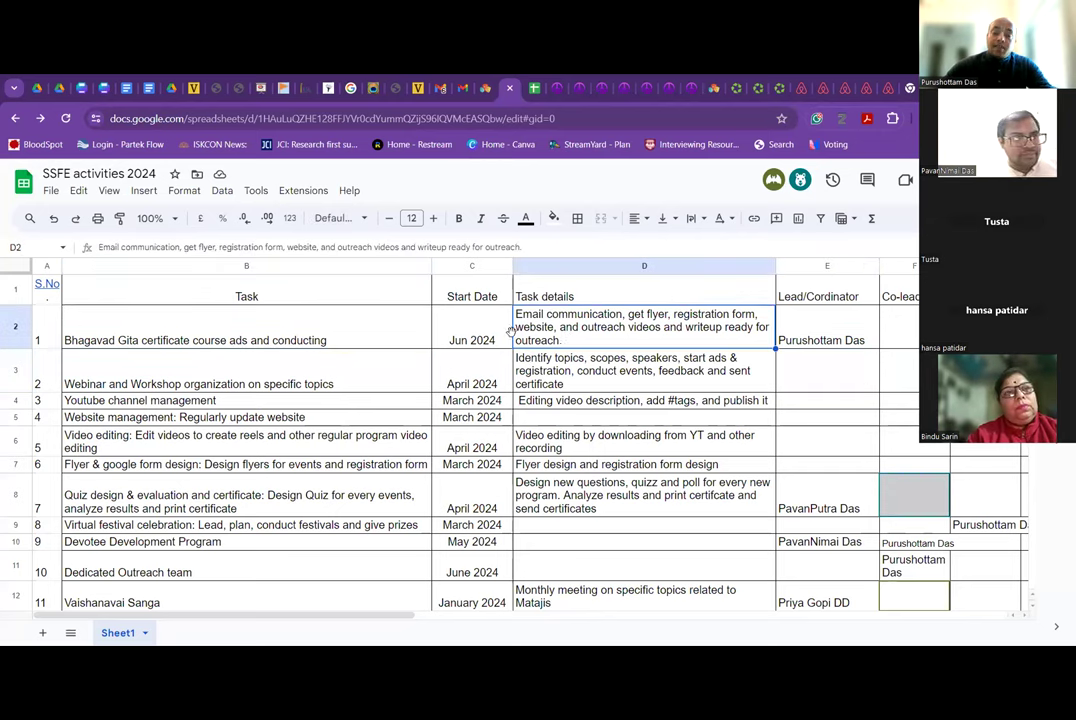
key("Left")
key("Right")
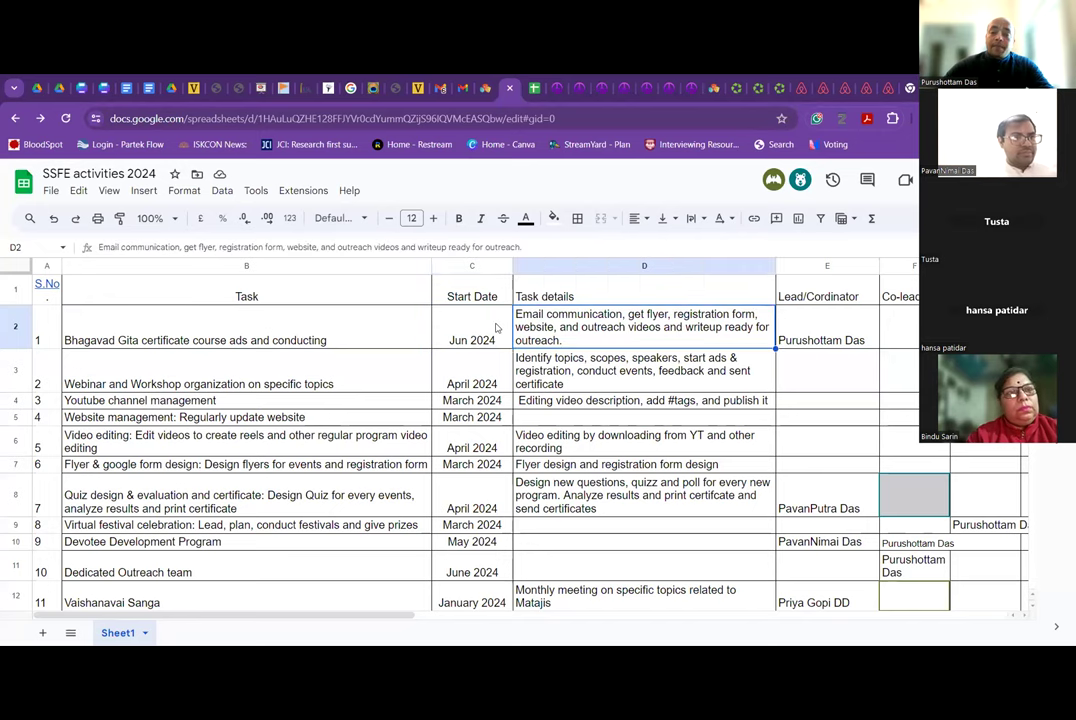
left_click(821, 344)
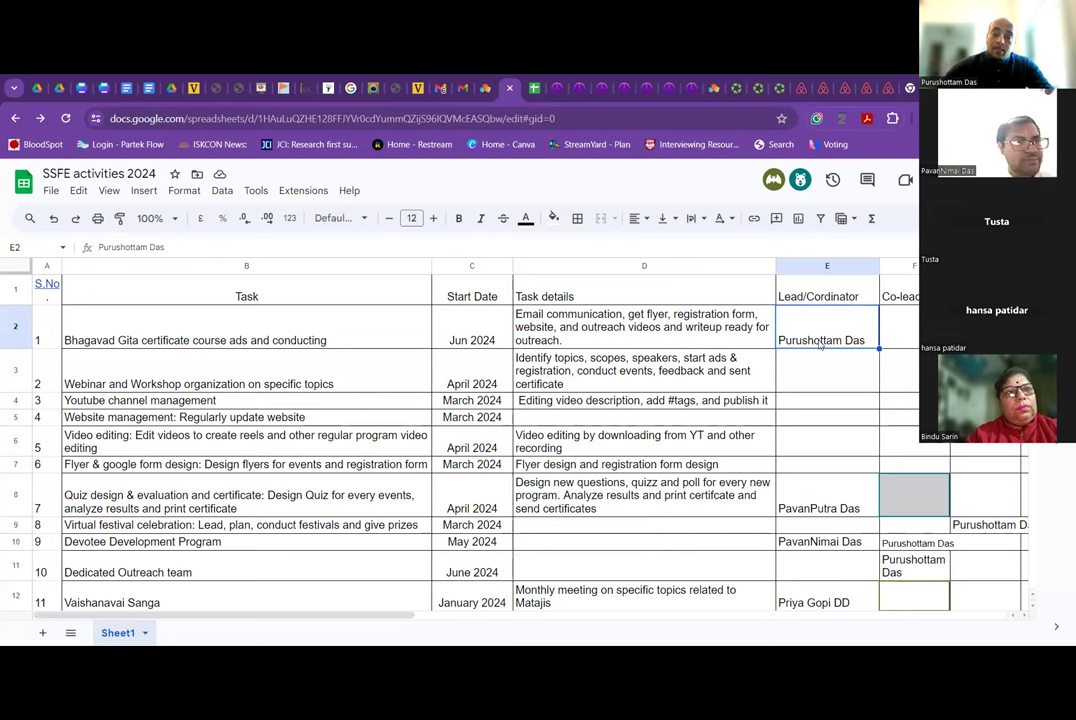
left_click(916, 343)
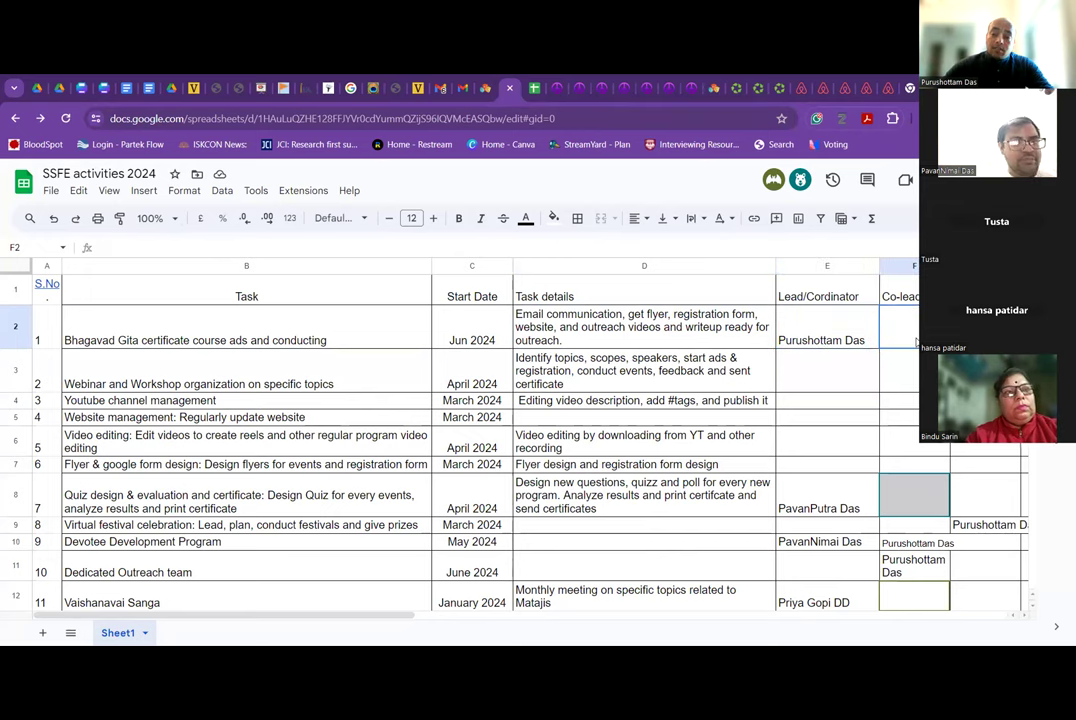
left_click(581, 332)
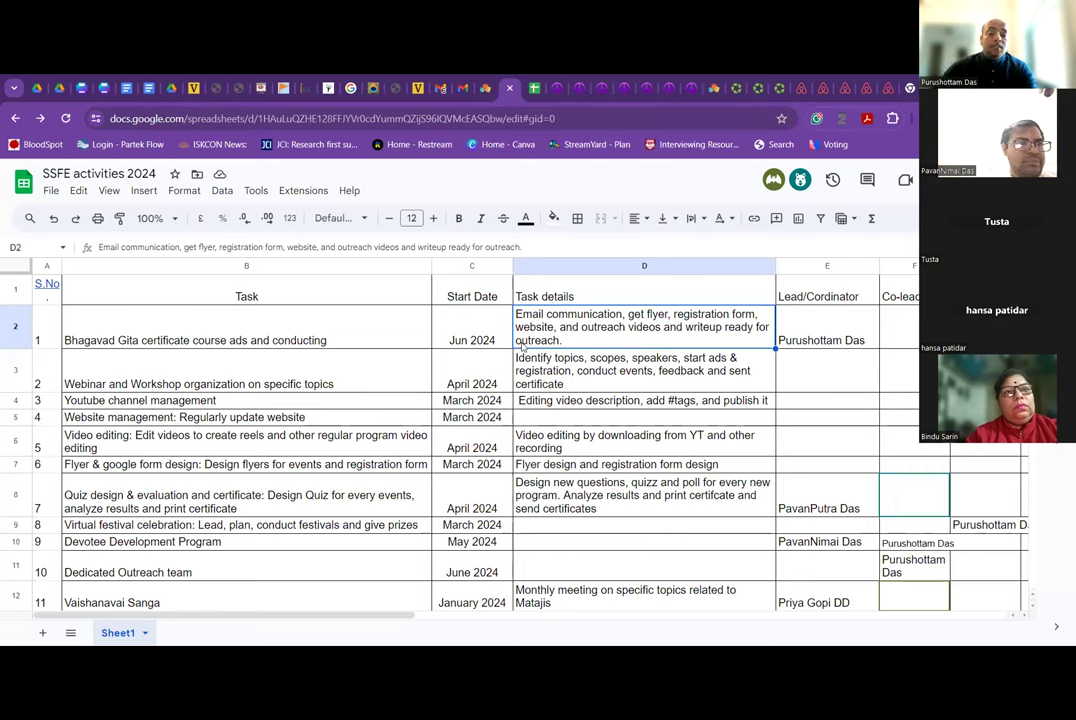
left_click(896, 340)
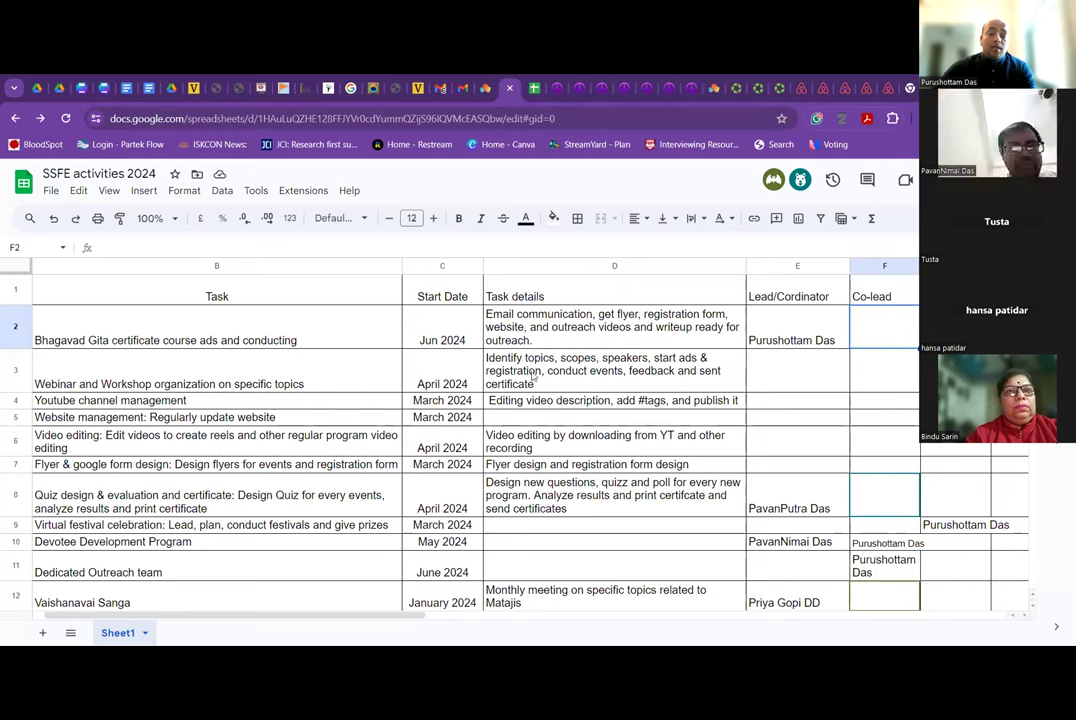
left_click(600, 378)
left_click(781, 387)
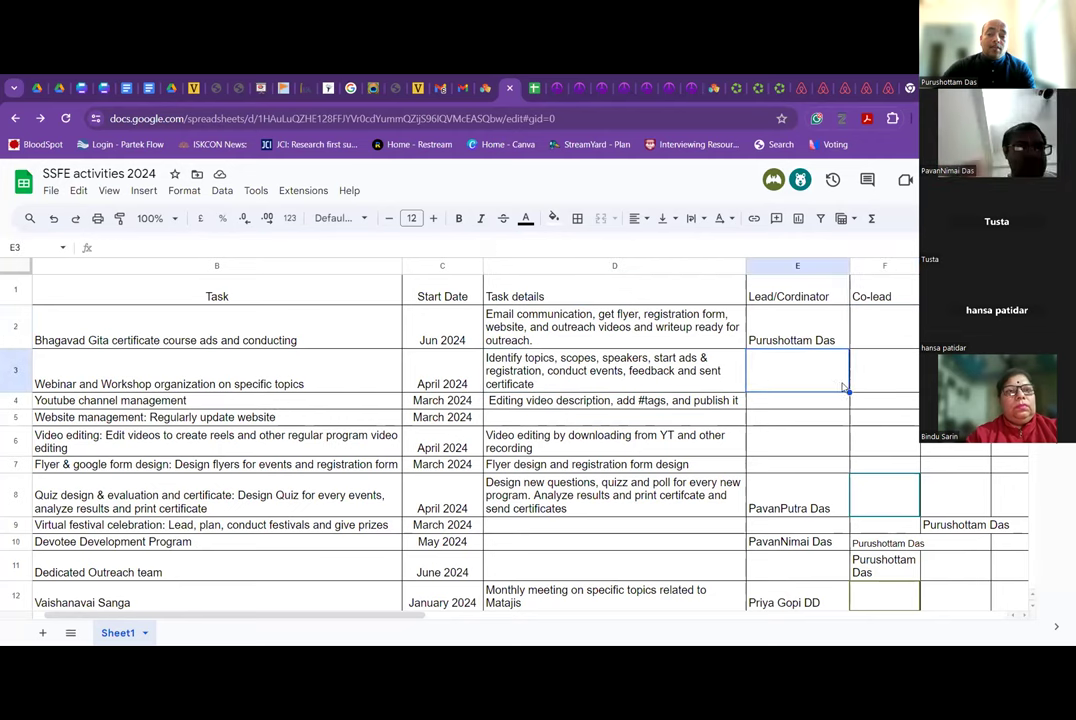
left_click(886, 389)
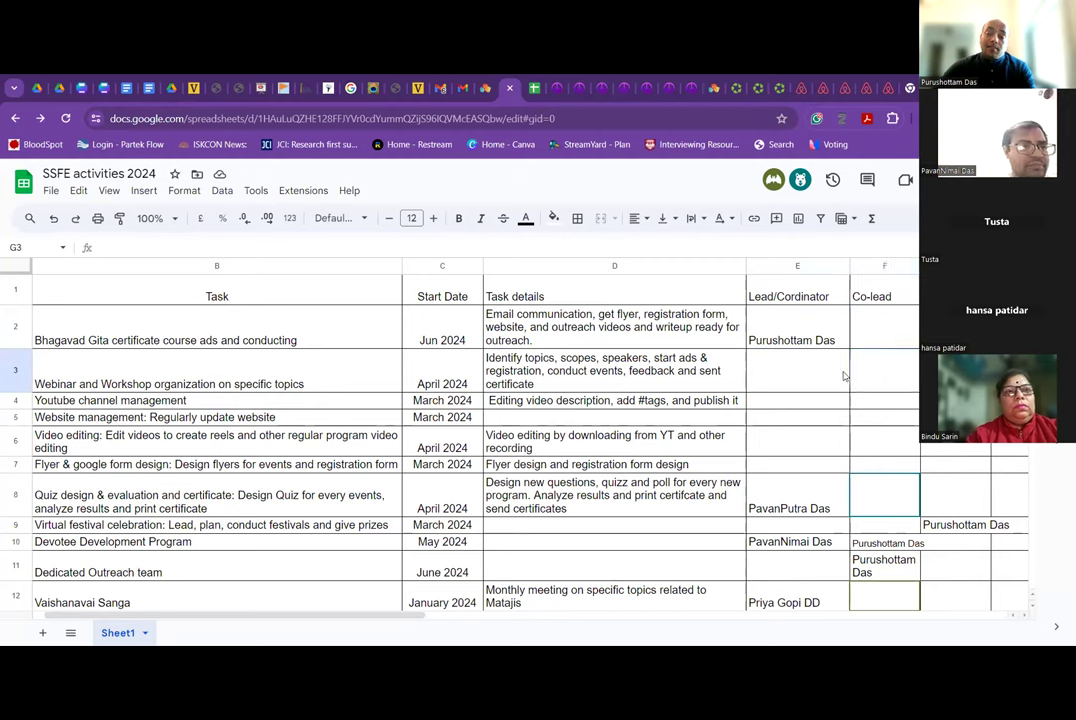
left_click(840, 376)
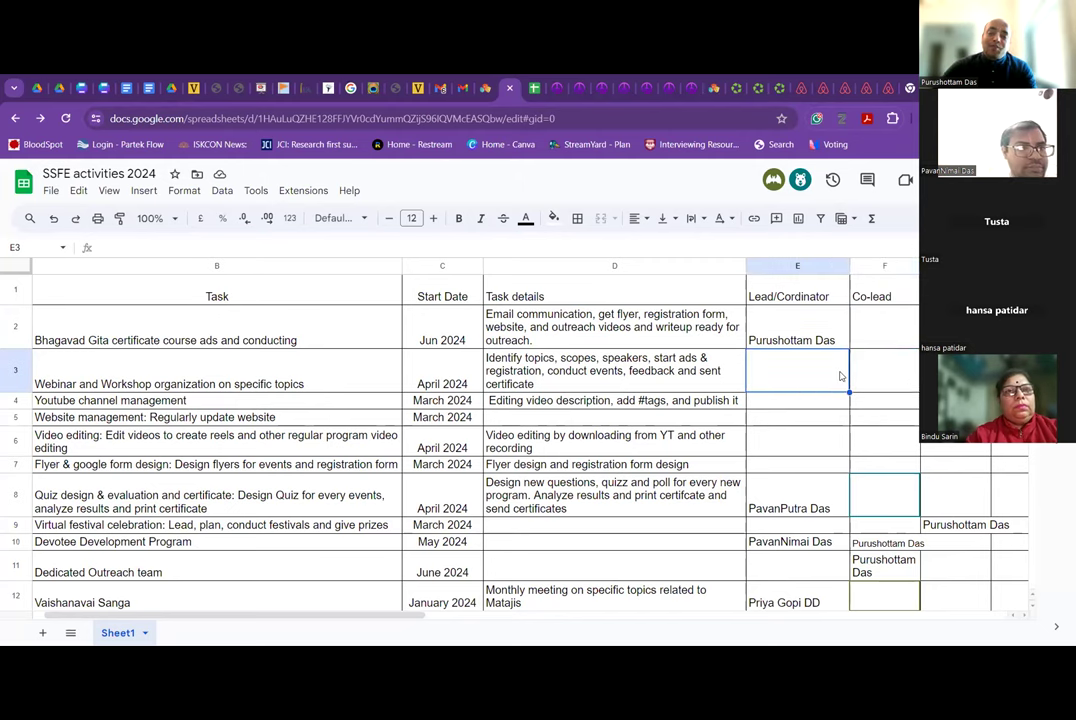
left_click(874, 376)
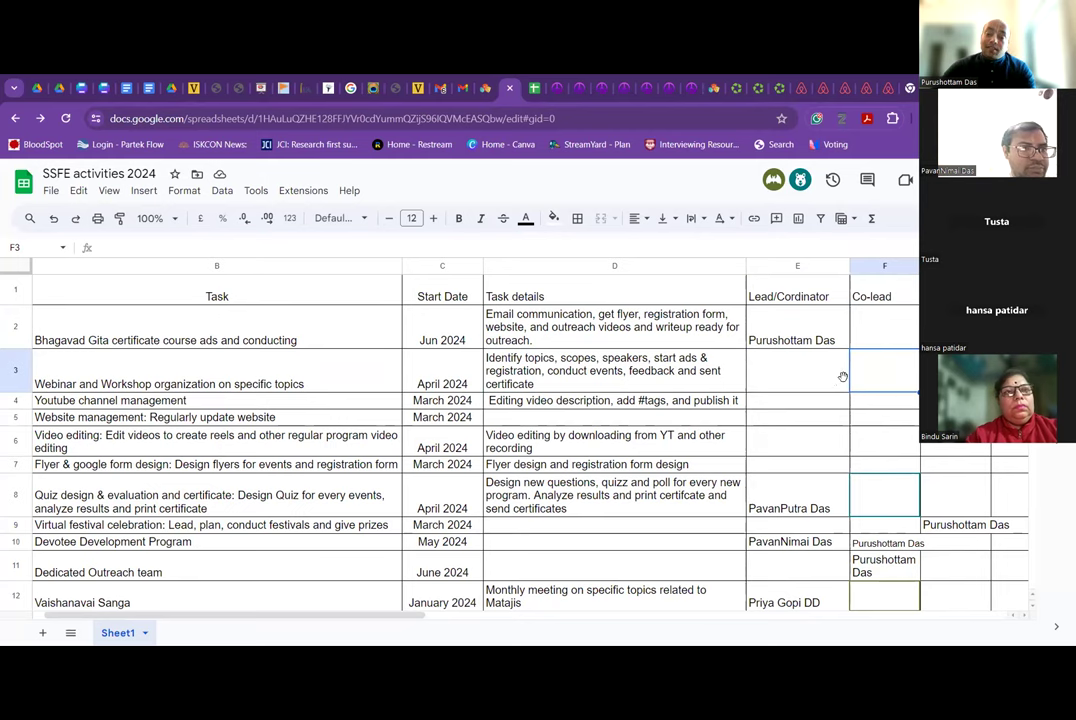
left_click_drag(829, 377, 950, 376)
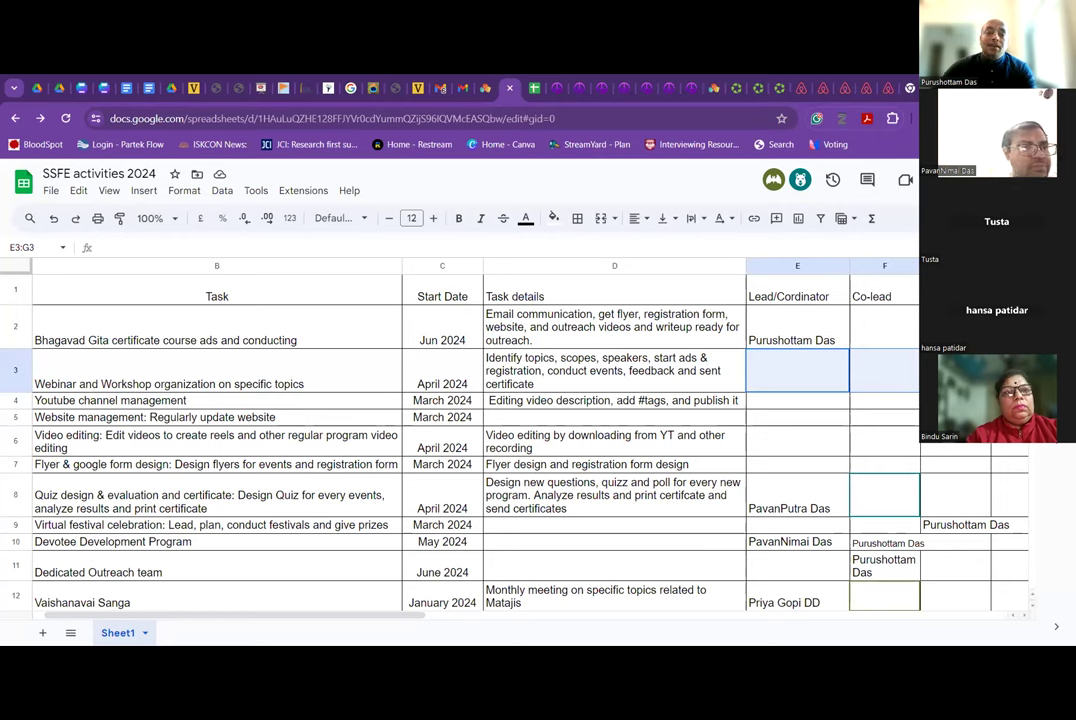
left_click(884, 386)
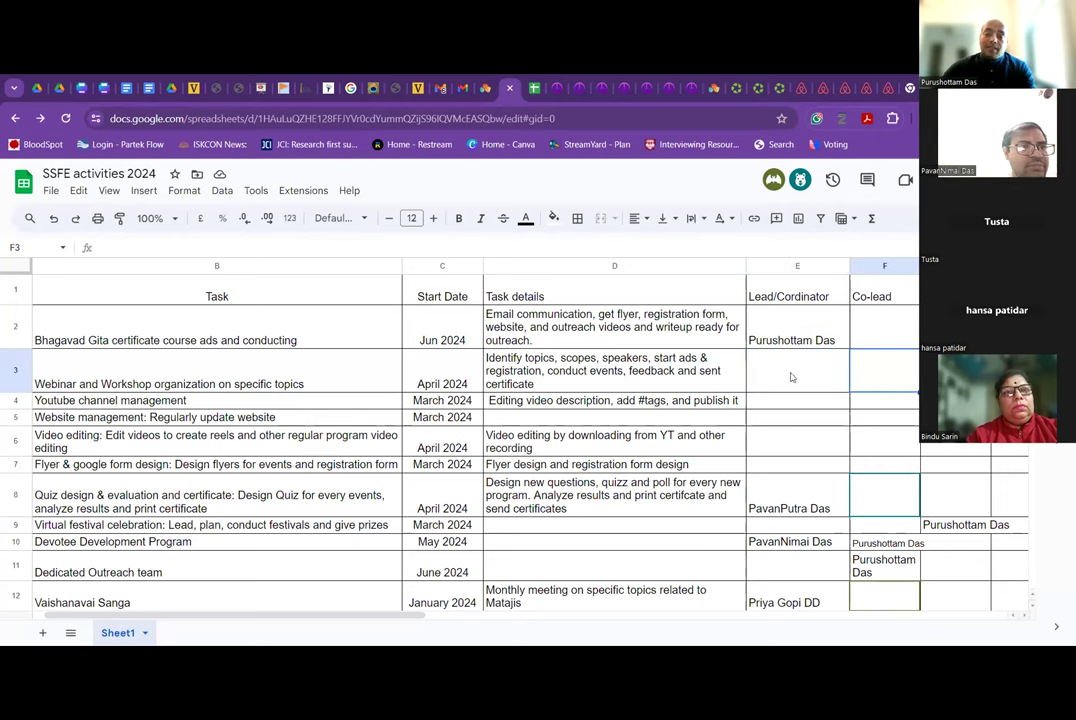
left_click(627, 369)
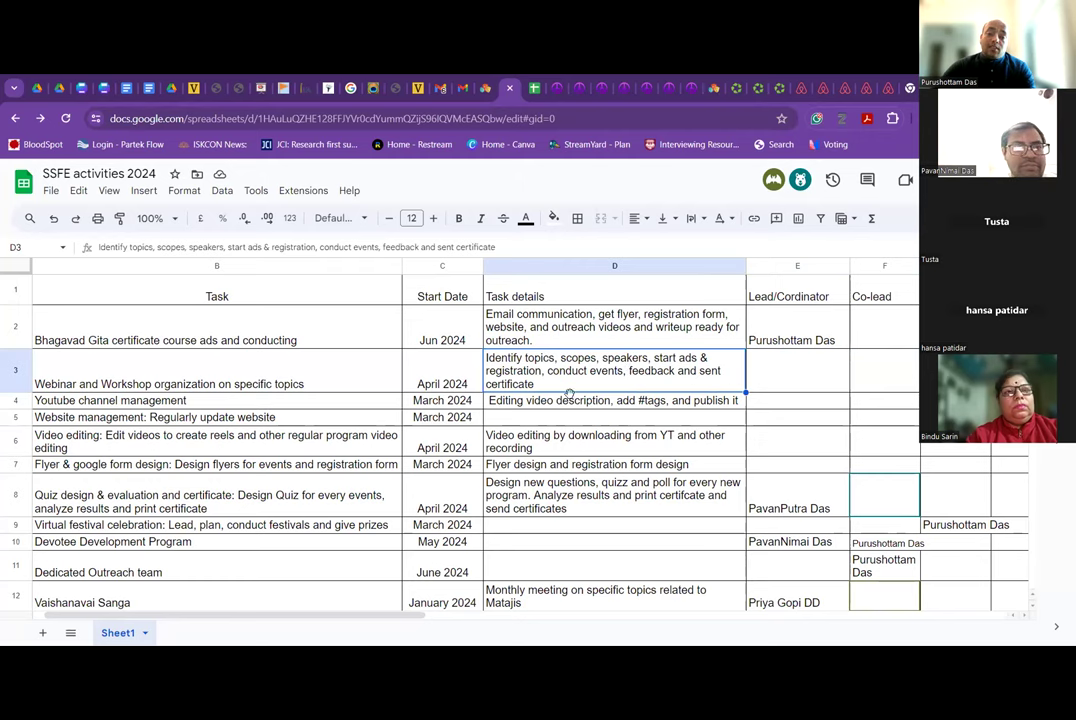
left_click(290, 449)
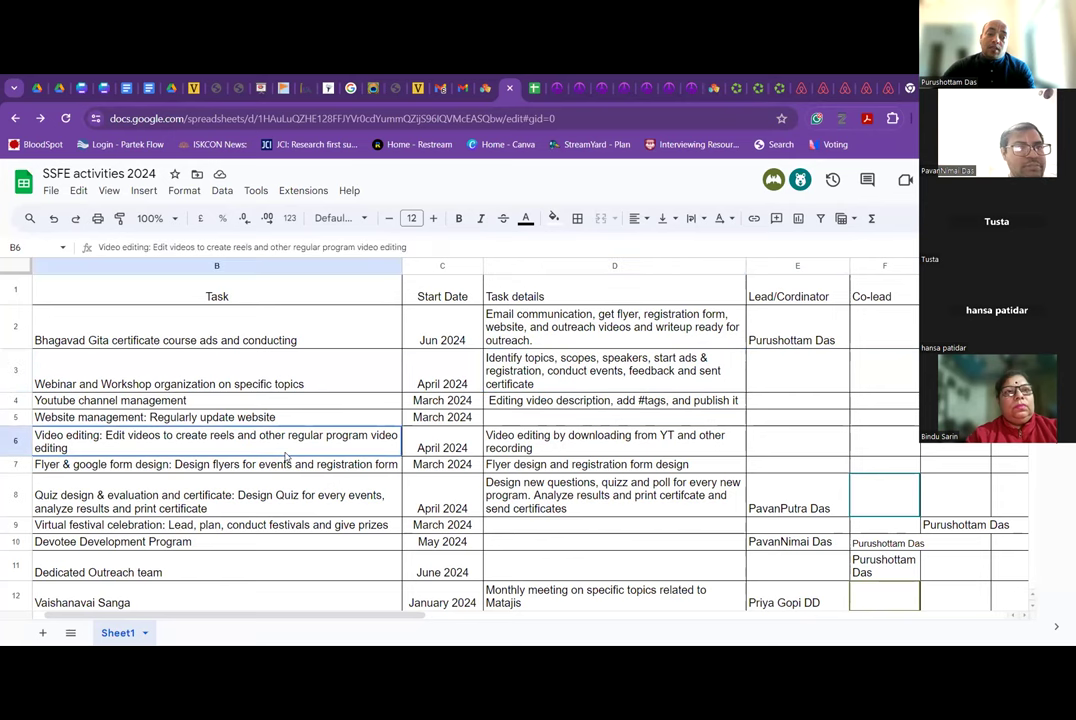
scroll(360, 455, "down", 1)
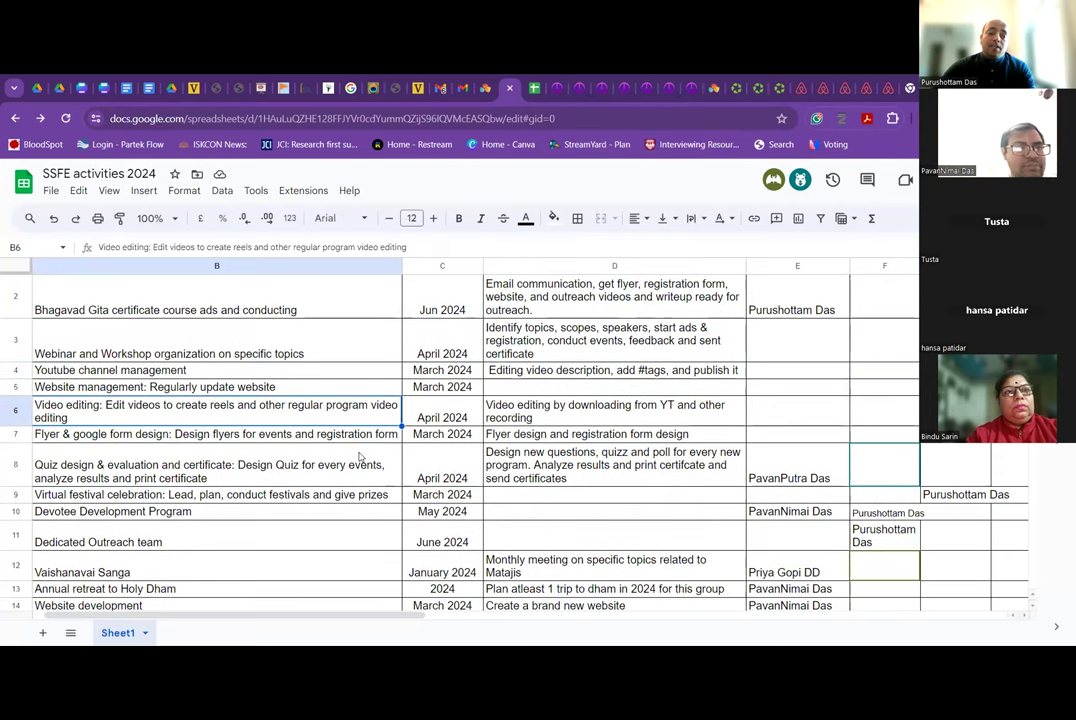
scroll(326, 456, "down", 1)
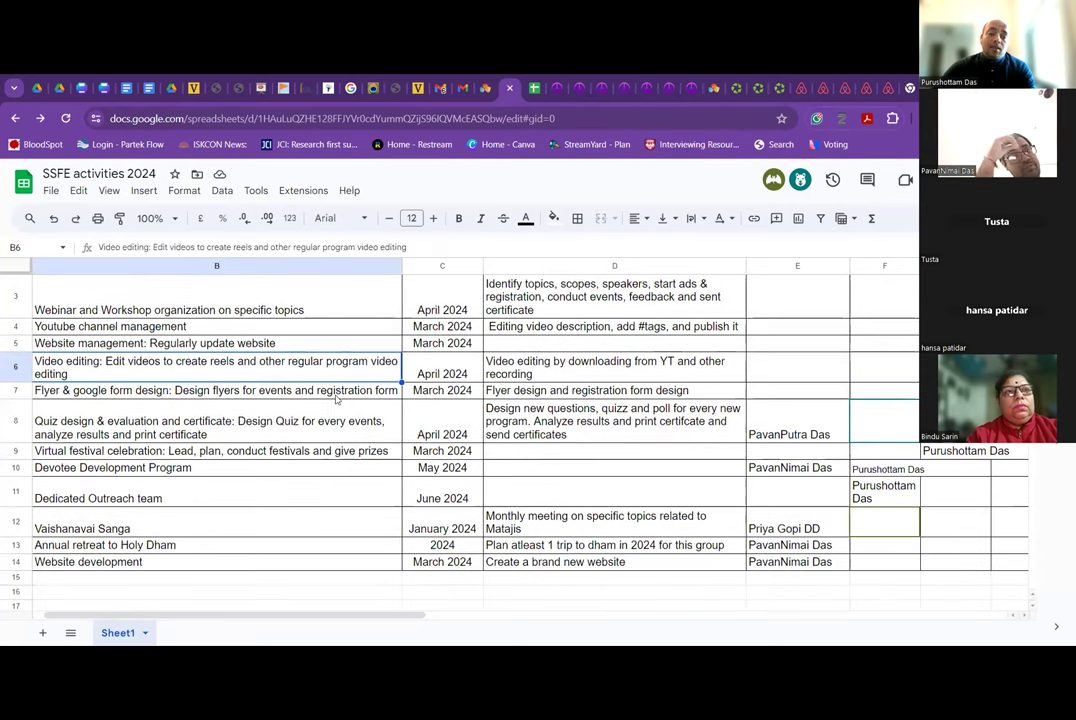
scroll(337, 399, "up", 1)
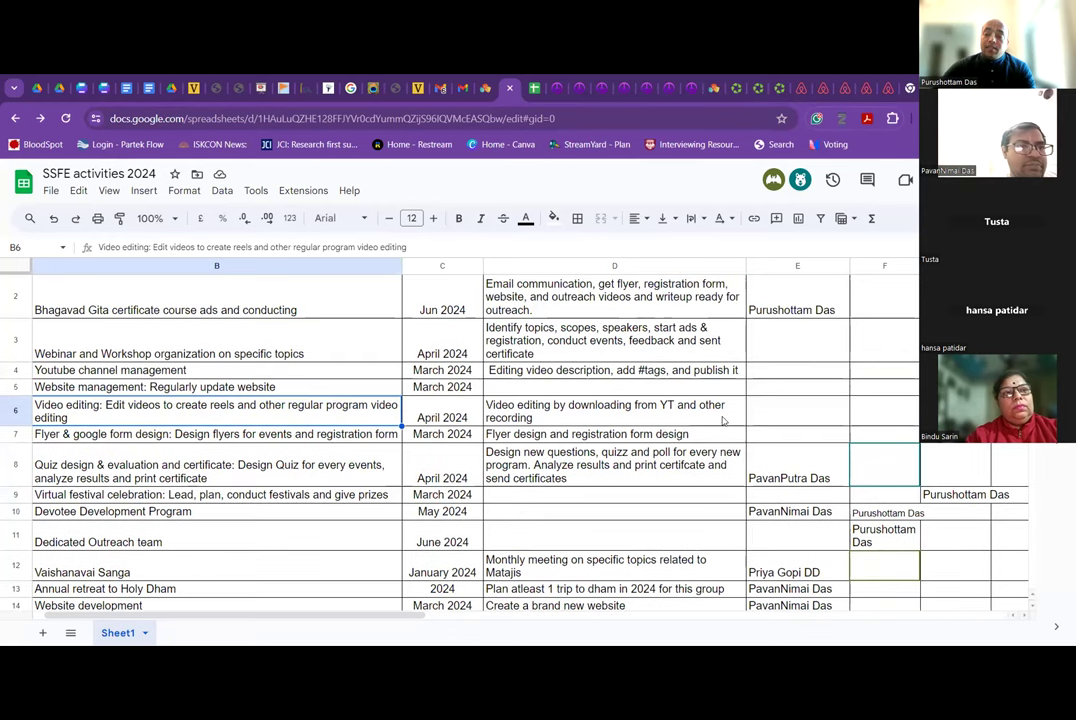
scroll(723, 421, "right", 5)
scroll(723, 421, "left", 5)
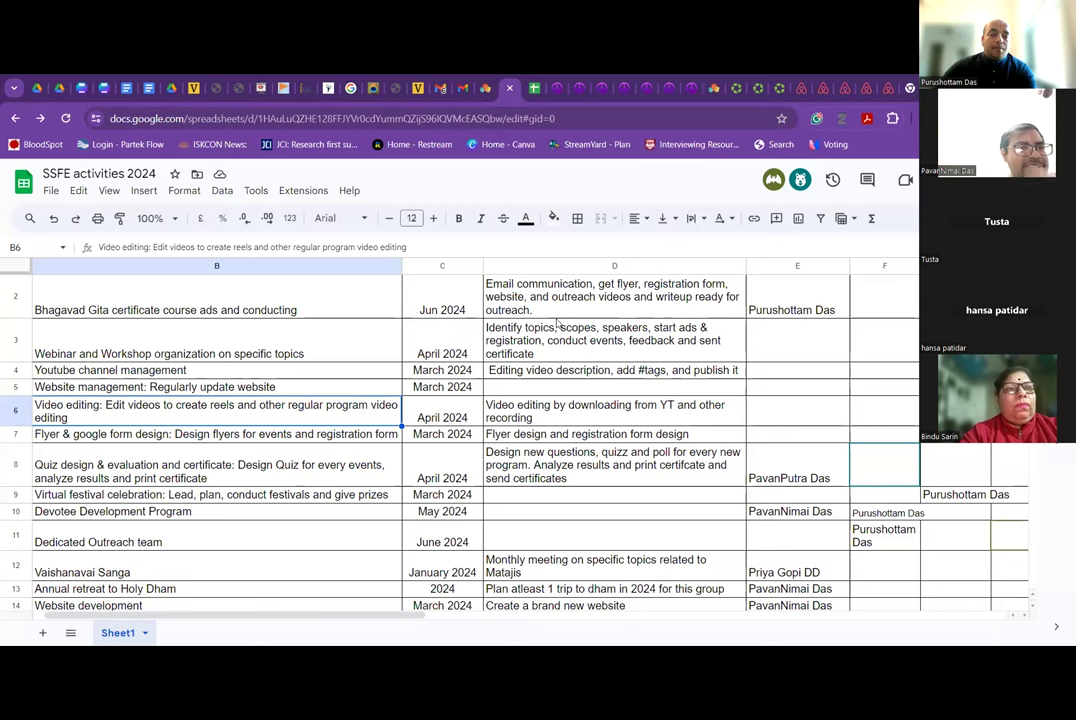
scroll(850, 350, "up", 1)
left_click(806, 355)
Zoom the sheet to 90% and check Website development's lead and co-lead cells E14:F14.
left_click(870, 334)
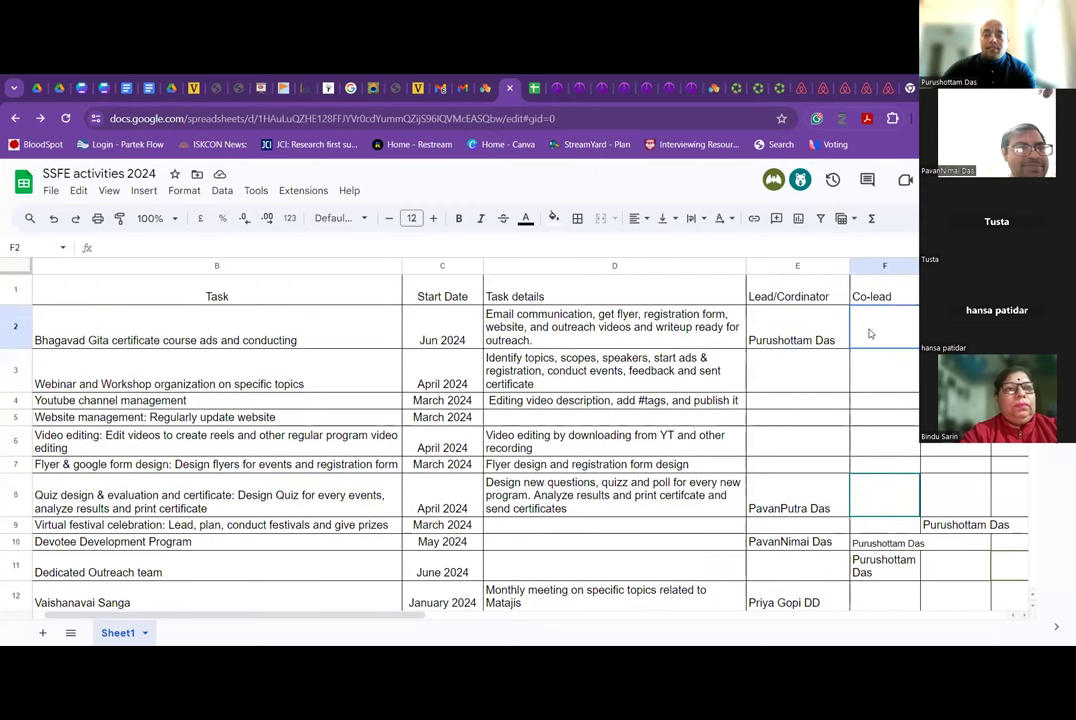
scroll(869, 334, "right", 5)
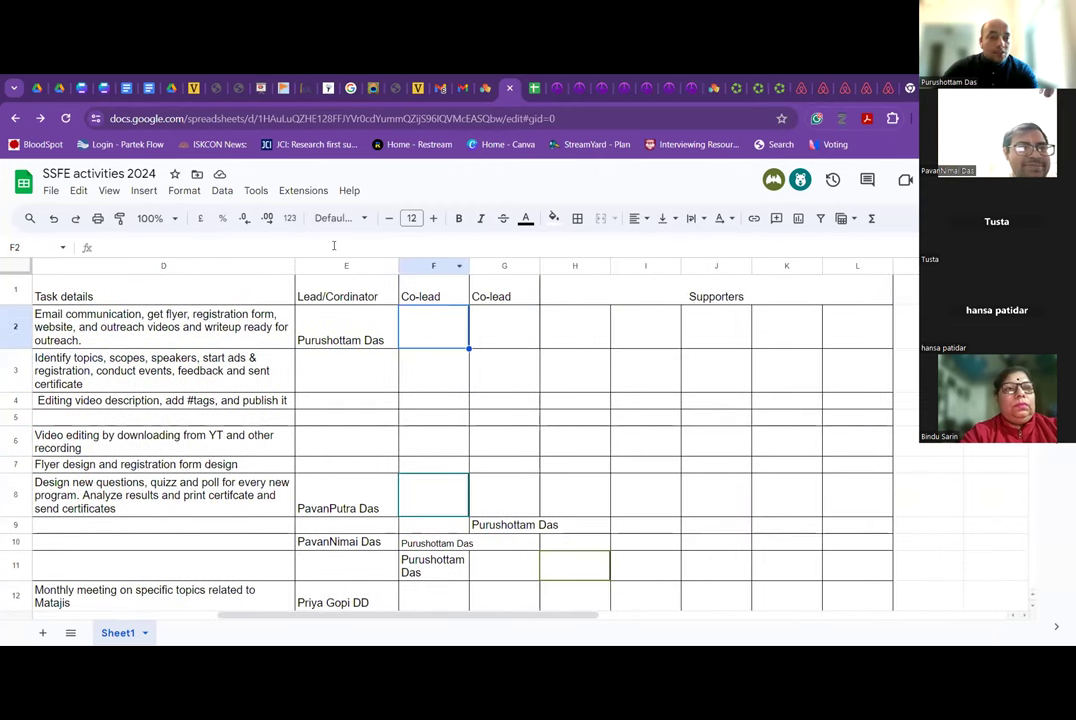
left_click(168, 218)
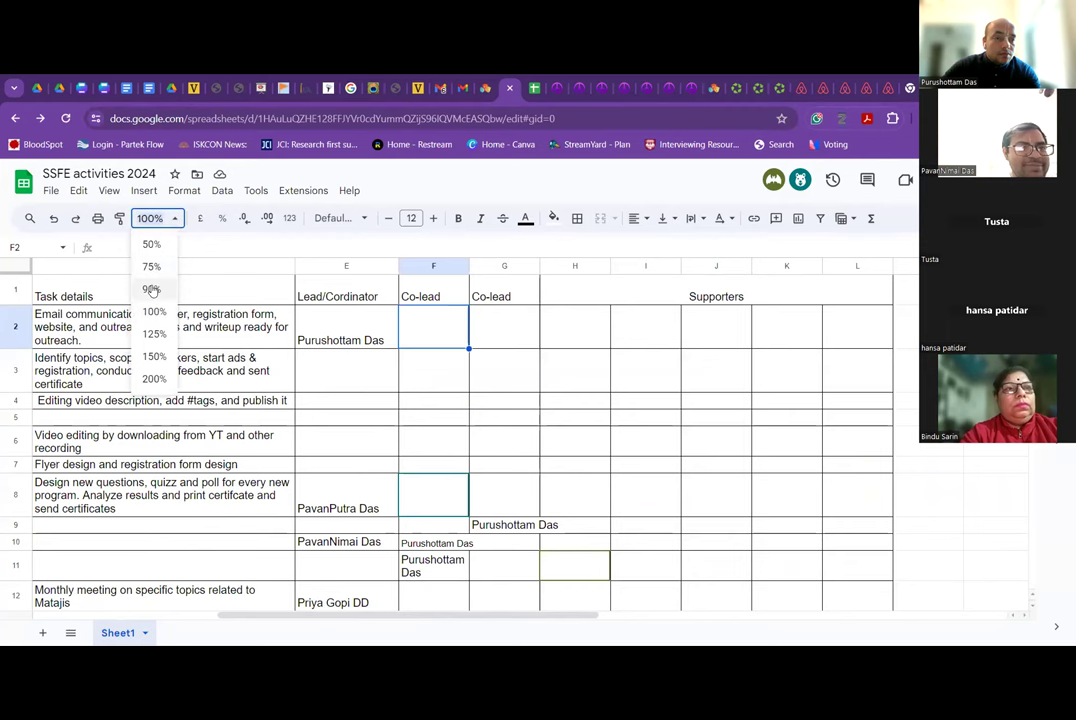
left_click(151, 289)
scroll(460, 410, "left", 5)
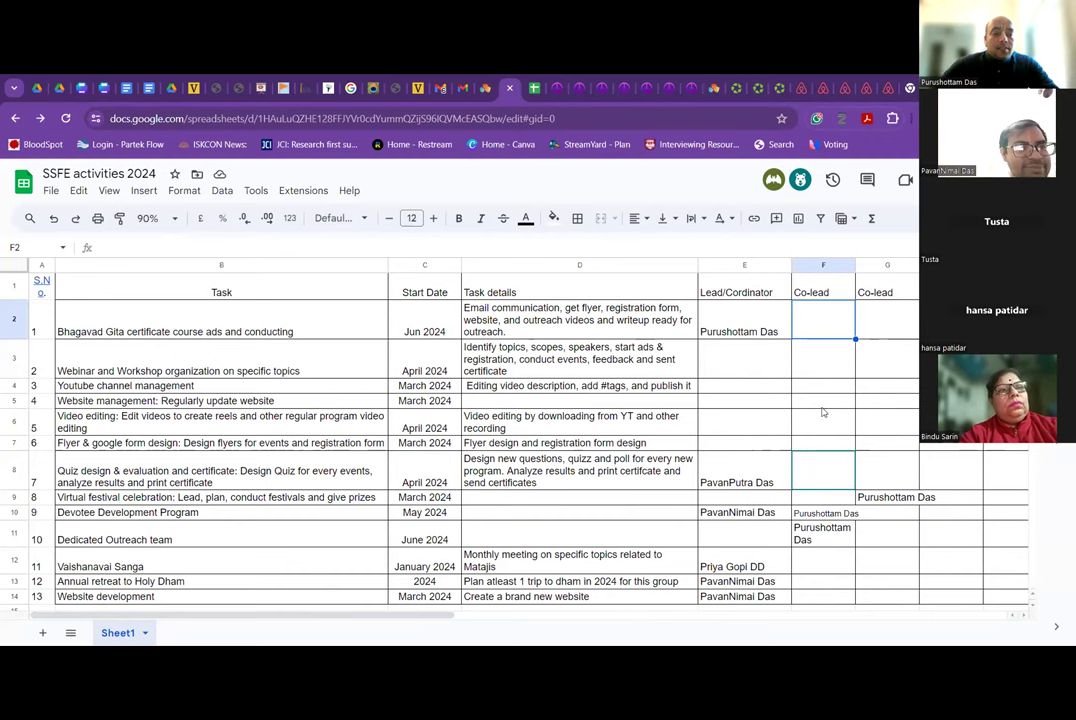
left_click(782, 596)
left_click(808, 598)
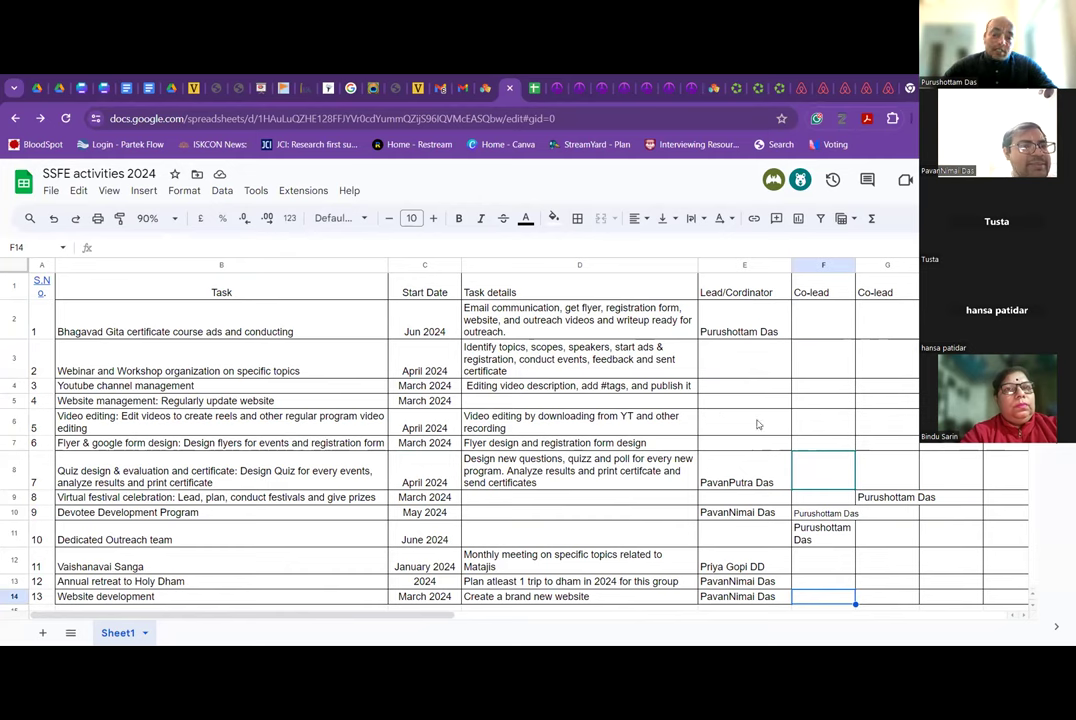
Review the website management row's lead cell and its two supporter names in the Supporters columns.
left_click(603, 399)
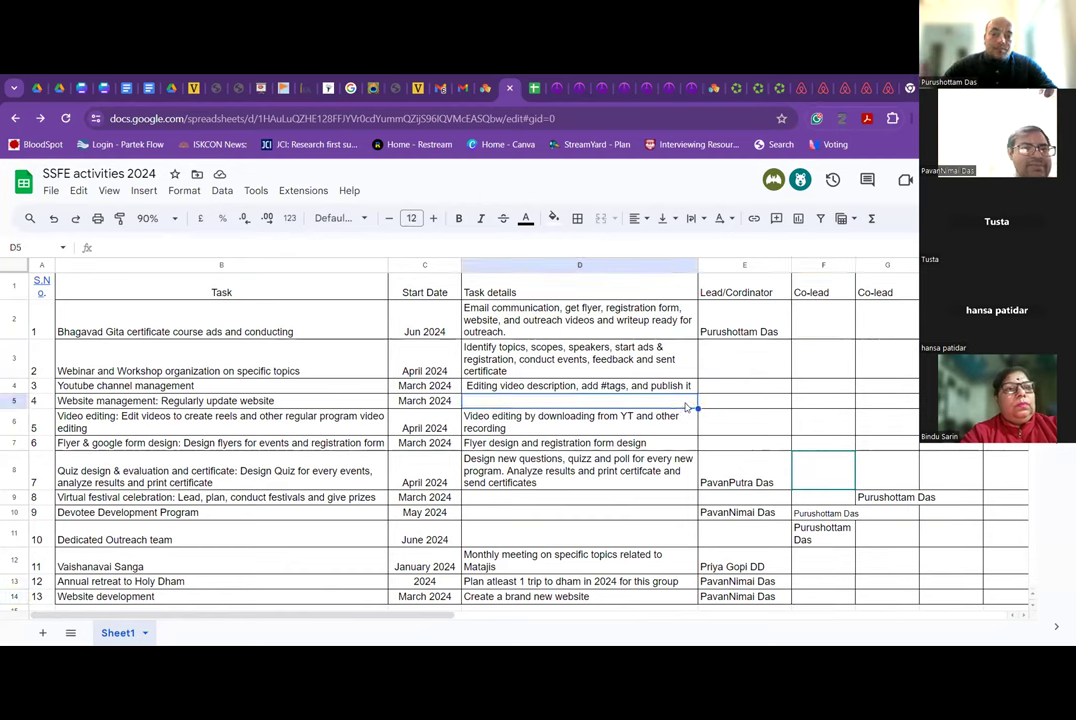
left_click(710, 403)
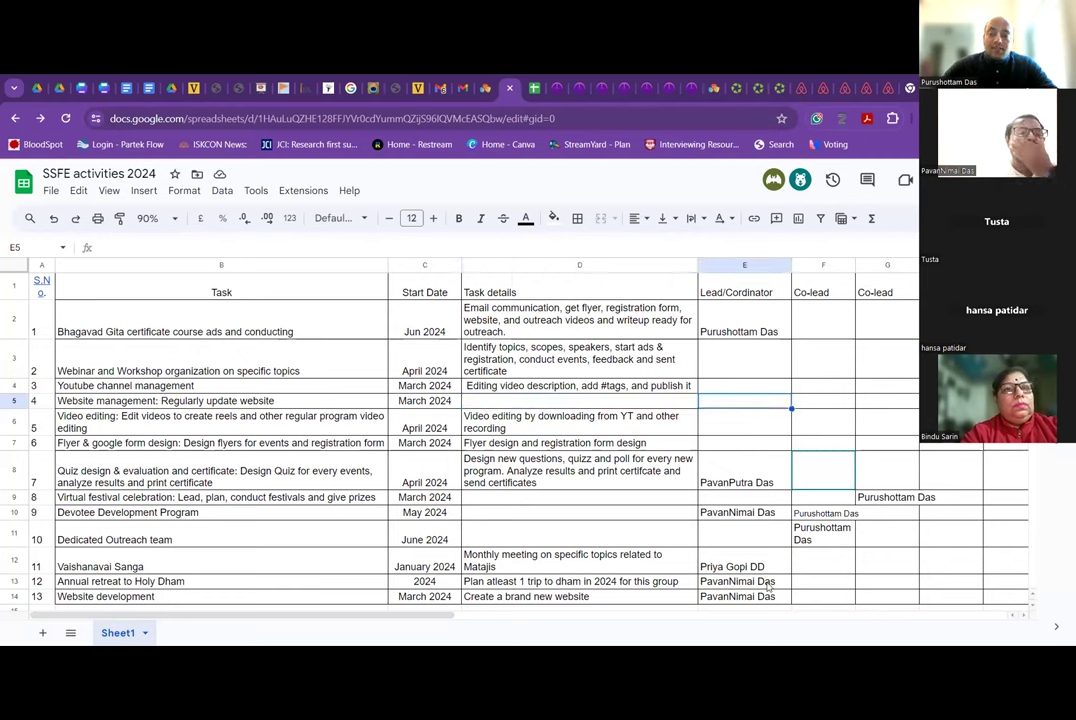
scroll(878, 460, "right", 1)
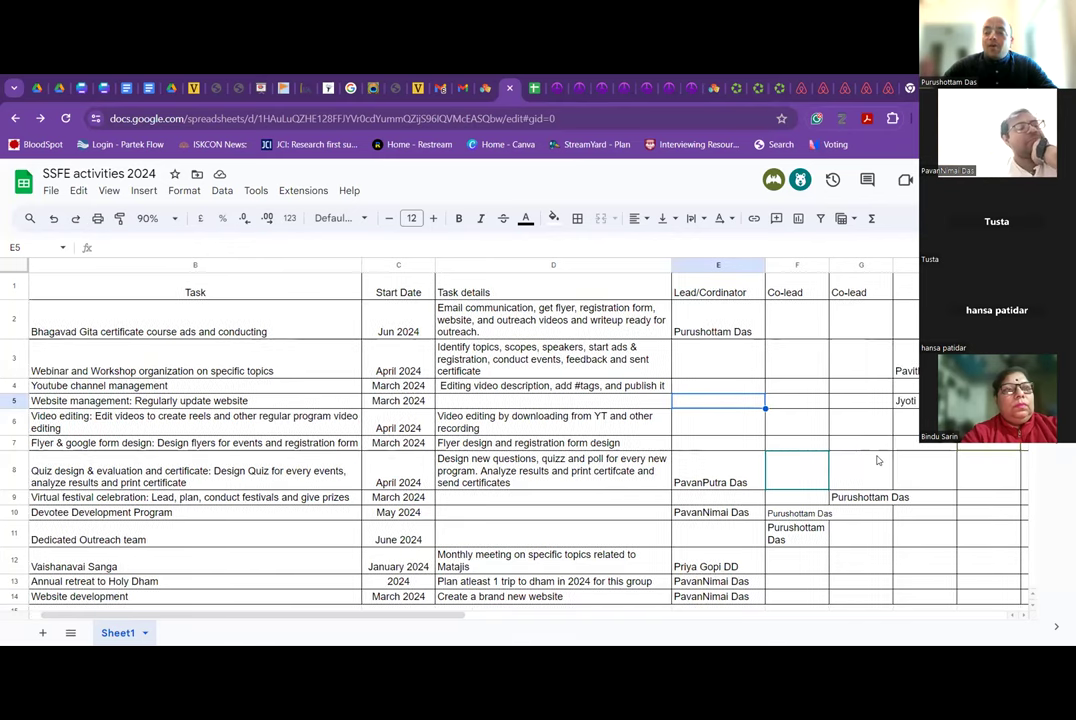
scroll(850, 460, "right", 1)
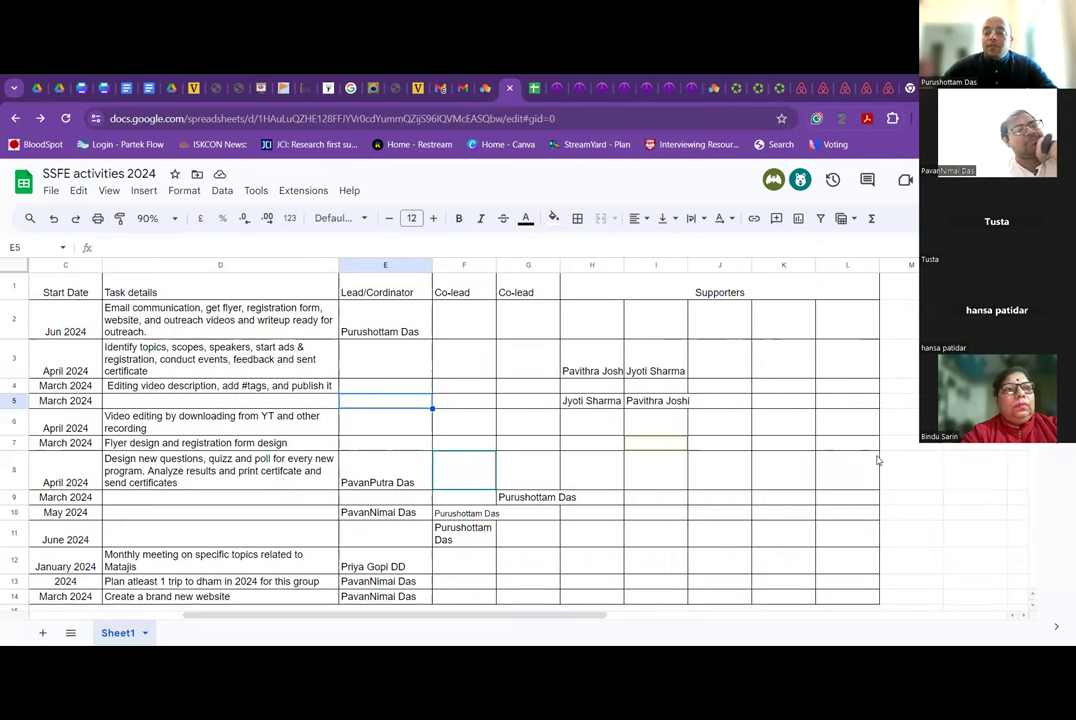
left_click(650, 405)
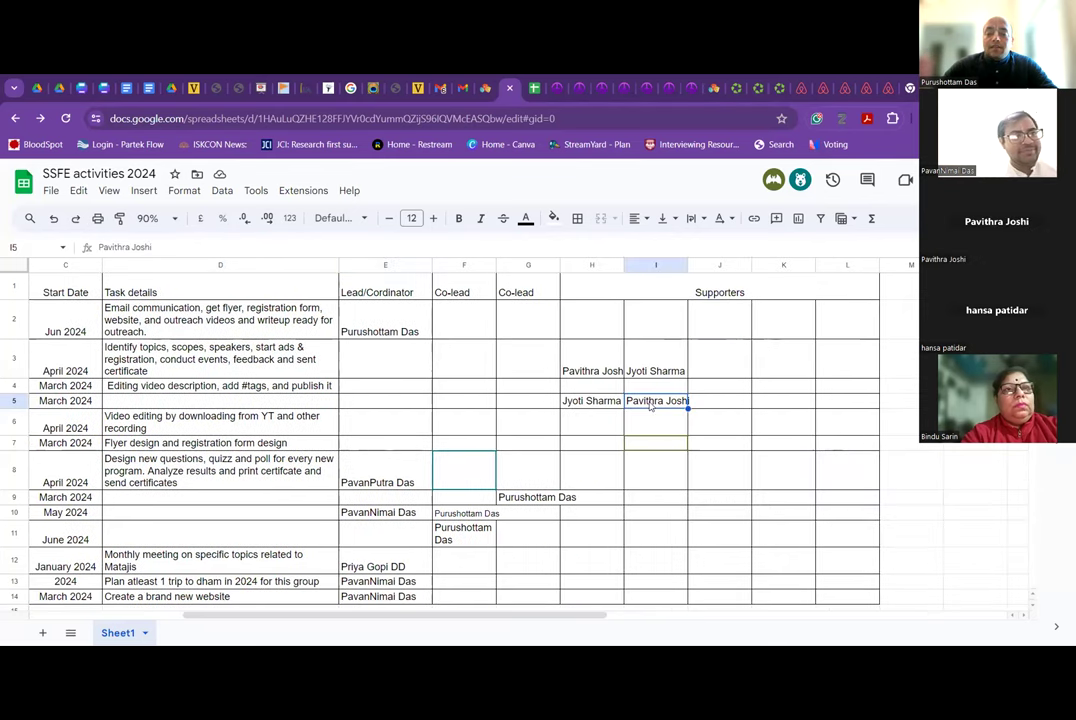
scroll(650, 405, "left", 1)
key("Left")
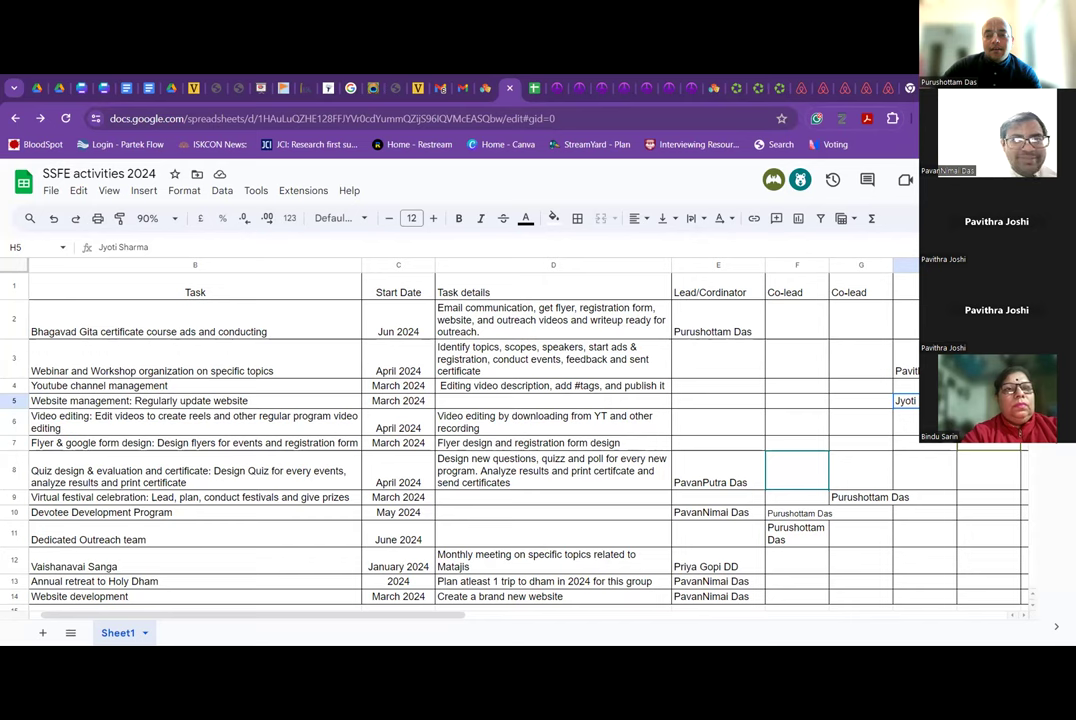
left_click(988, 400)
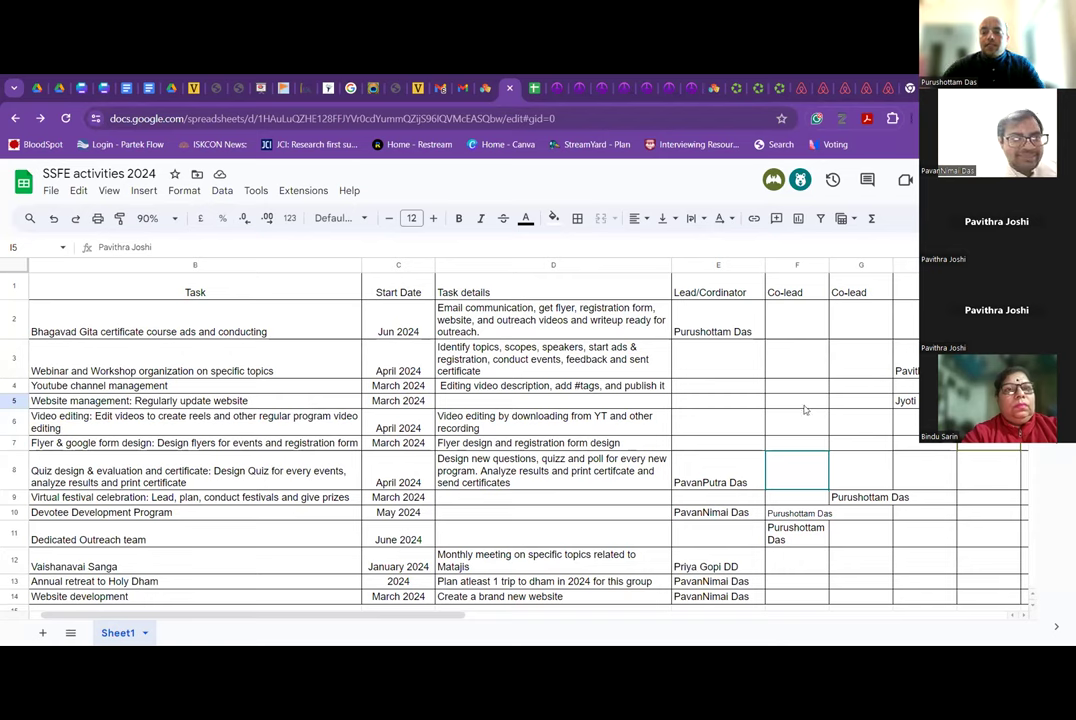
Enter the website management coordinator's full name in lead cell E5.
left_click(745, 404)
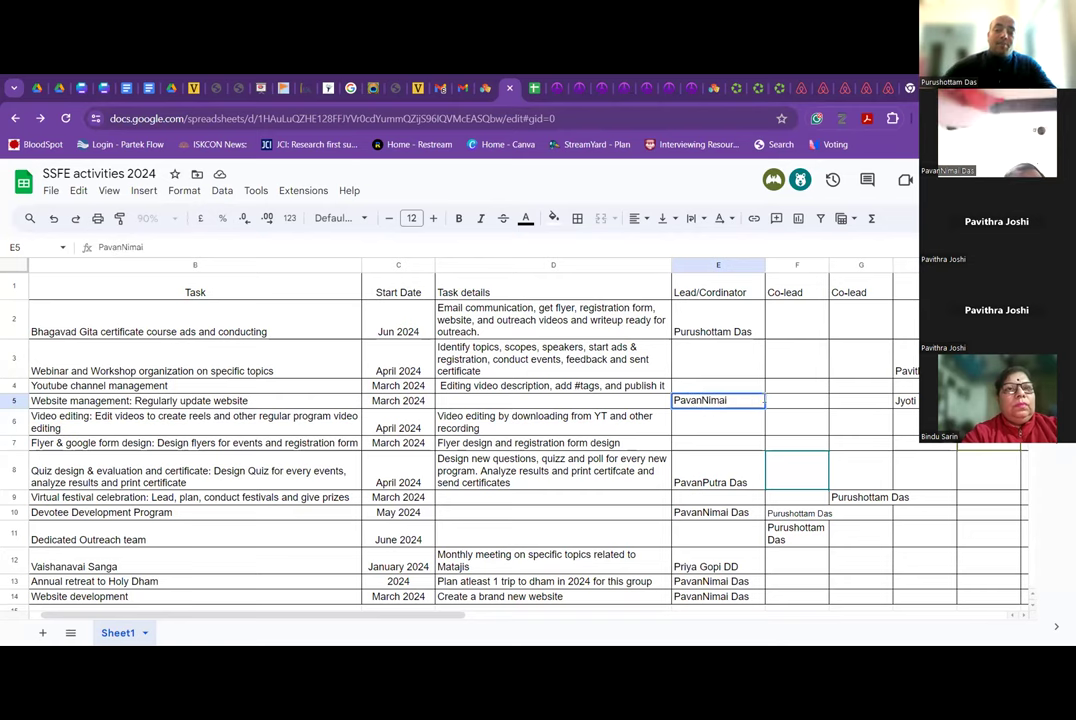
left_click(797, 415)
left_click(905, 401)
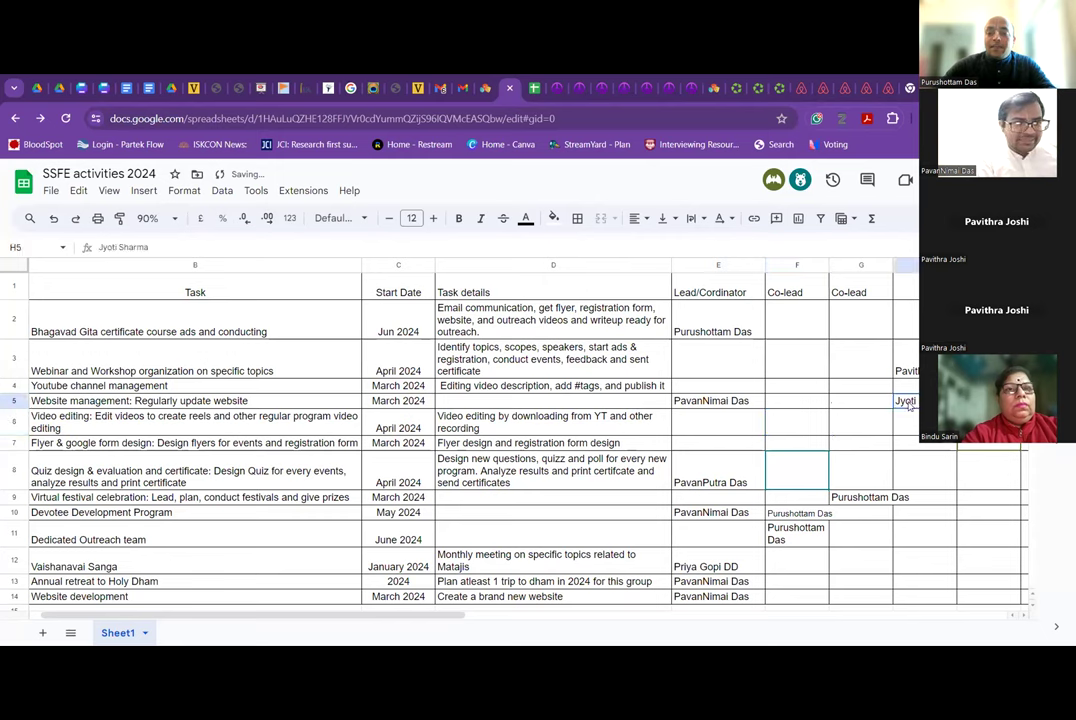
left_click(733, 403)
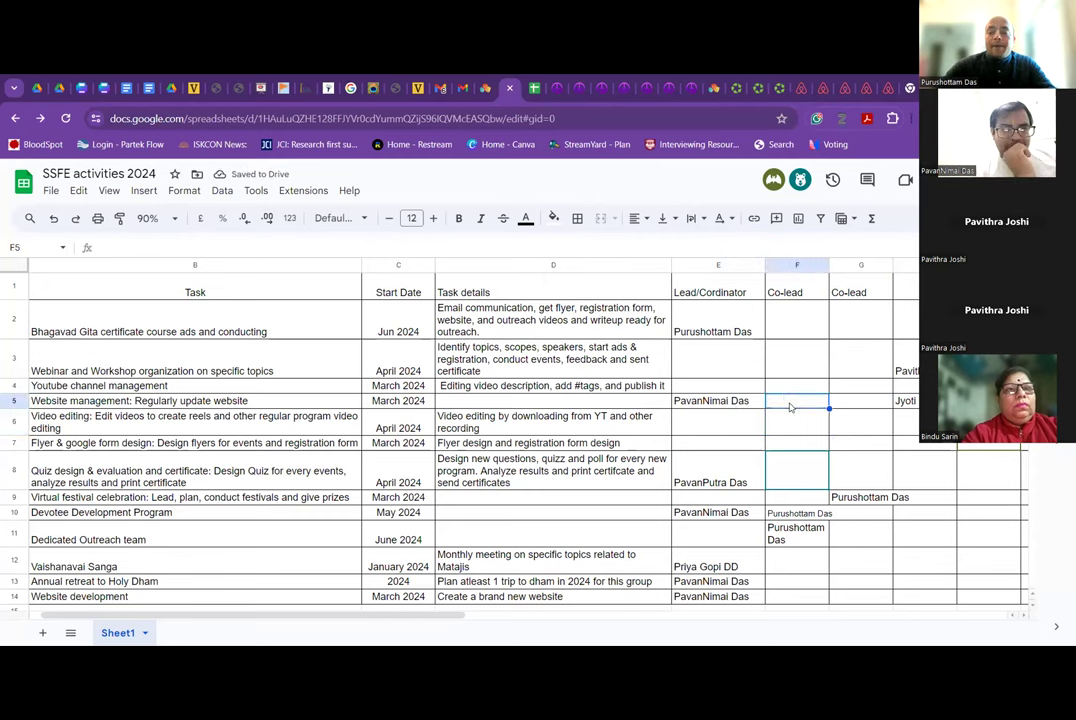
Move the two supporter names from H5:I5 into the Co-lead cells F5:G5.
left_click(905, 401)
key("shift+Right")
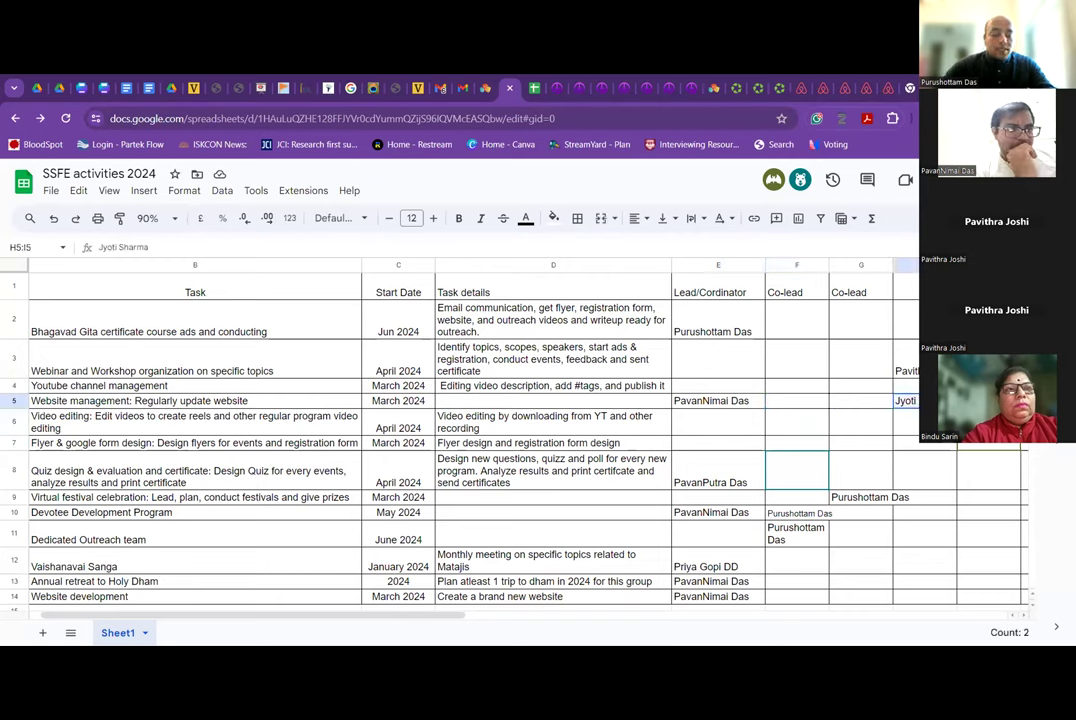
left_click_drag(894, 401, 809, 404)
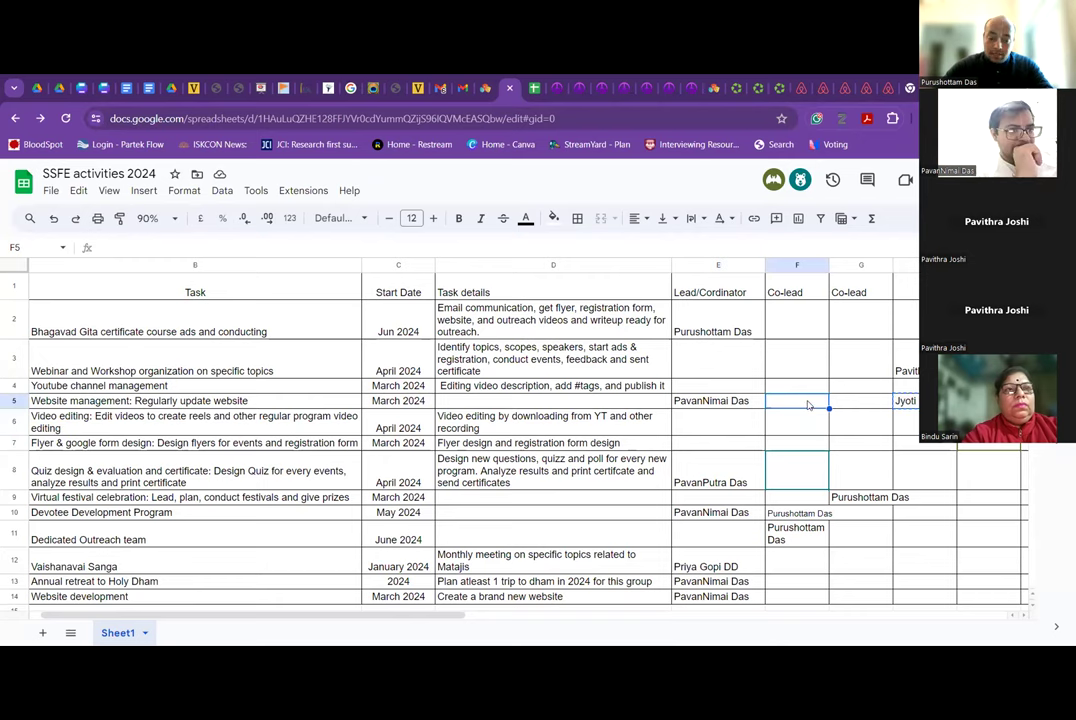
left_click(759, 405)
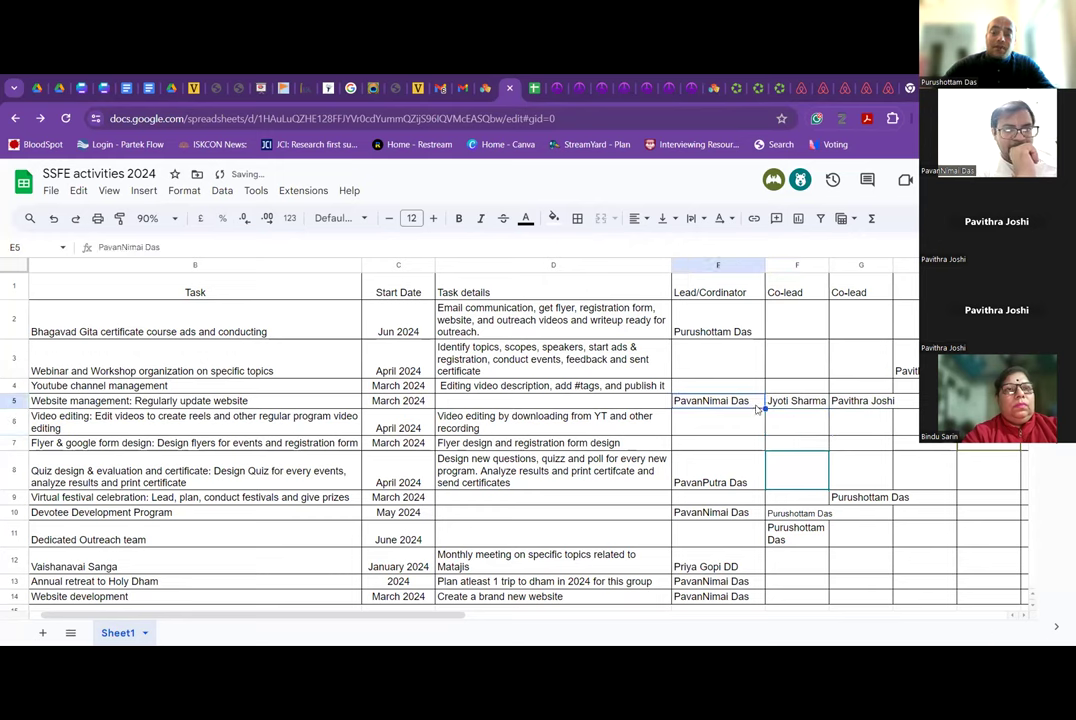
left_click(797, 401)
left_click(845, 406)
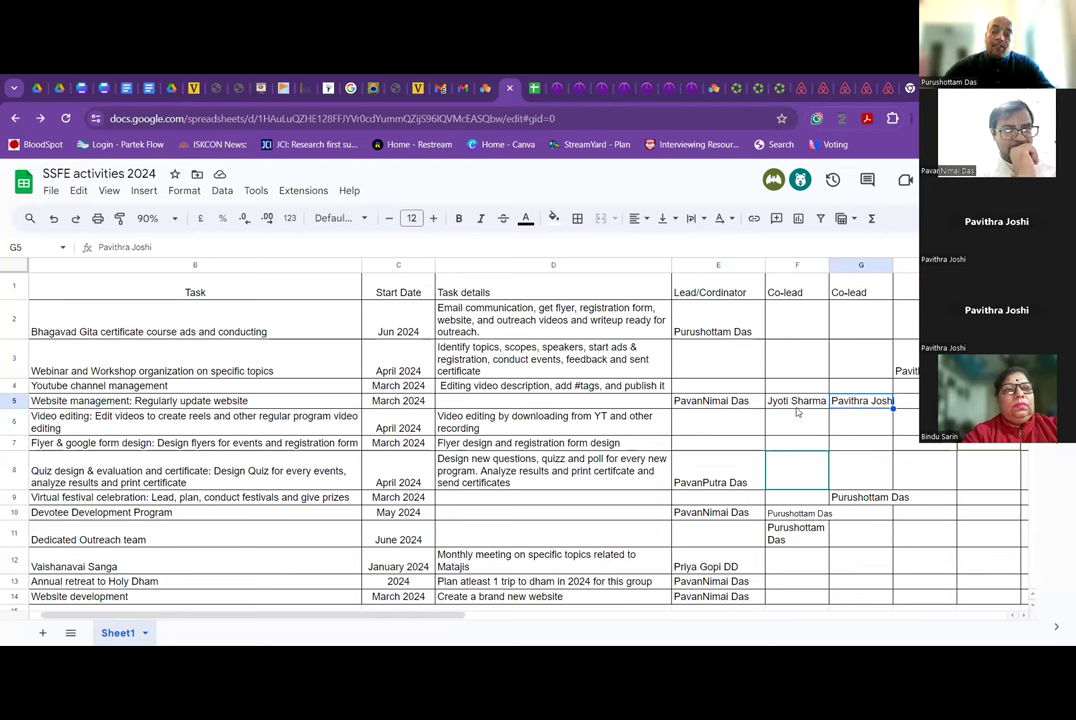
left_click(797, 402)
left_click(838, 403)
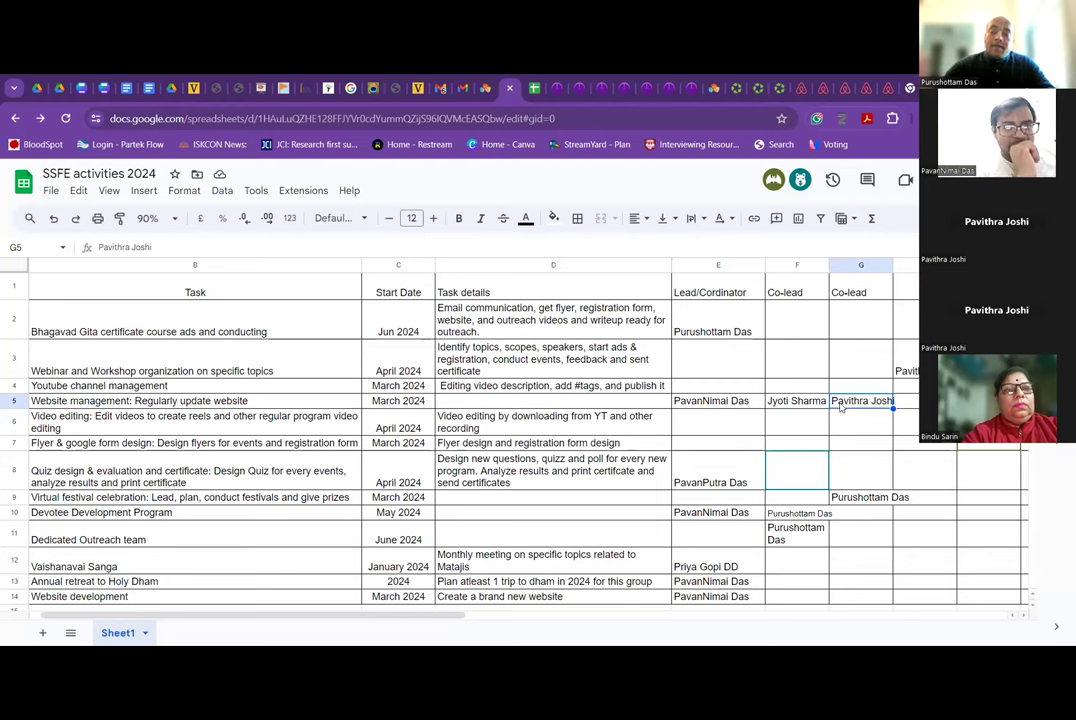
left_click(803, 402)
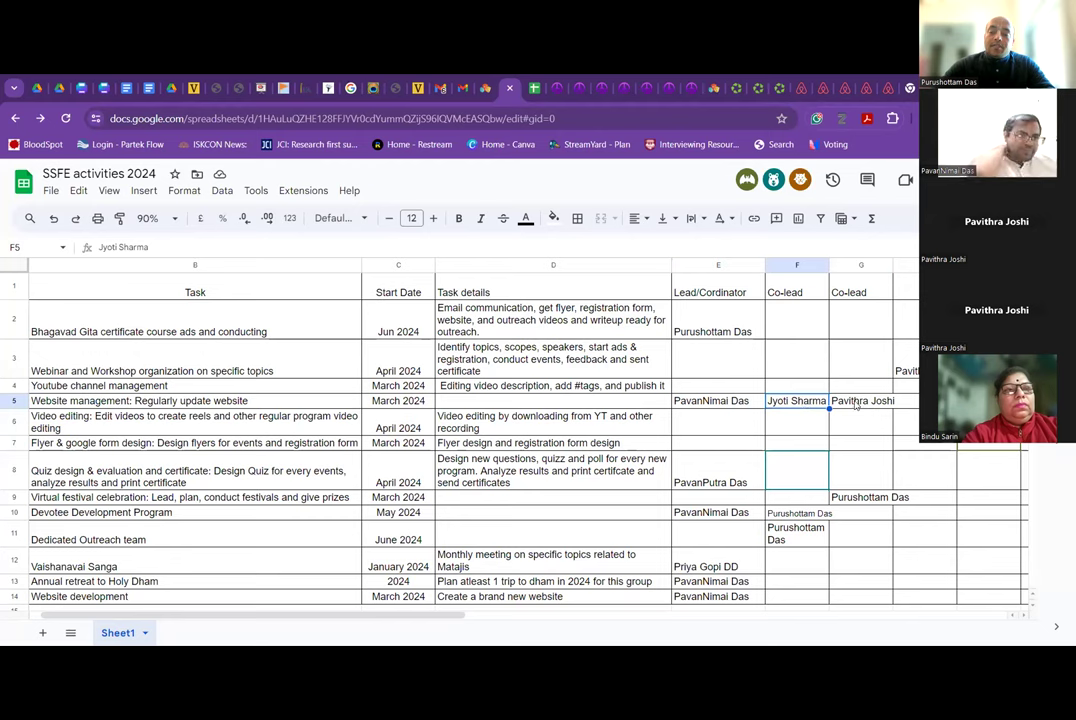
left_click(838, 403)
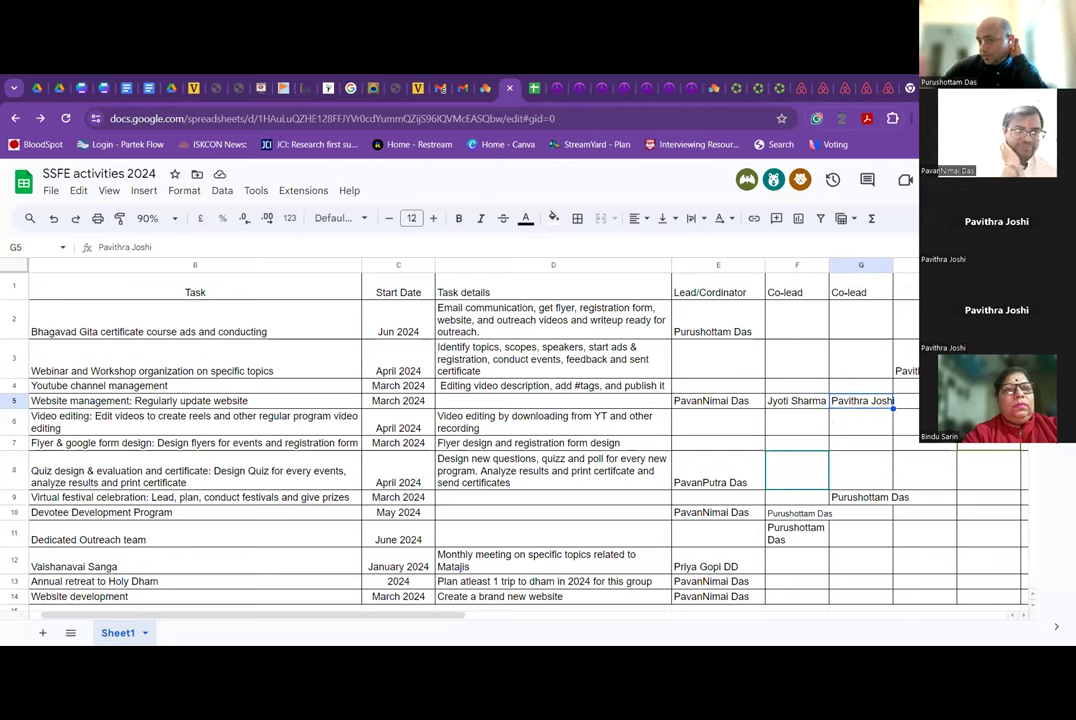
Copy the co-leads in F5:G5 onto the Website development row at F14:G14.
left_click(906, 360)
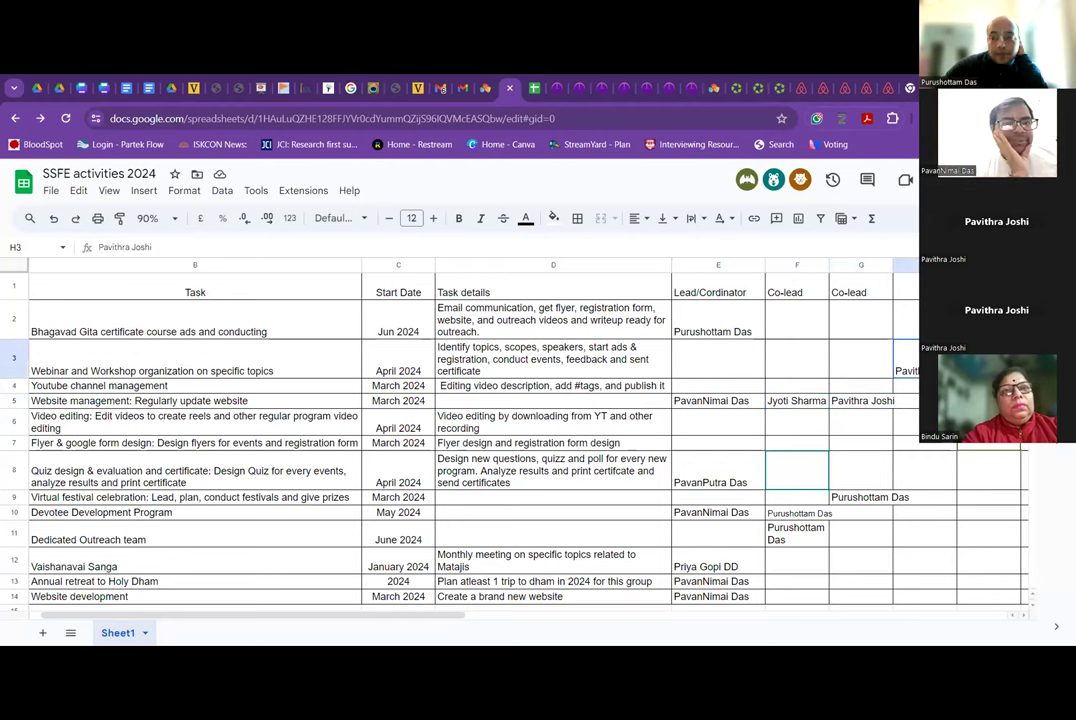
key("shift+Right")
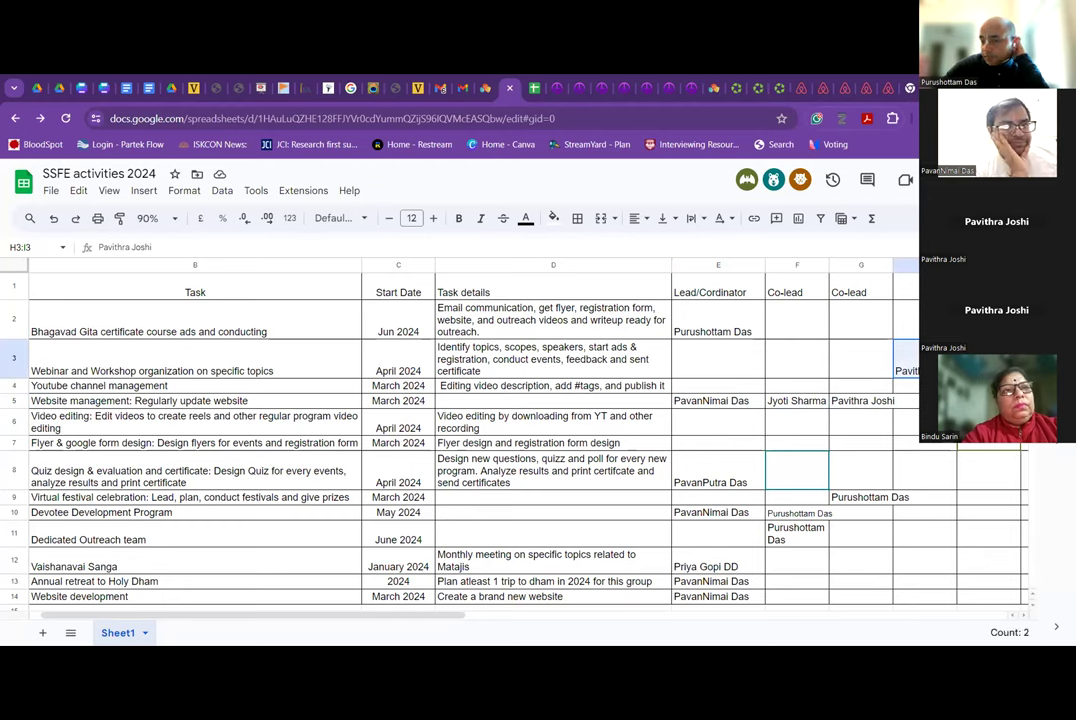
left_click(743, 370)
left_click_drag(790, 401, 840, 402)
key("ctrl+c")
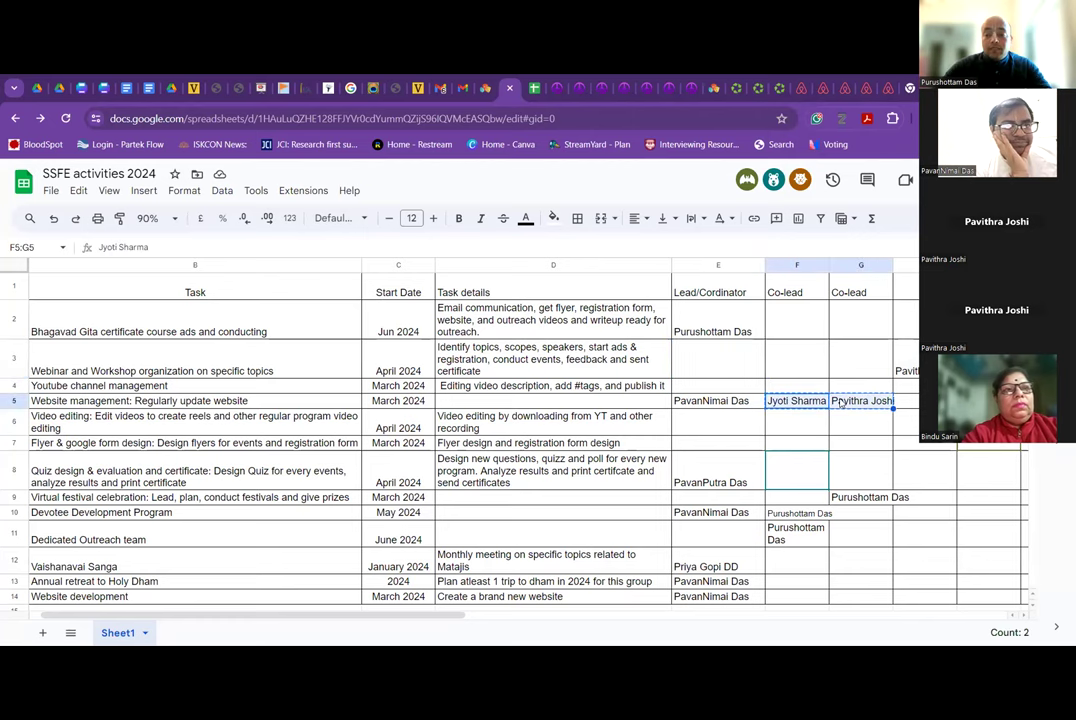
scroll(787, 511, "down", 1)
left_click(787, 530)
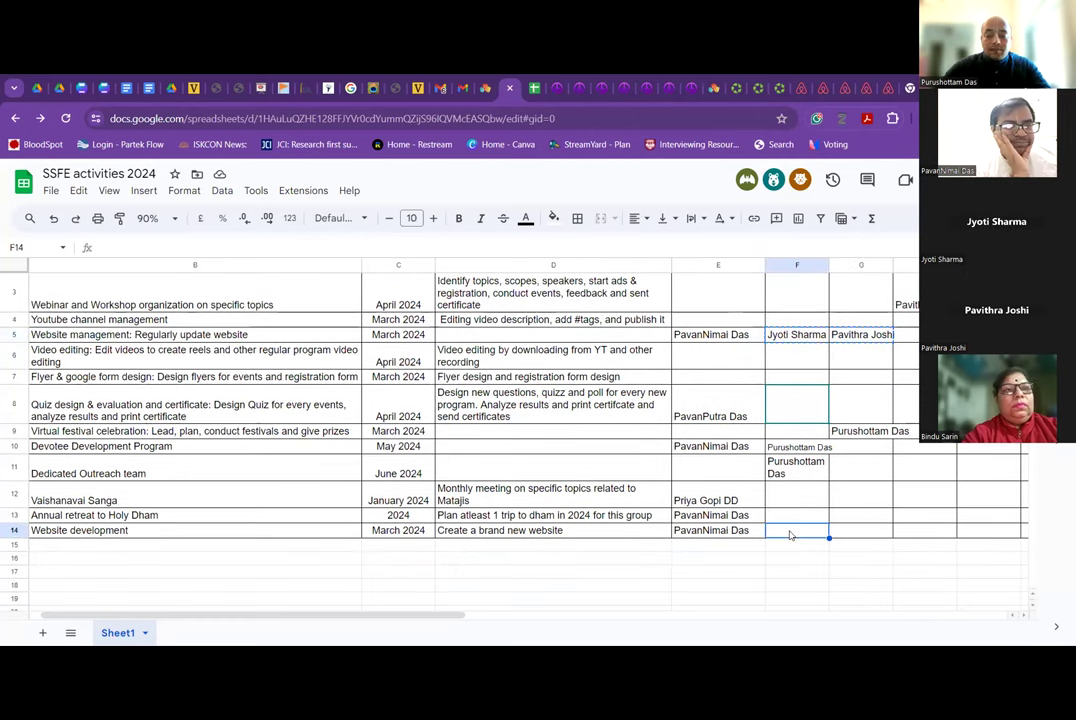
key("ctrl+v")
scroll(790, 536, "up", 1)
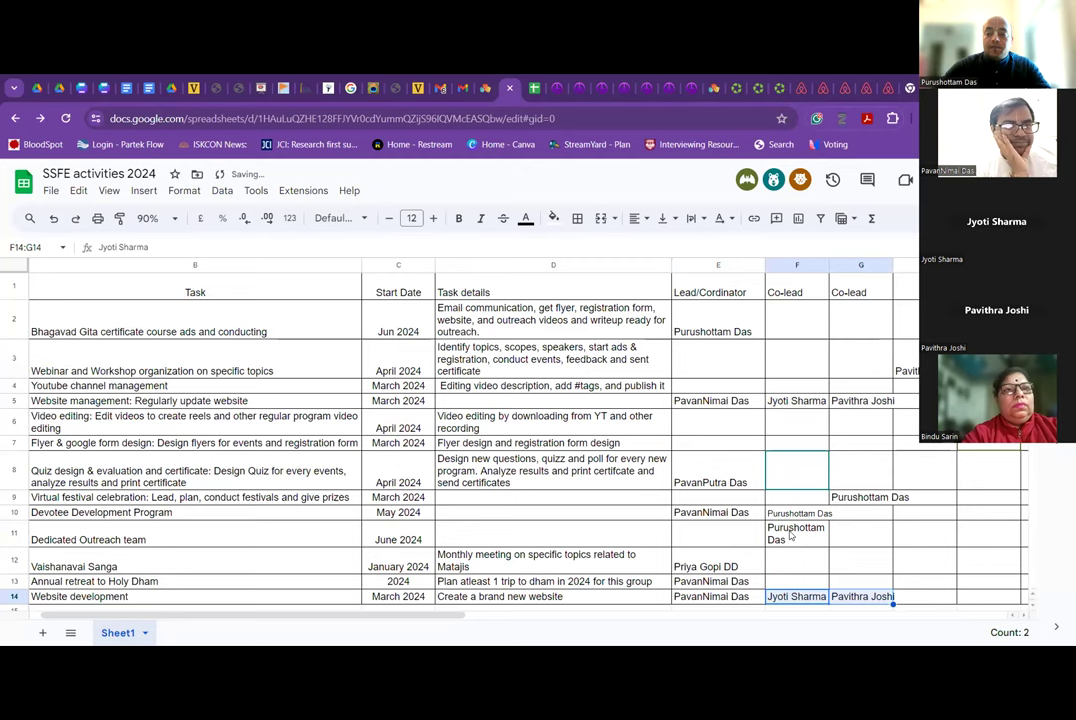
left_click(757, 377)
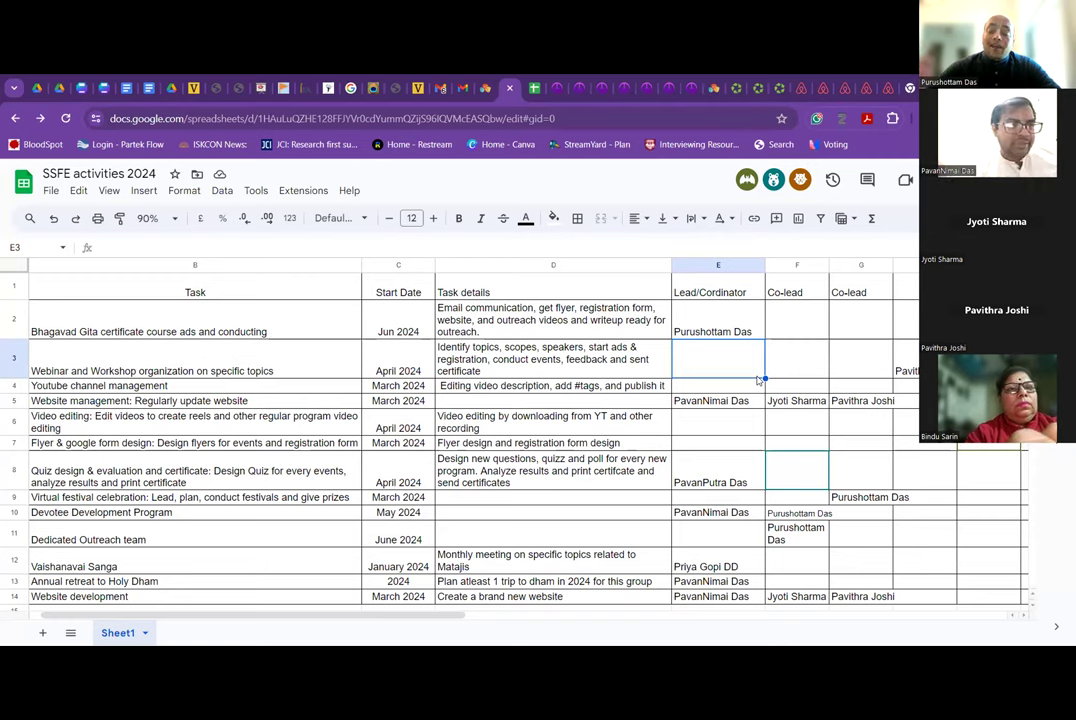
left_click(700, 443)
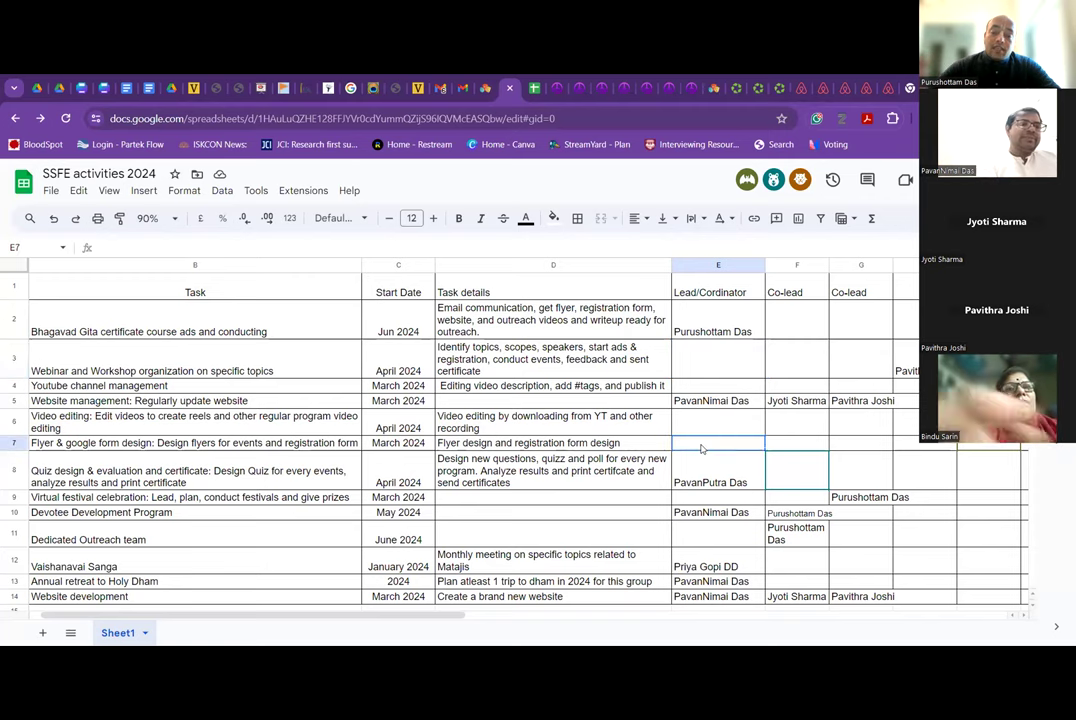
left_click(785, 445)
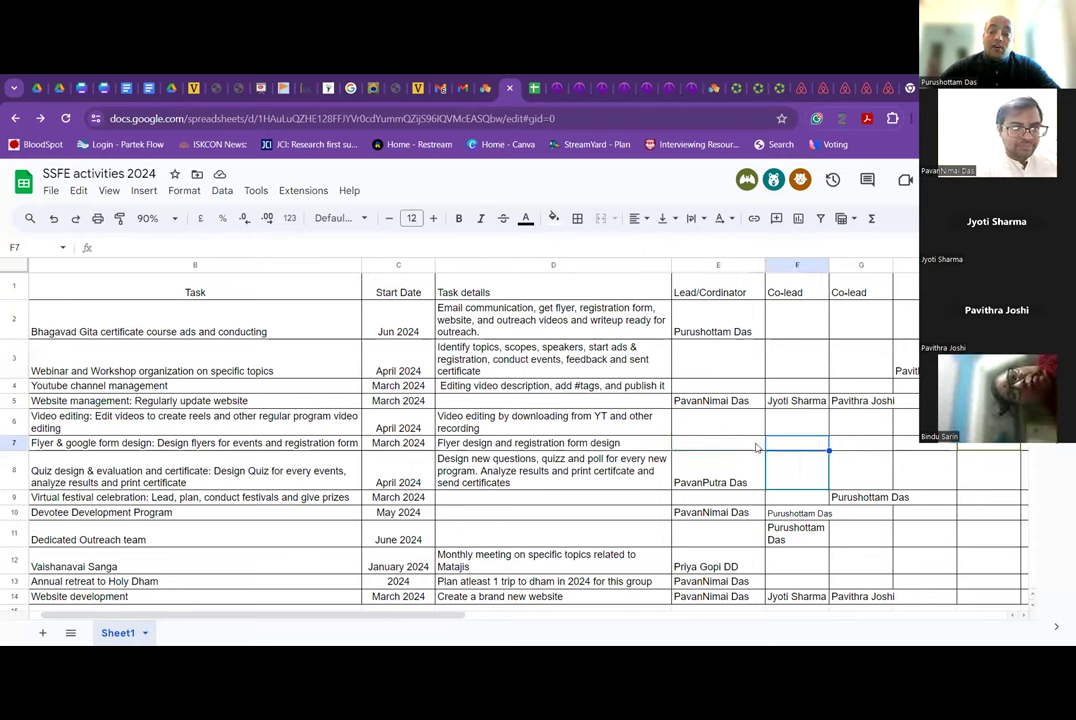
left_click(760, 372)
left_click_drag(760, 372, 793, 373)
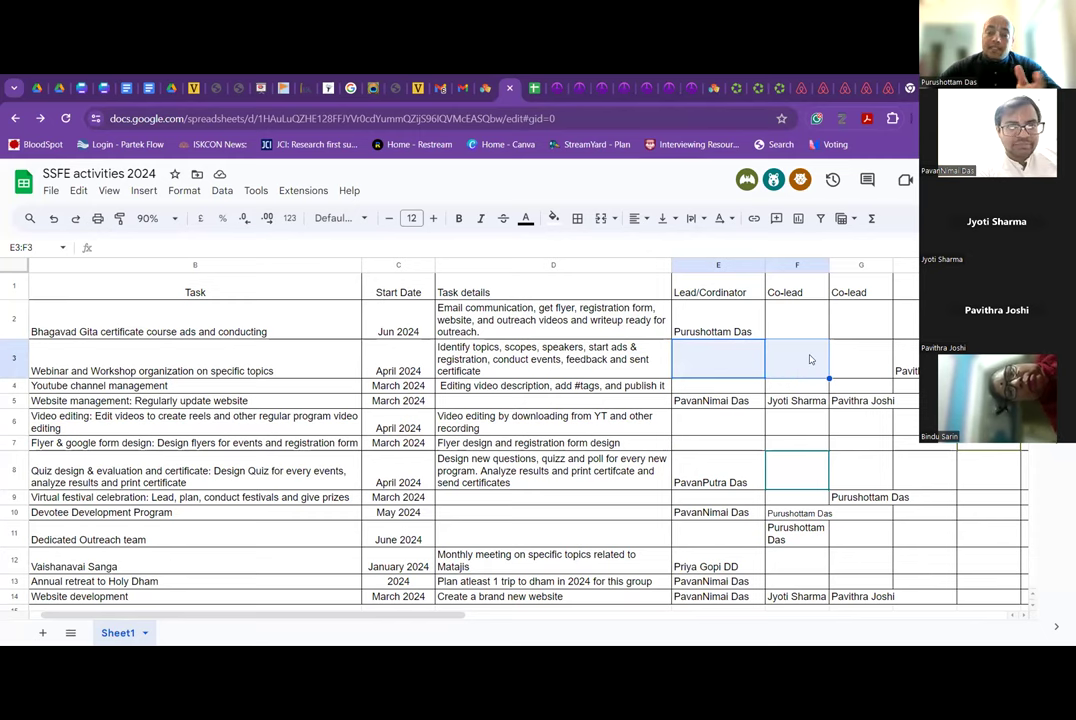
left_click(793, 366)
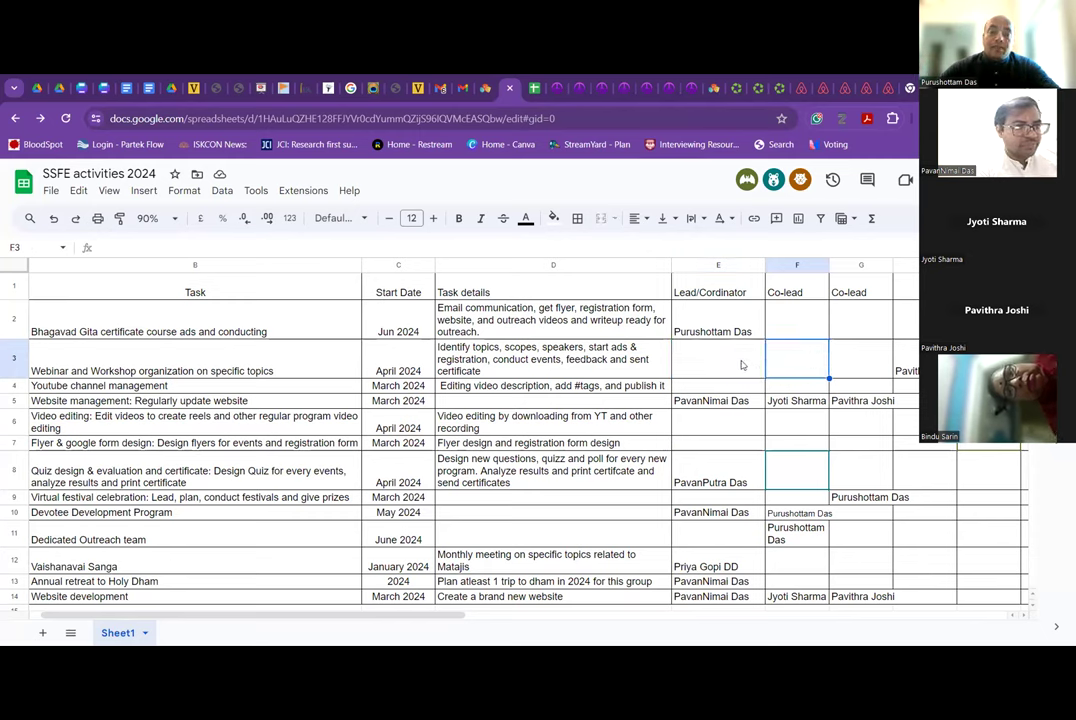
left_click_drag(739, 365, 819, 365)
left_click(822, 366)
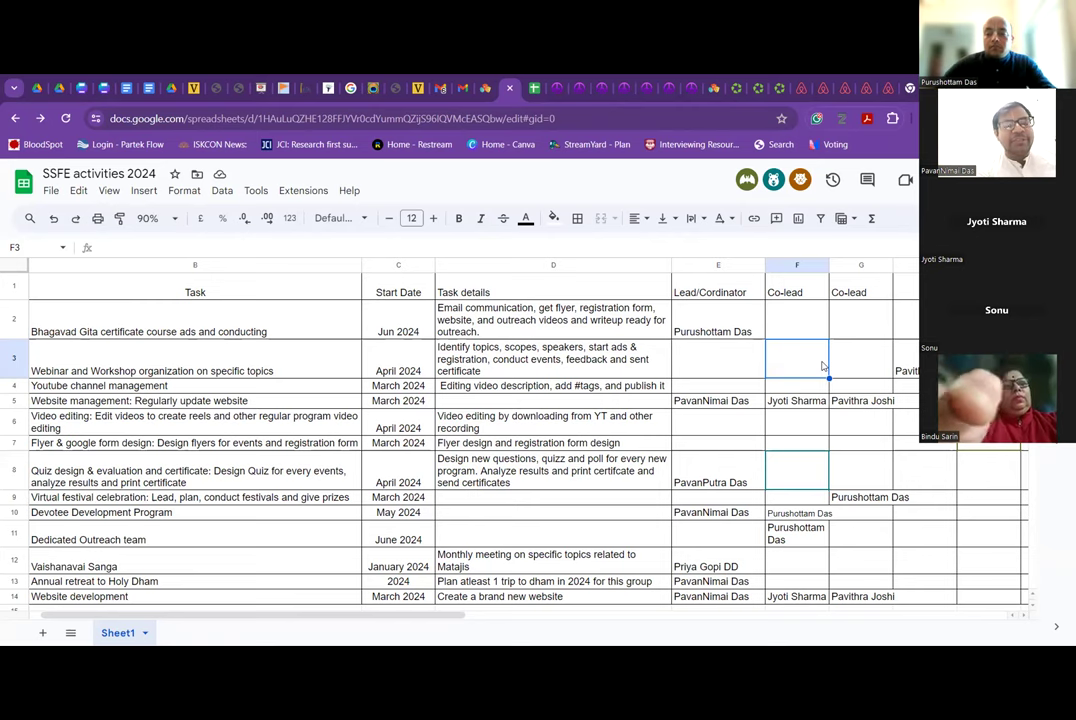
scroll(822, 366, "right", 3)
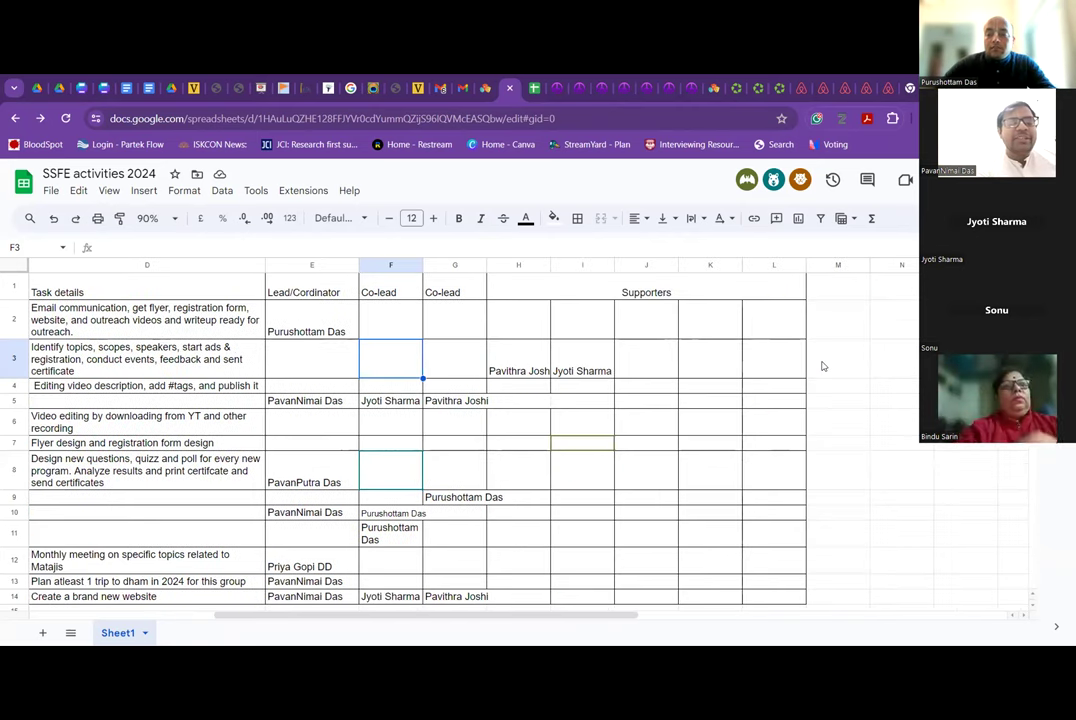
Type the heading 'Comments' into cell M1.
left_click(825, 298)
type("Comments")
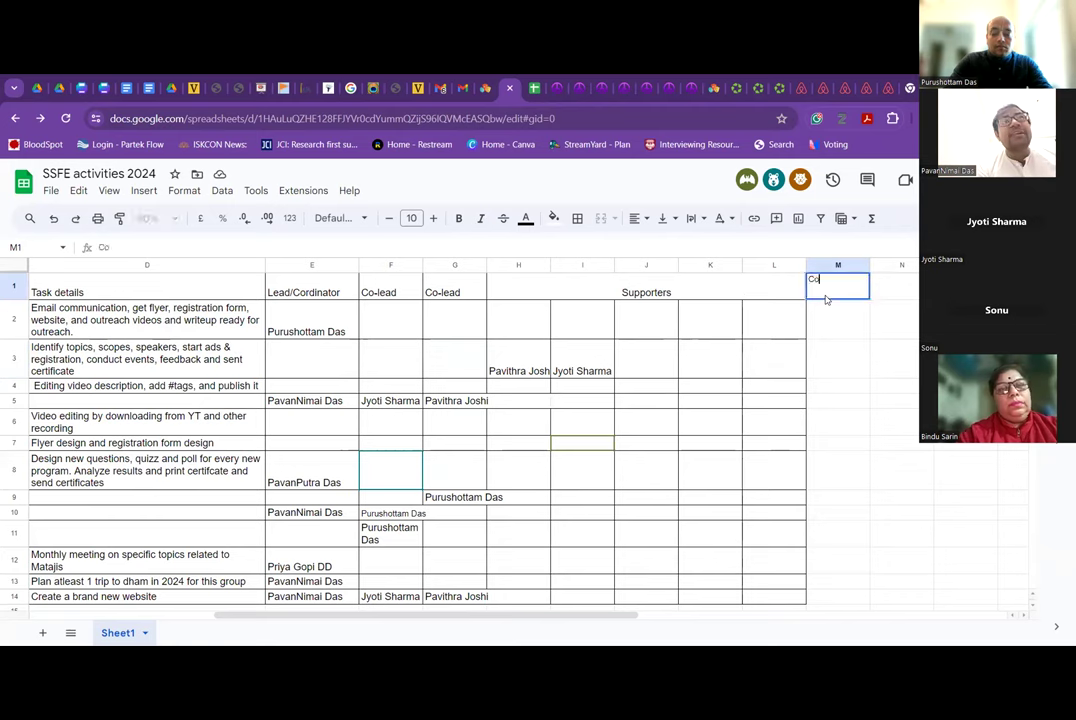
left_click(829, 364)
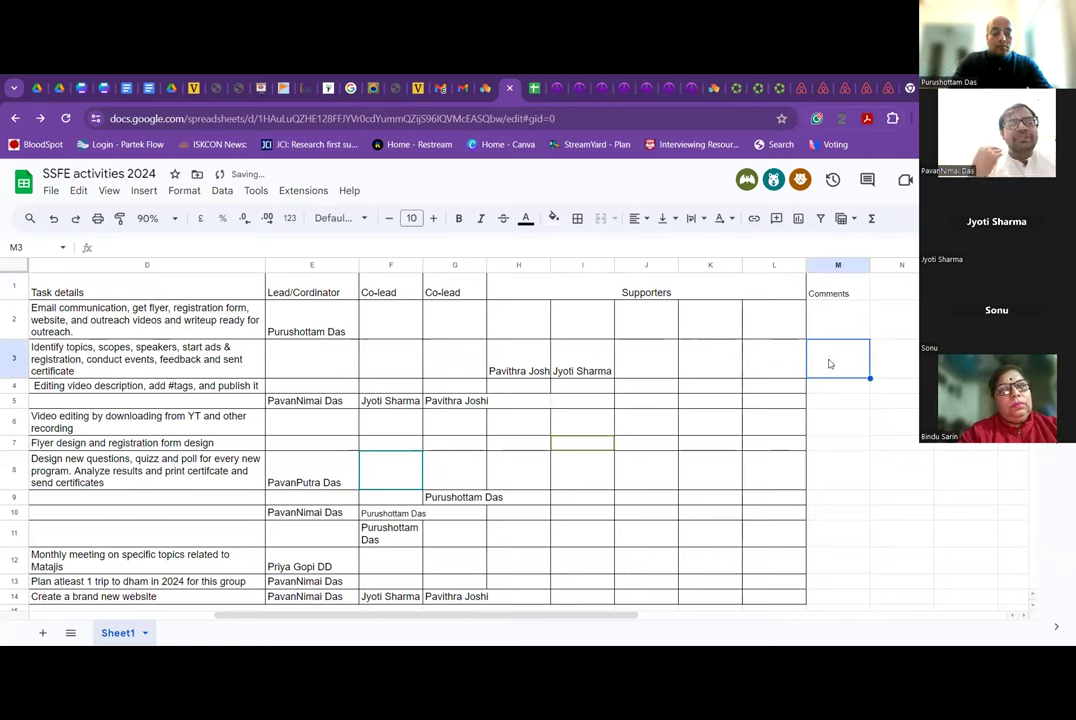
Enter a note in M3 that there will be 6 webinars or workshops each year.
type("PND")
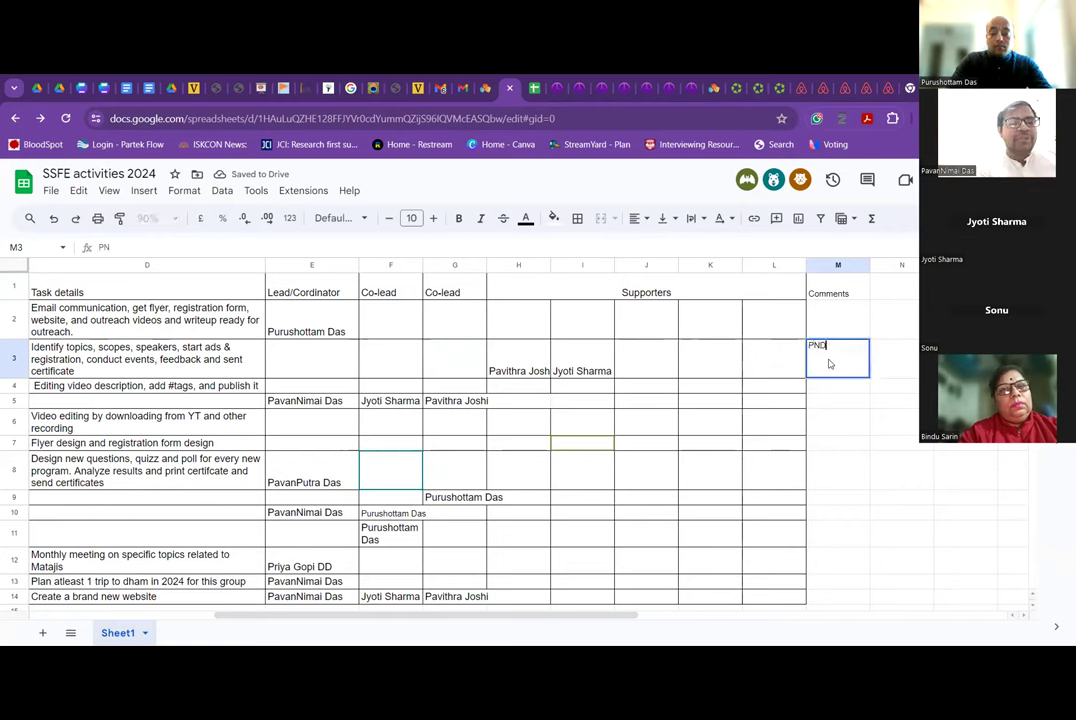
type(":")
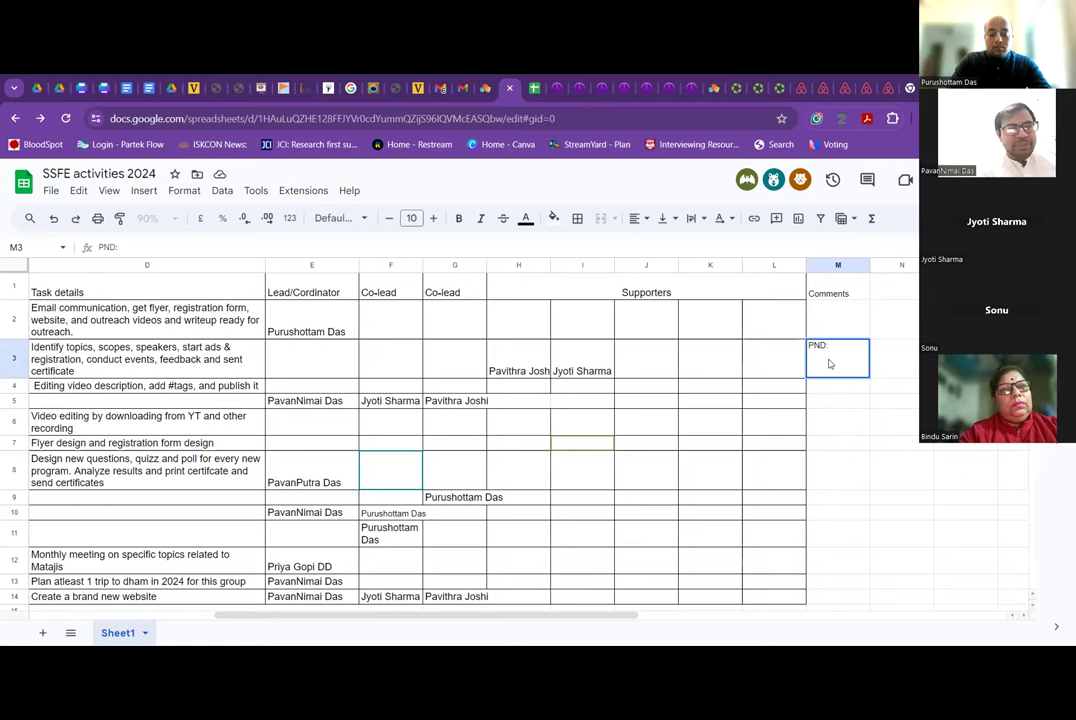
type(" 6")
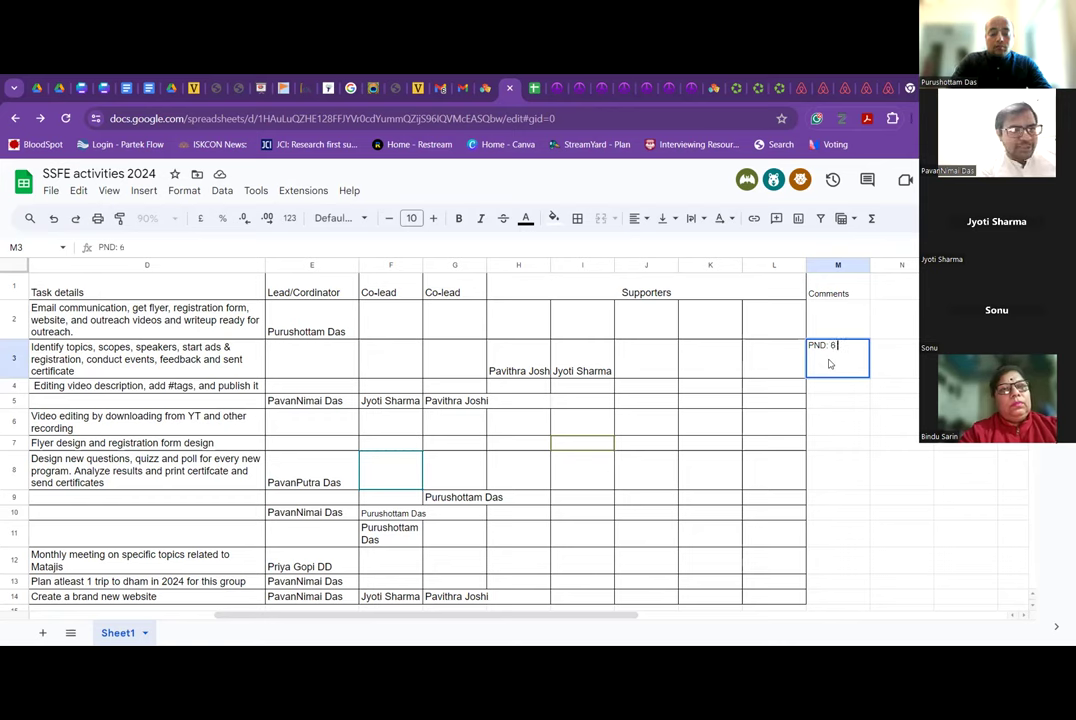
type(" Webinars")
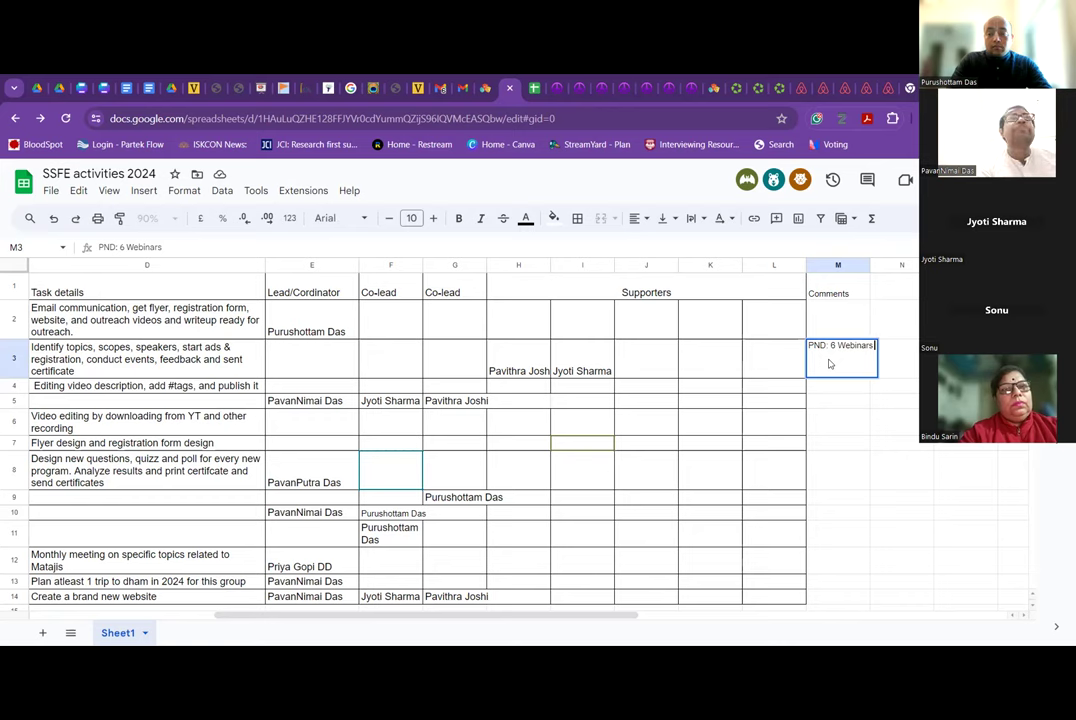
type(" or")
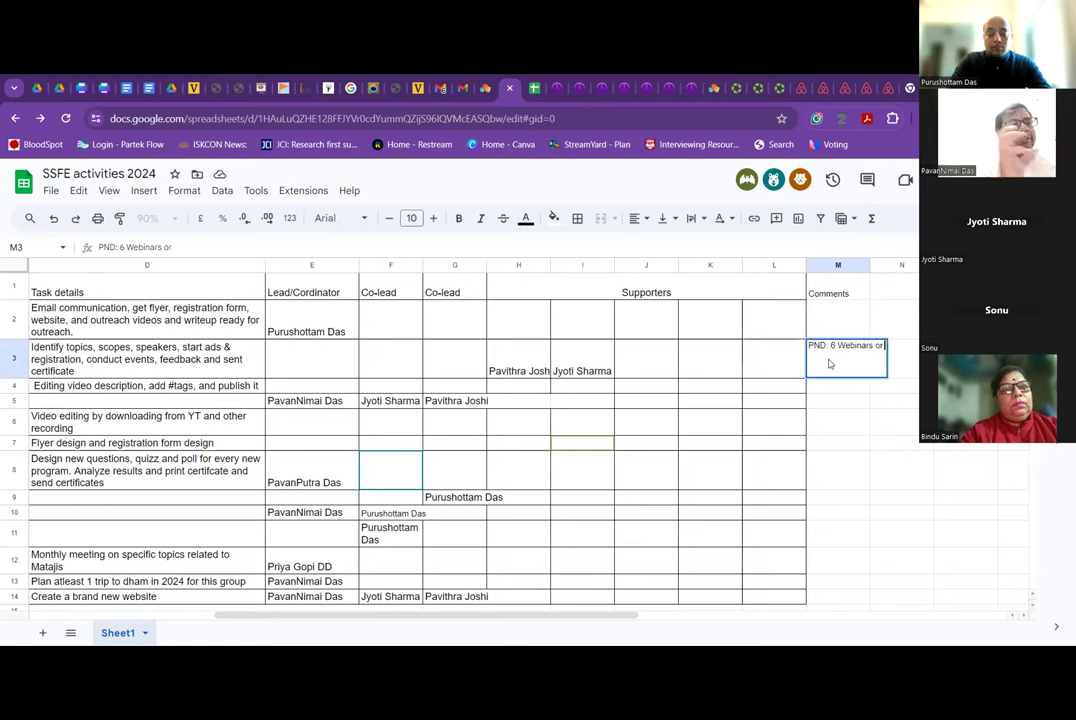
type(" workshop ea")
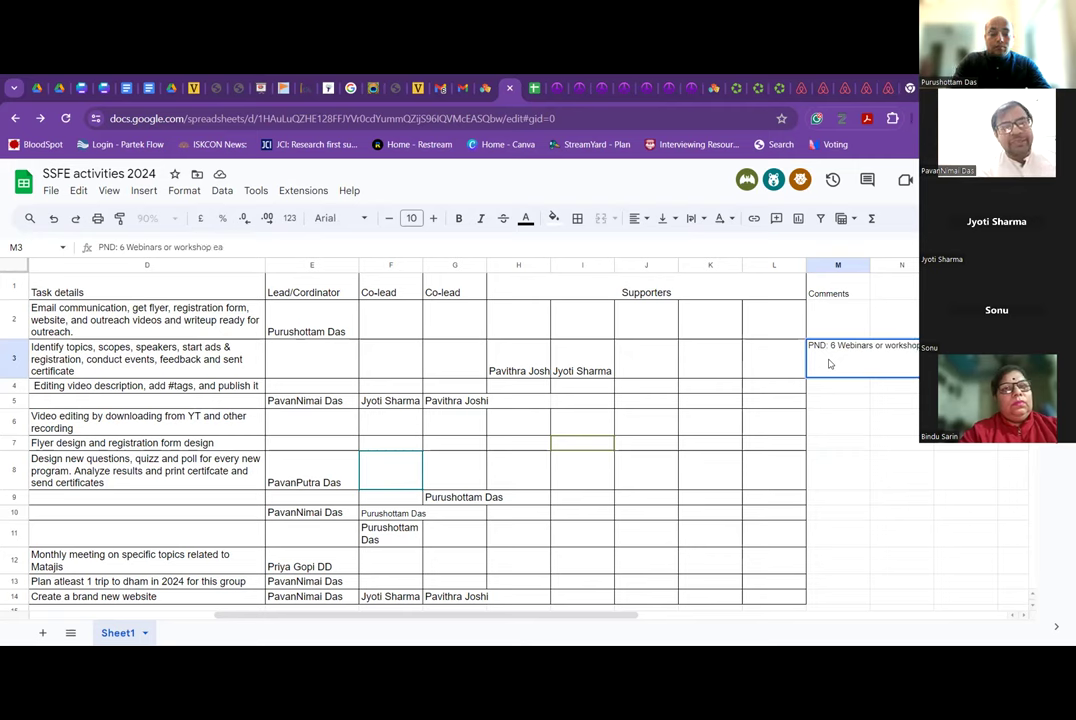
type("ch year")
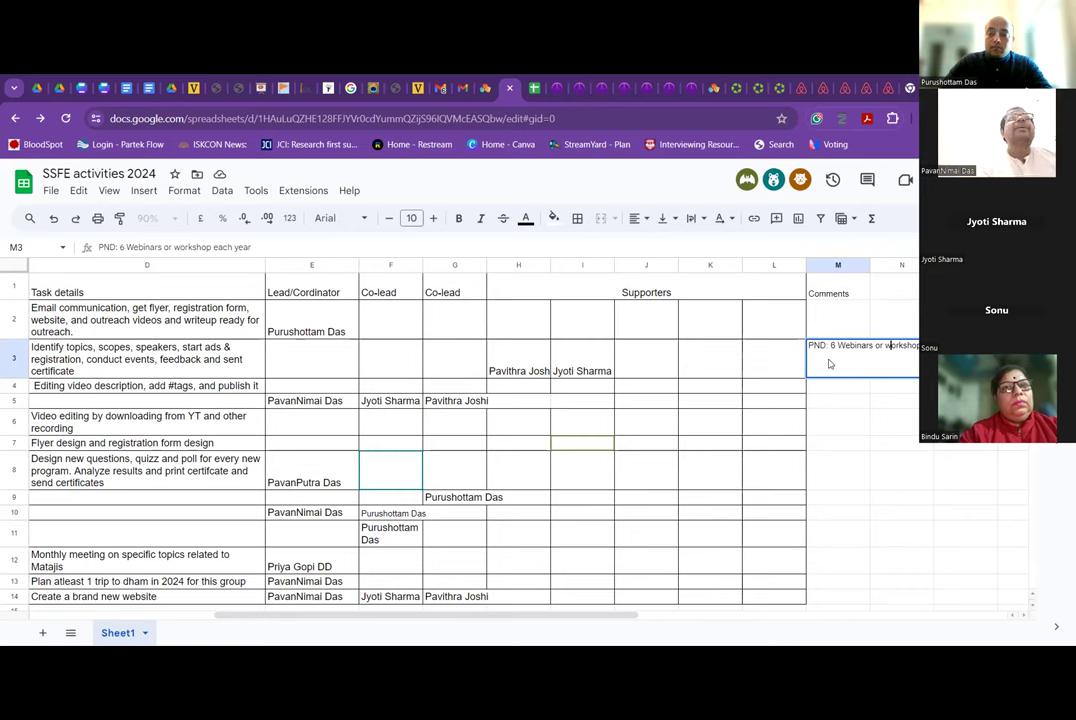
type("s")
left_click(829, 364)
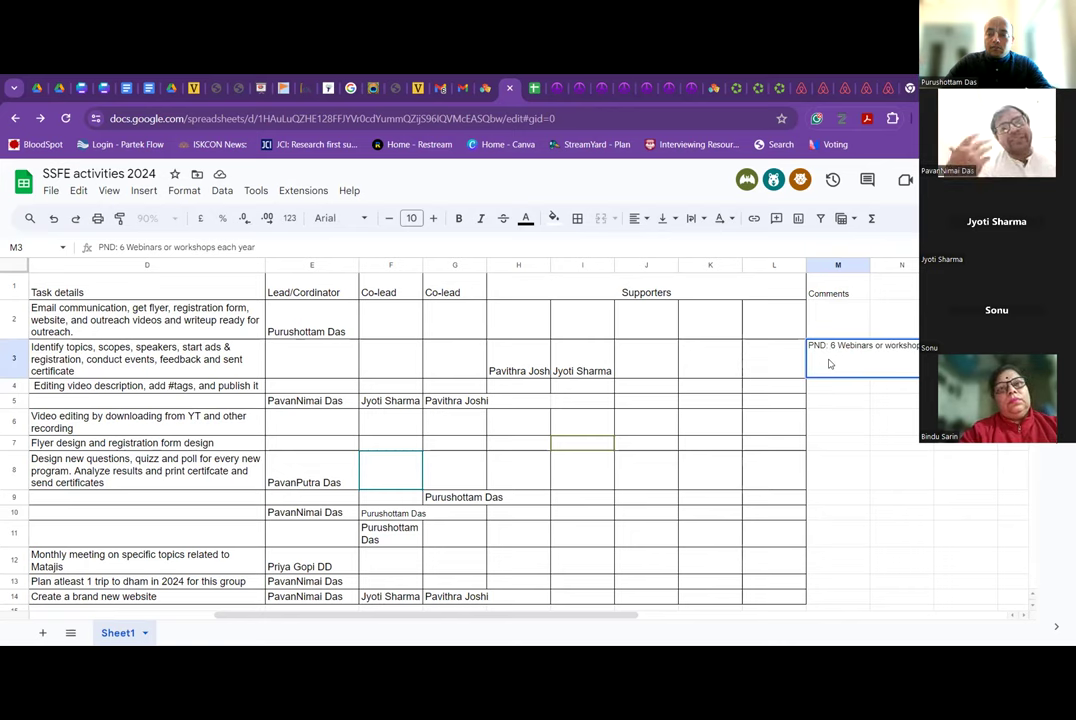
key("Return")
left_click(829, 364)
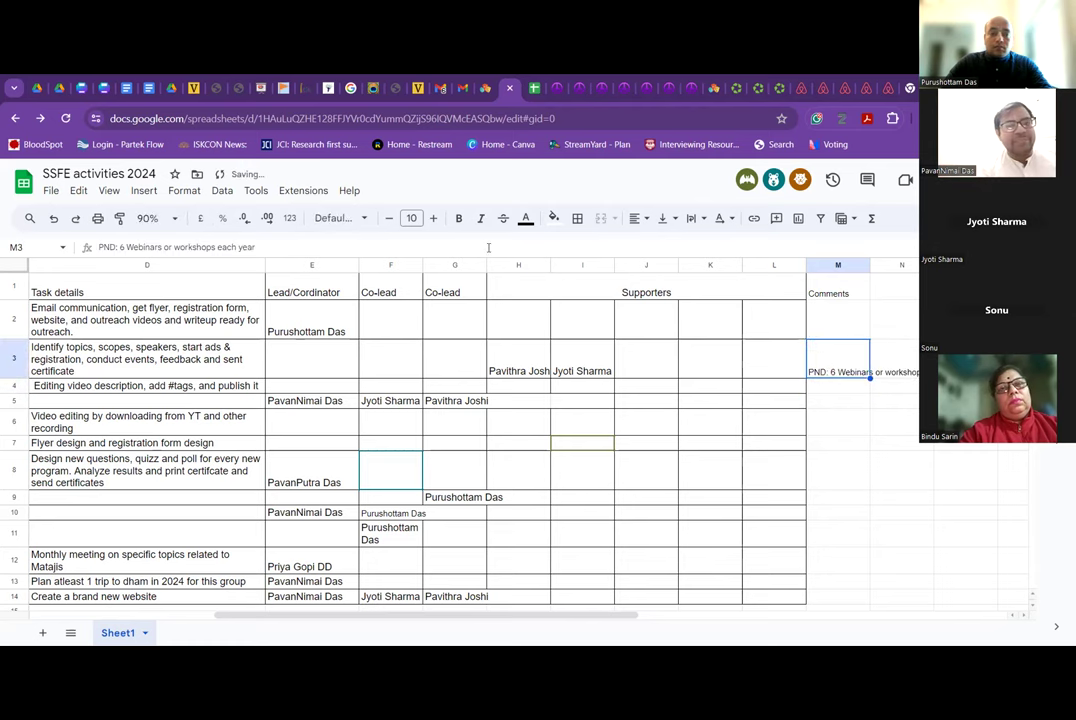
Append planning steps to M3: poll topic, find speaker, email, schedule, registration, conduct session, introduce speaker.
left_click(262, 246)
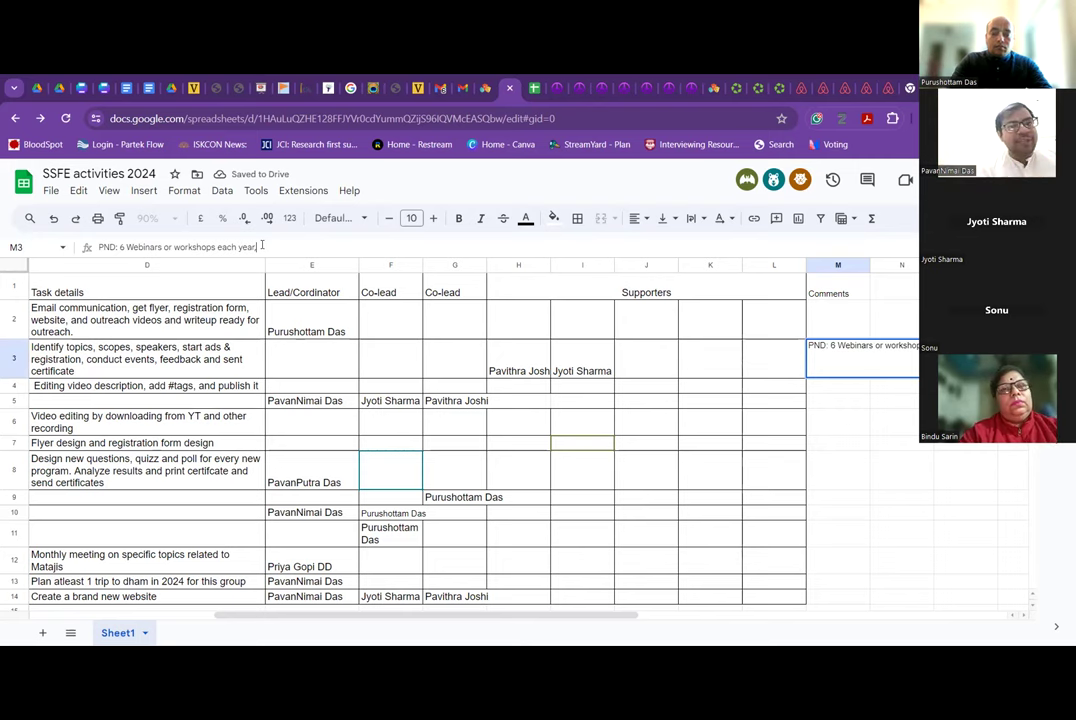
type(", poll and decide the topic.")
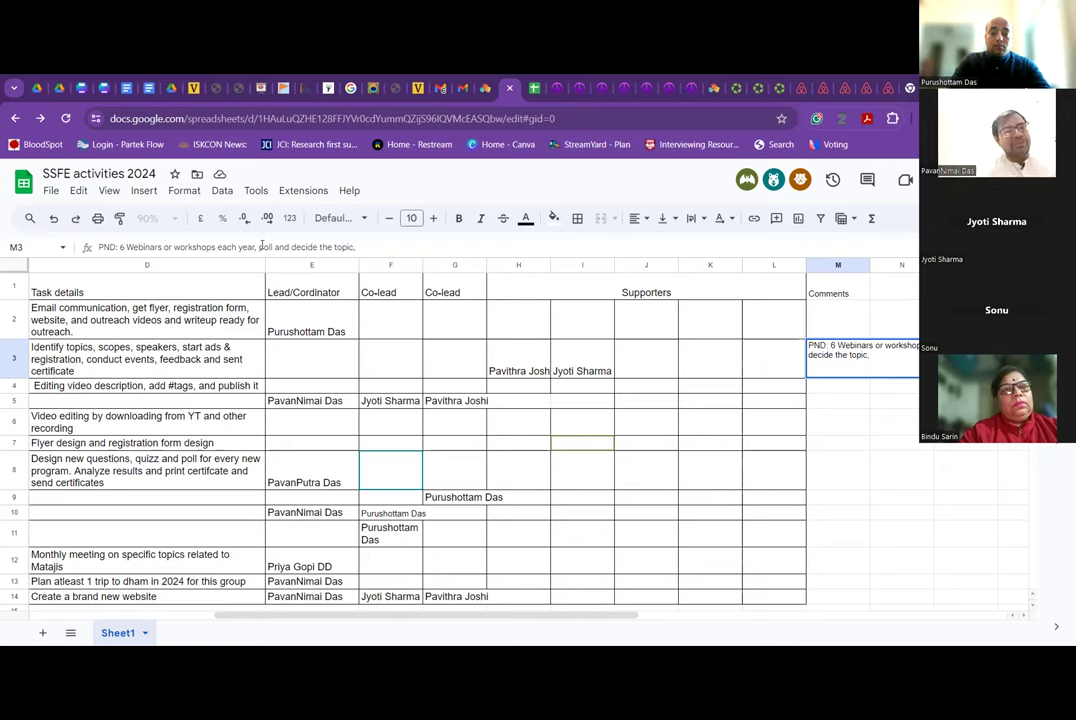
type("finalize topic and find speaker and send")
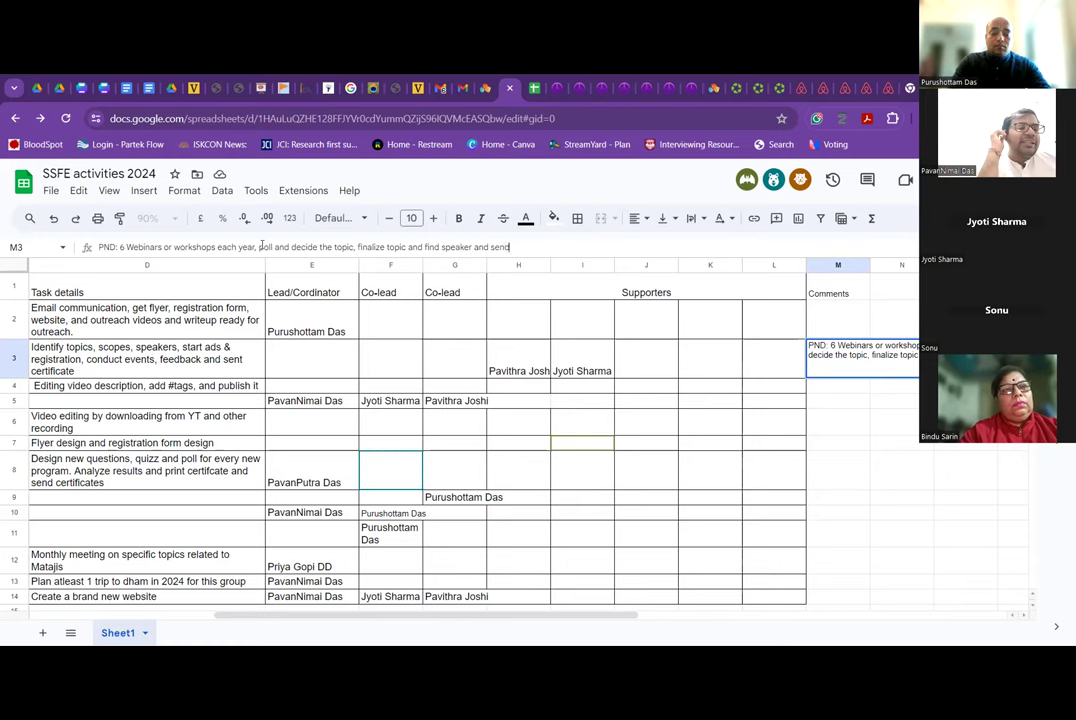
type(" email")
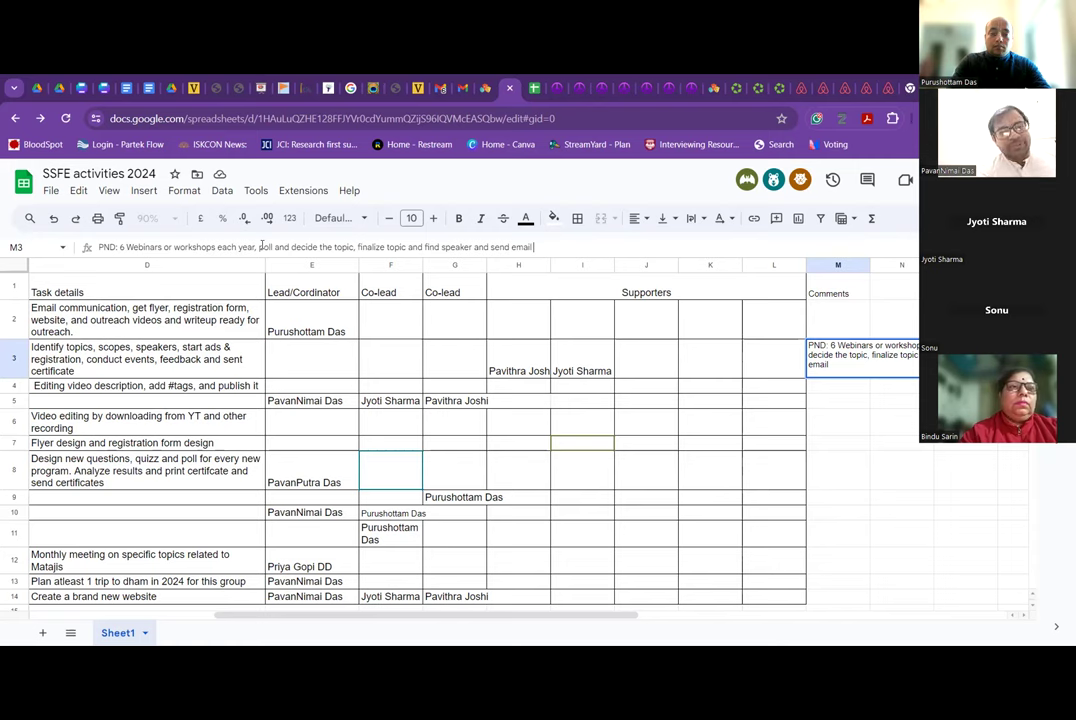
type(" and schedule it.")
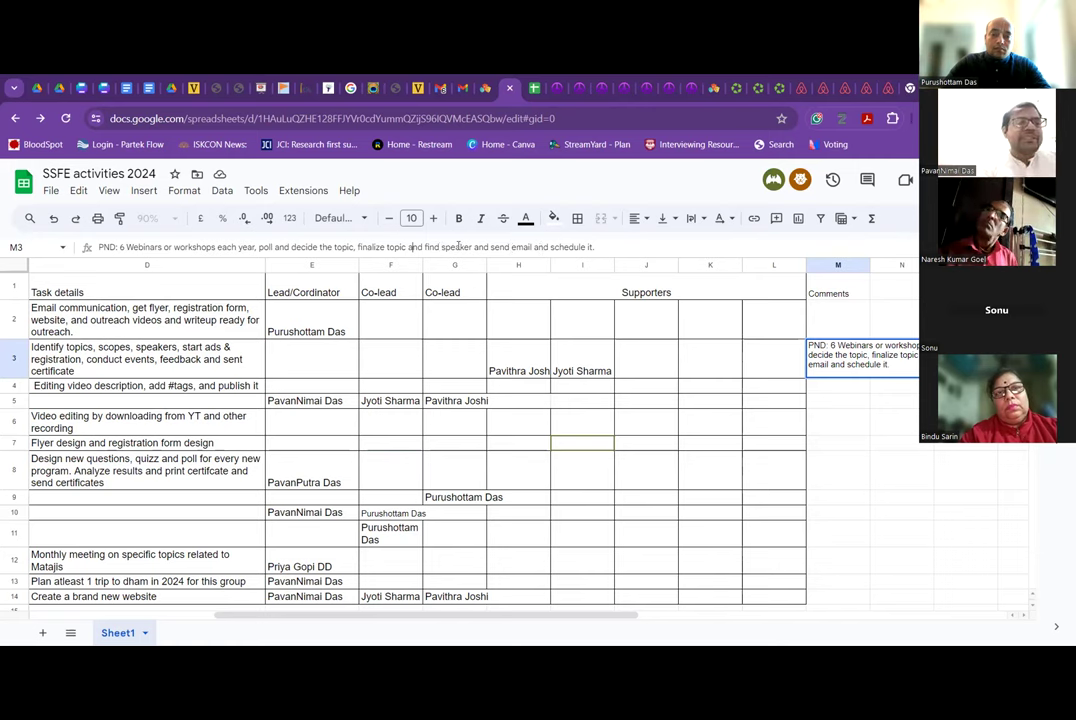
left_click(605, 247)
type("ST")
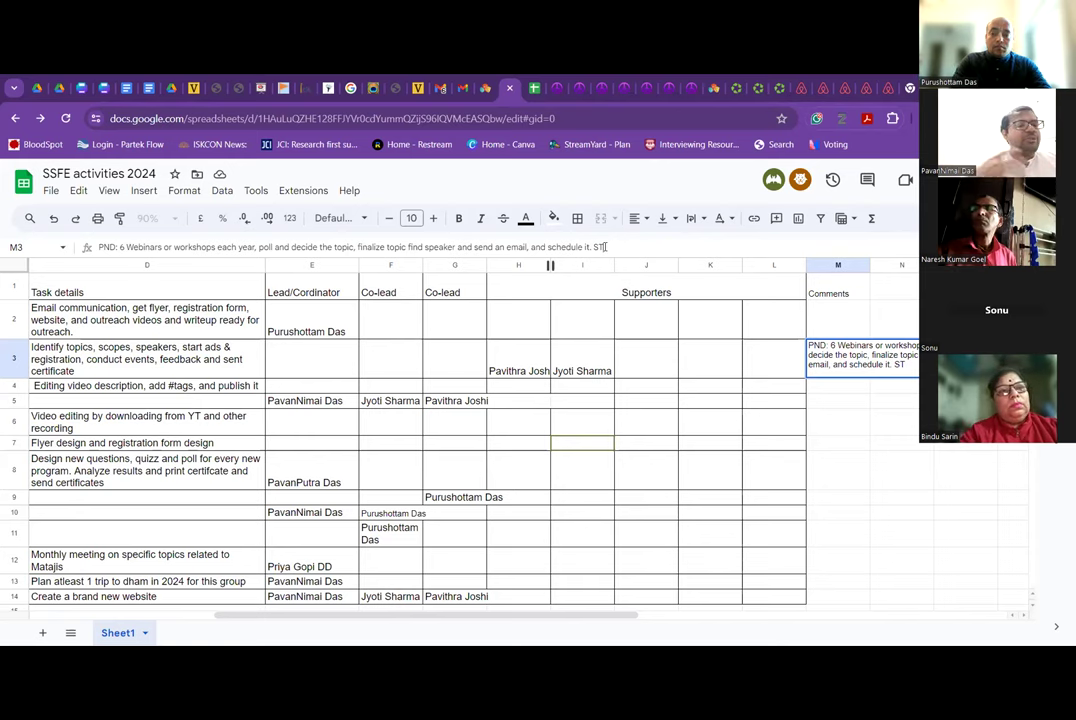
key("BackSpace")
type("tart registration.")
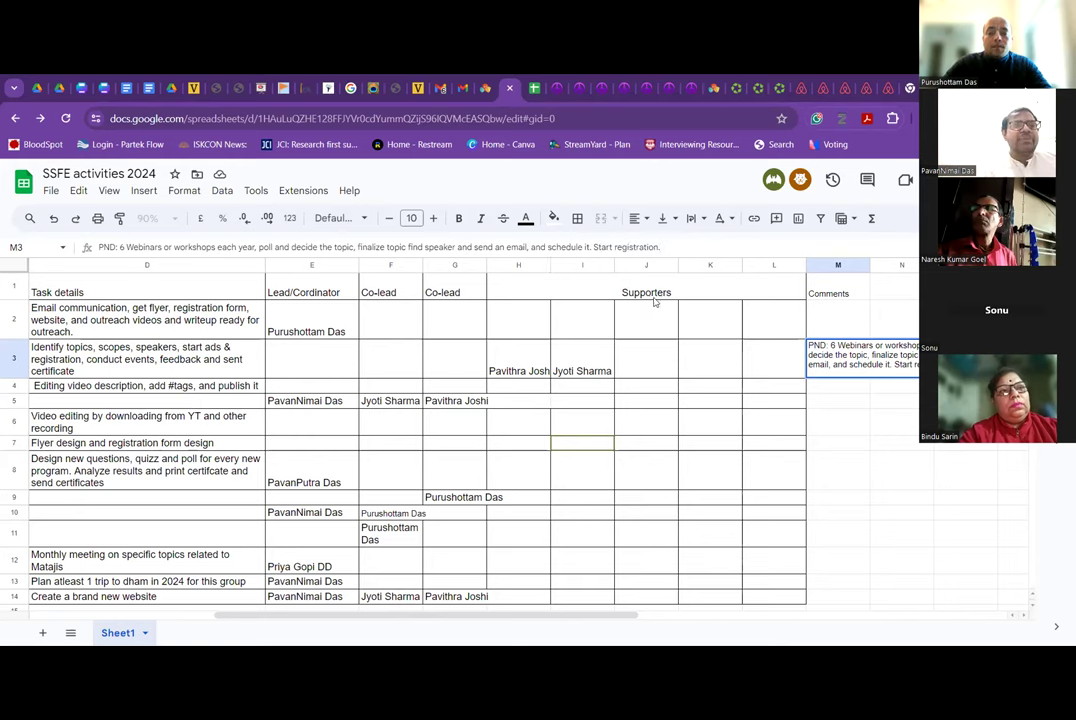
type(" and c")
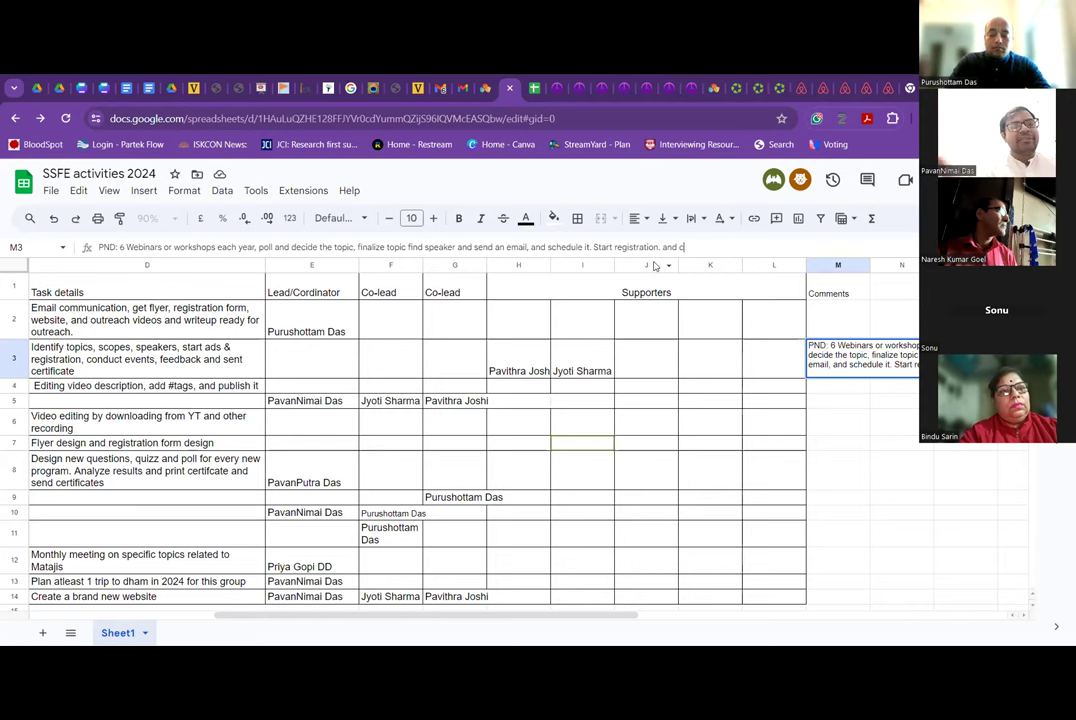
type("onduct session.")
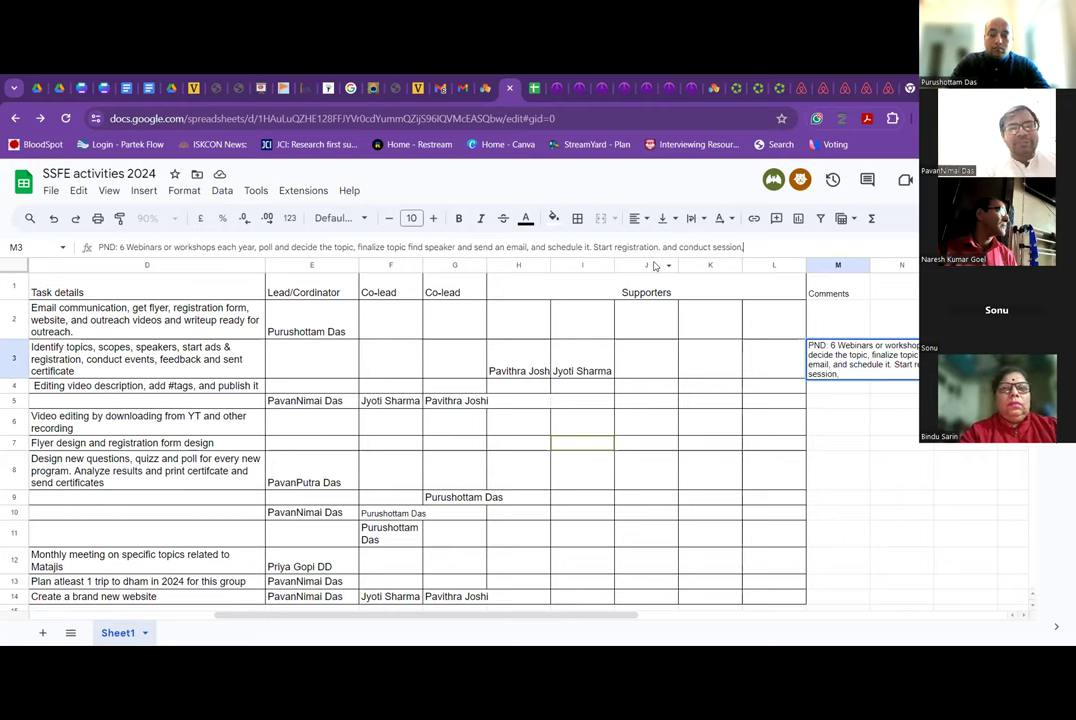
key("BackSpace")
type(", introduce speaker,")
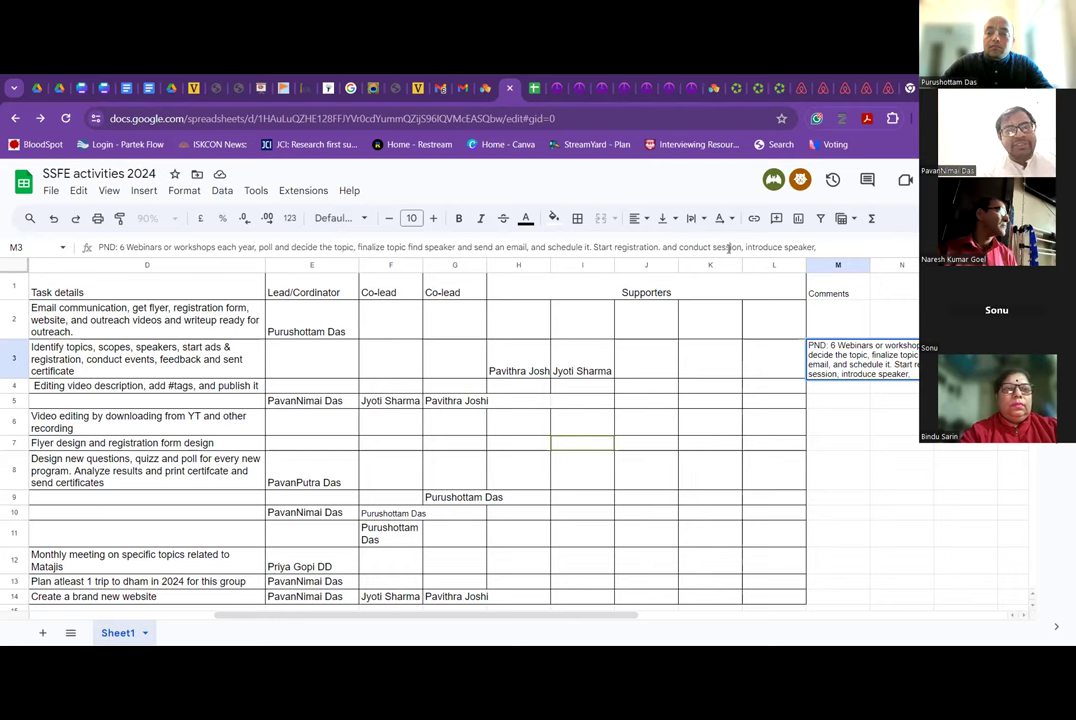
type("a")
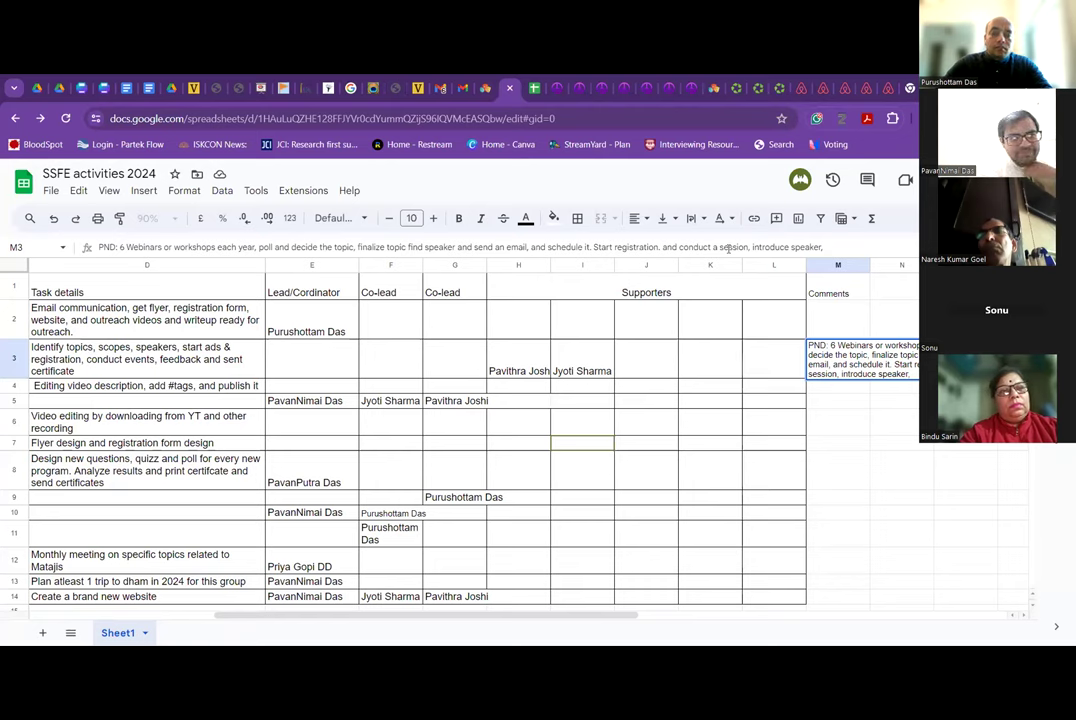
Move the webinar task's two supporter names from H3:I3 into the Co-lead columns starting at F3.
left_click(312, 362)
left_click(321, 390)
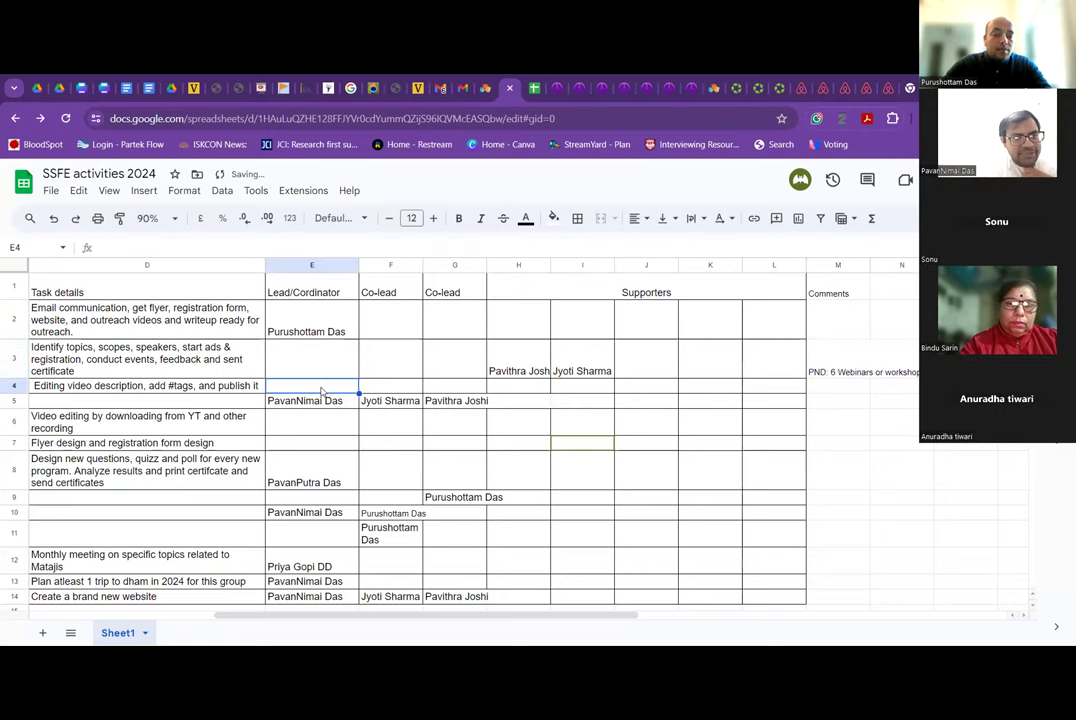
scroll(321, 390, "down", 3)
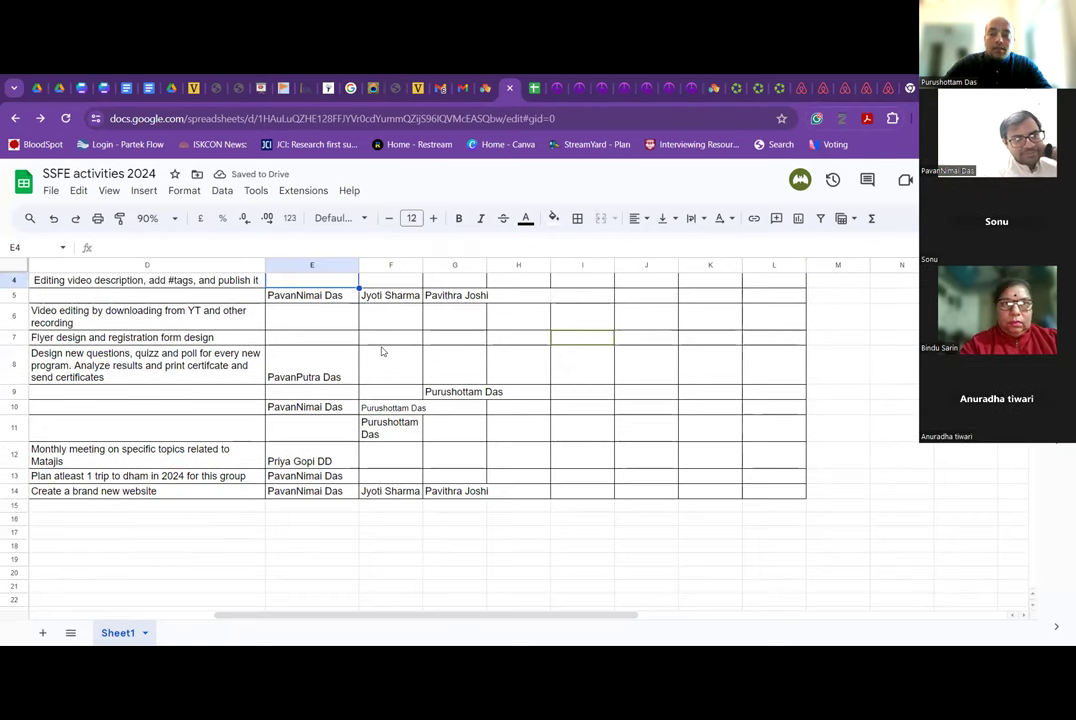
scroll(534, 374, "up", 3)
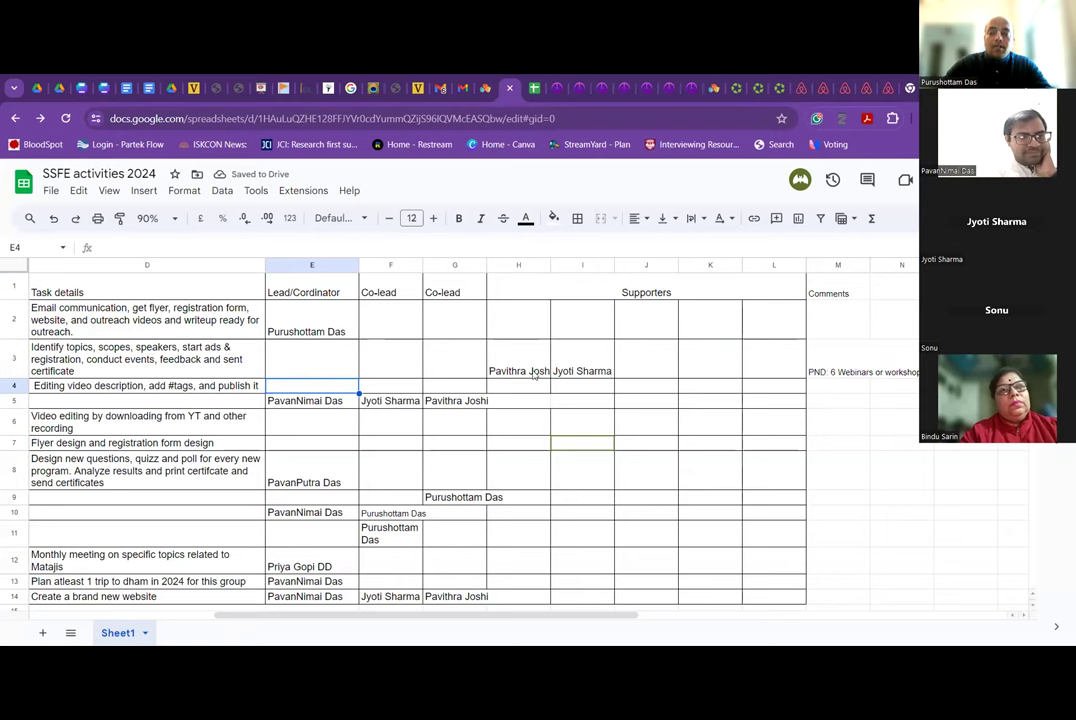
left_click_drag(534, 374, 583, 371)
key("ctrl+c")
left_click(399, 360)
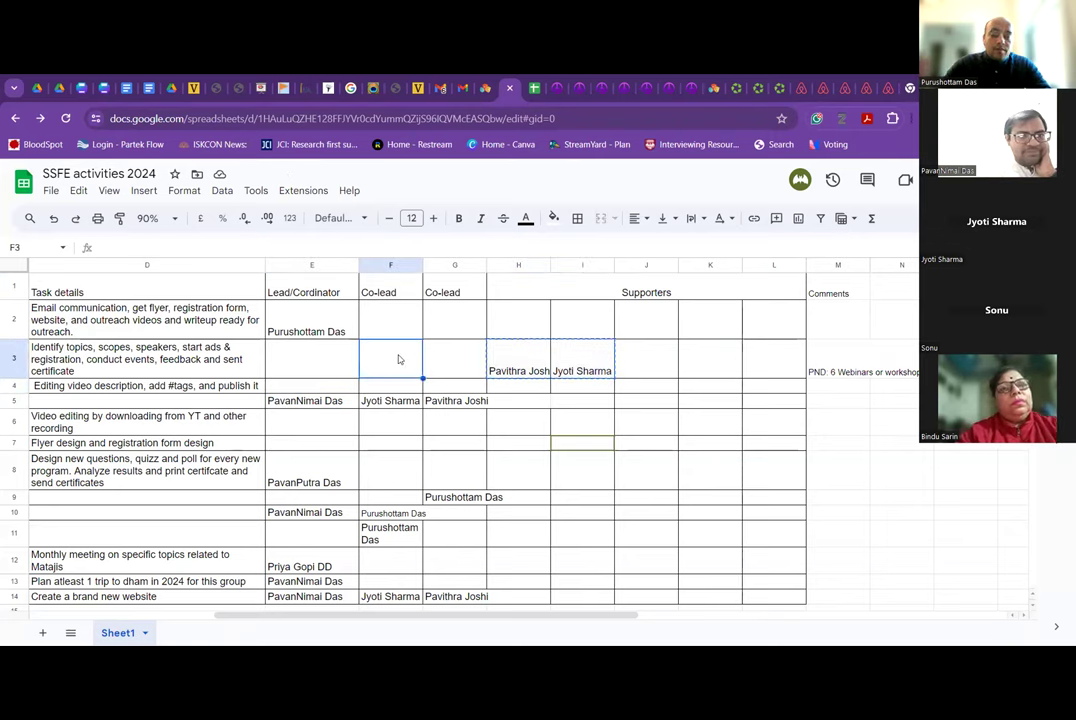
key("ctrl+v")
Enter the first task's coordinator in E3 using the autocomplete suggestion.
left_click(339, 368)
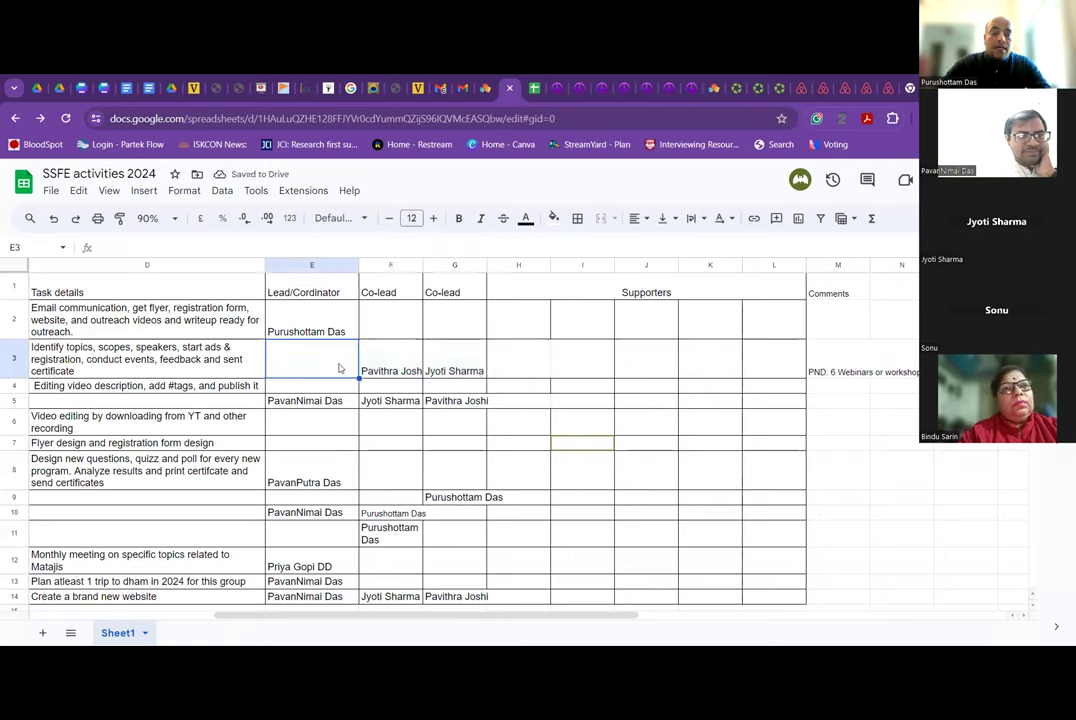
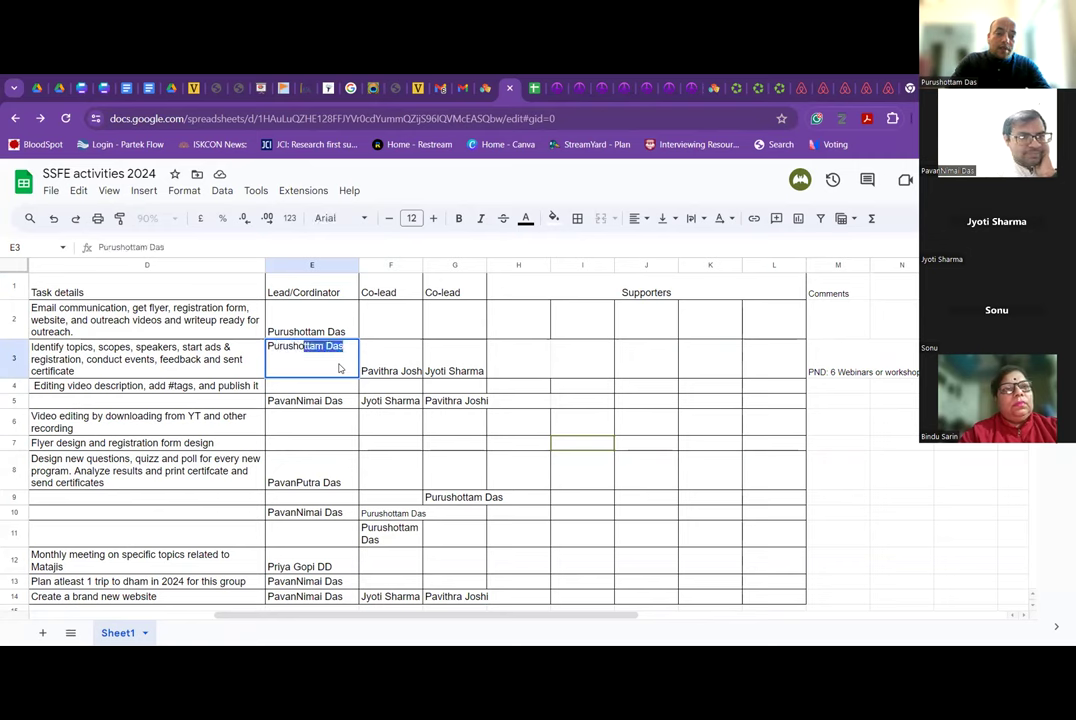
key("Tab")
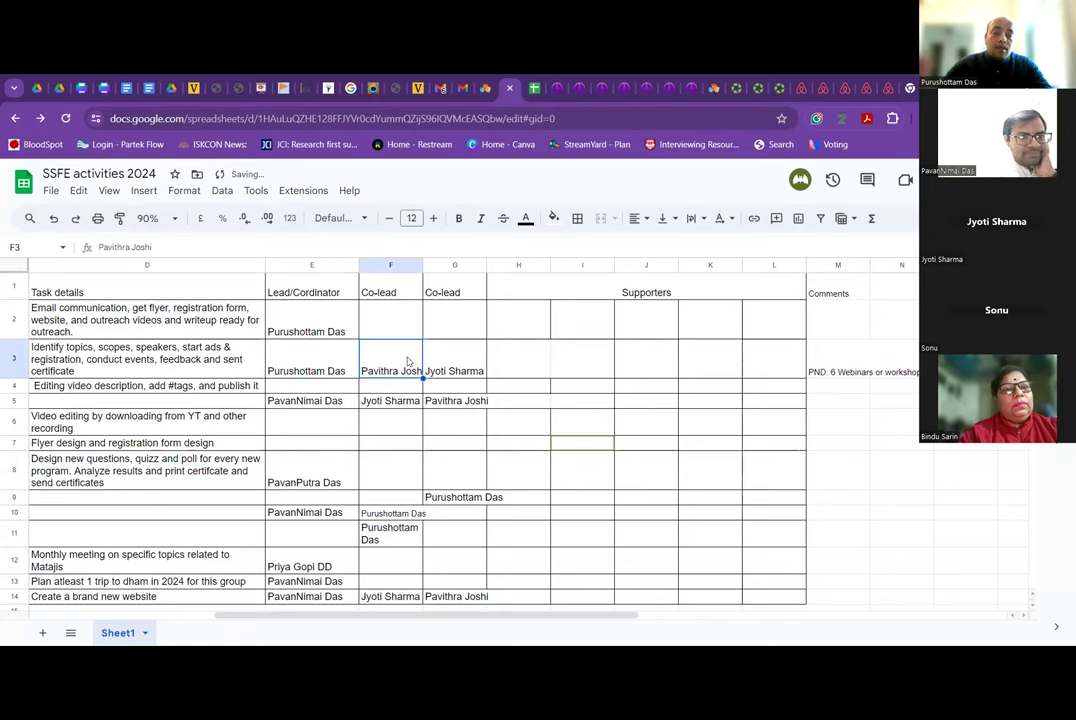
left_click(320, 368)
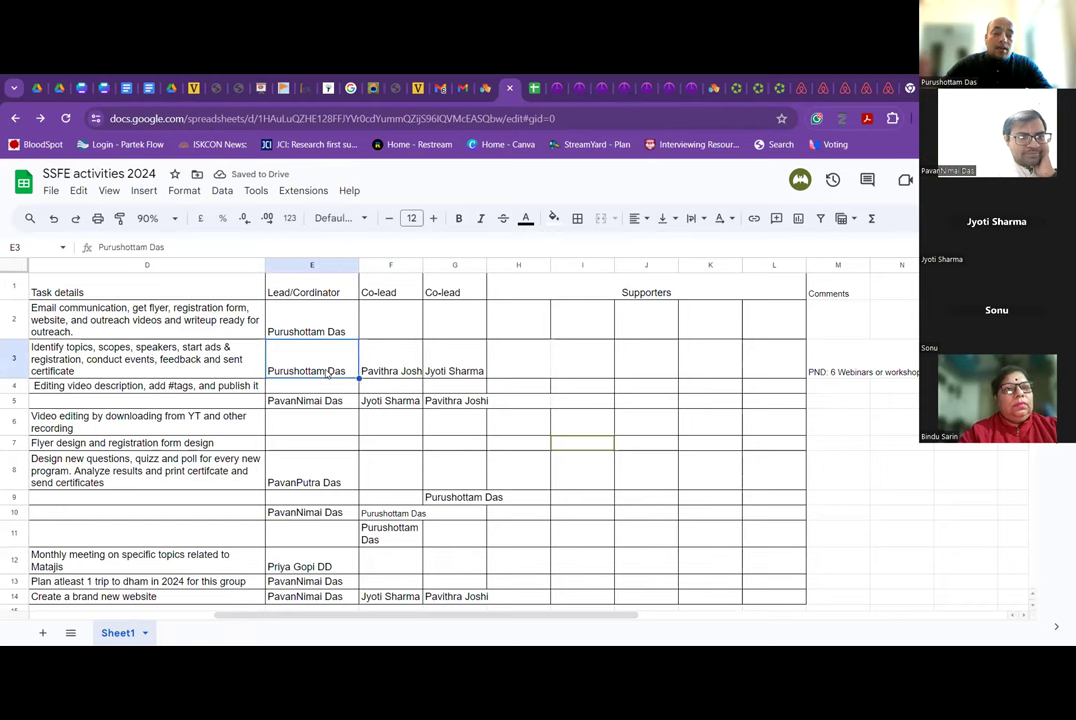
scroll(325, 372, "left", 2)
scroll(325, 372, "left", 3)
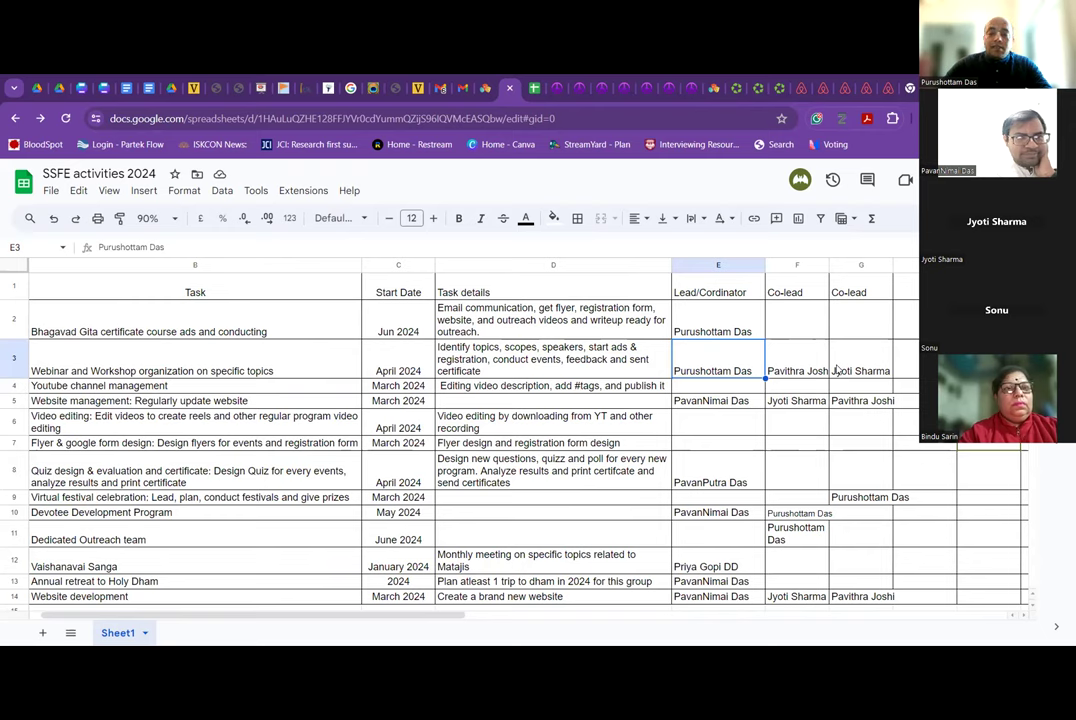
Rearrange the webinar names so G3 and I3 hold them and F3 is empty.
left_click(813, 369)
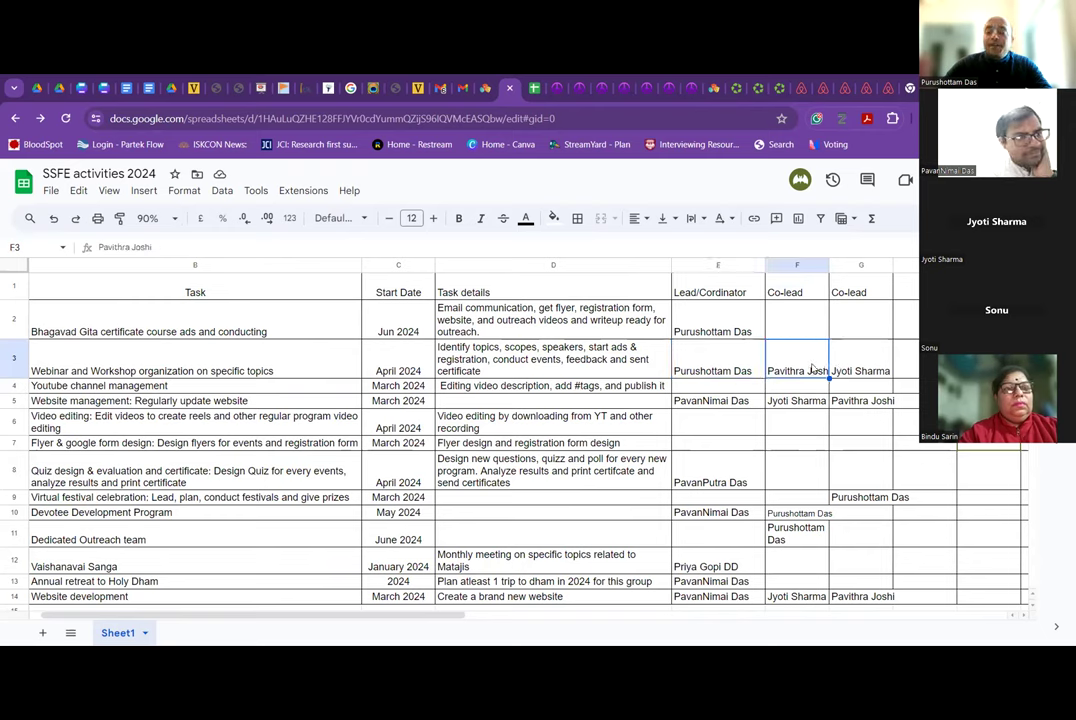
left_click(848, 366, "shift")
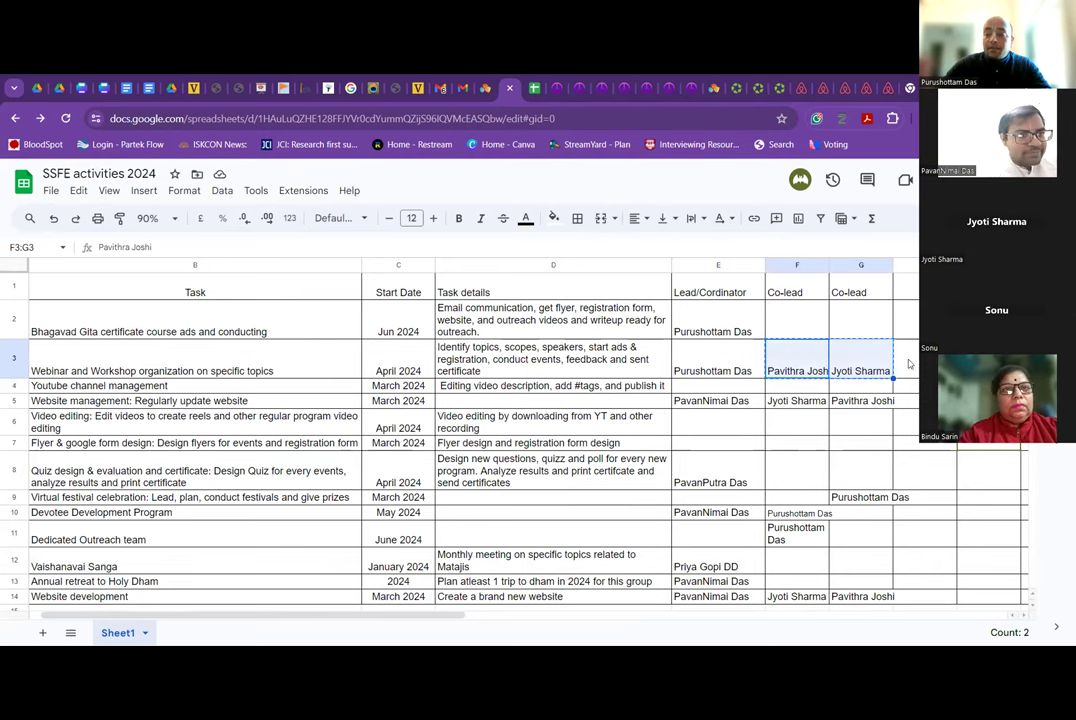
key("ctrl+c")
left_click(880, 366)
key("ctrl+v")
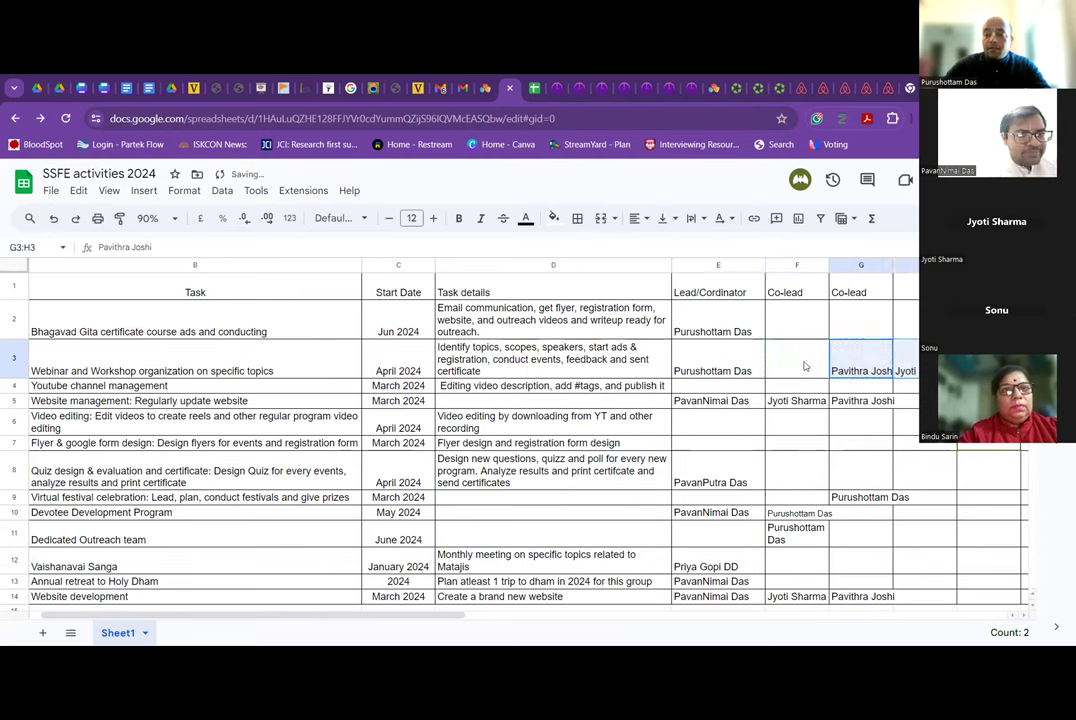
left_click(803, 366)
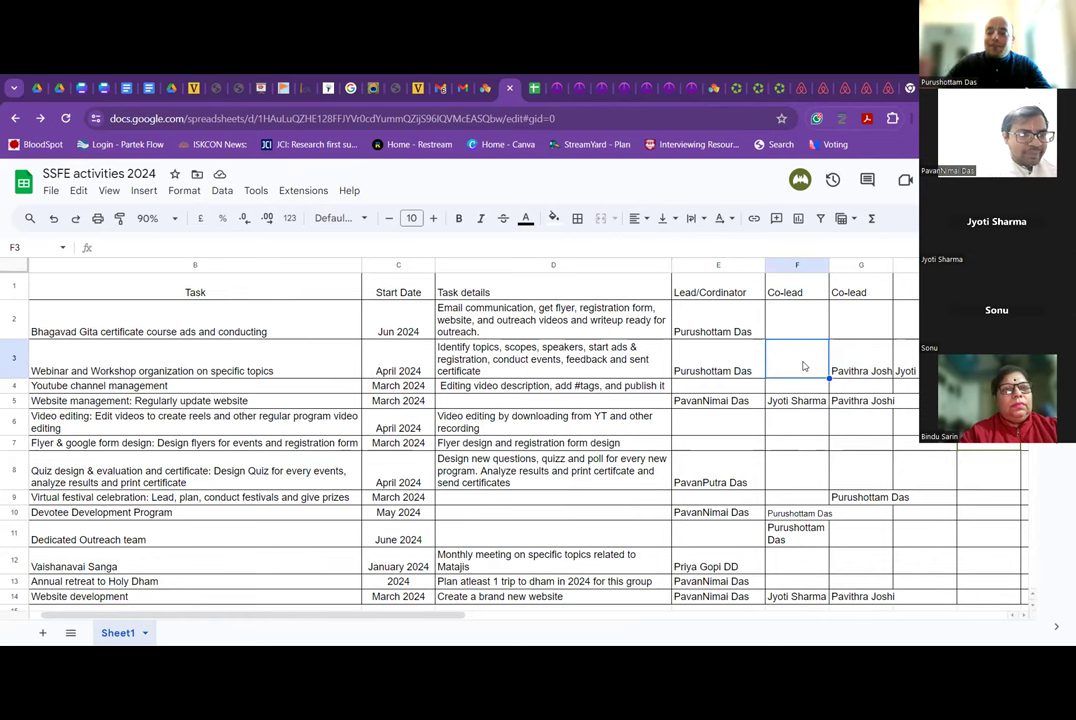
left_click(861, 357)
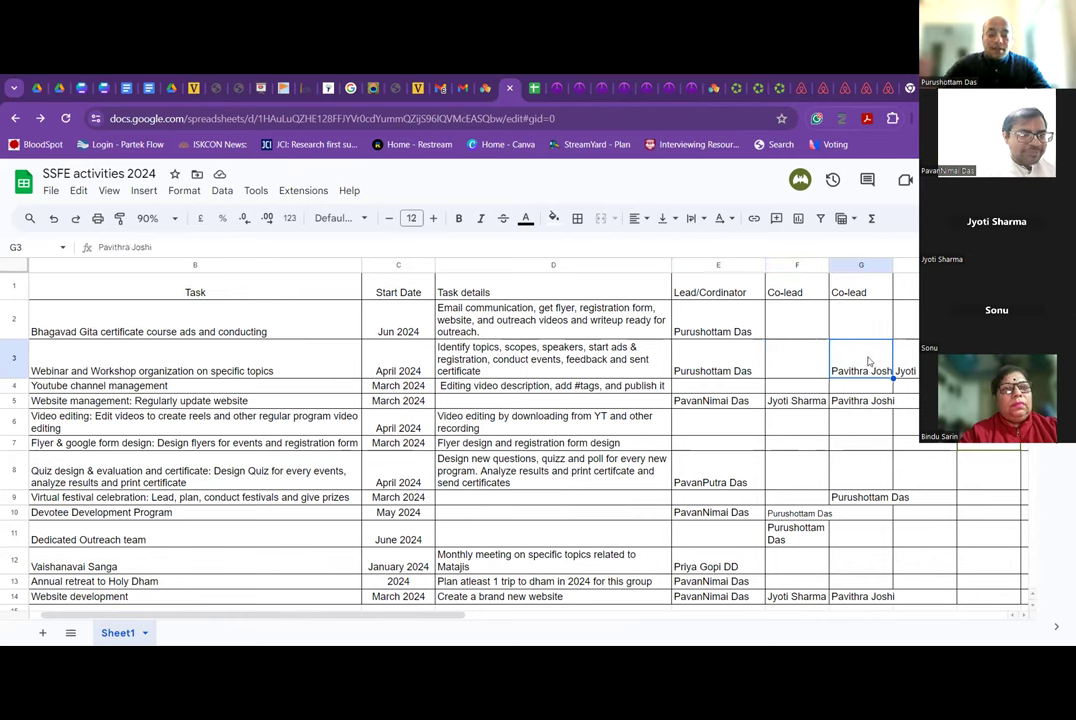
key("ctrl+c")
key("Right")
key("Right")
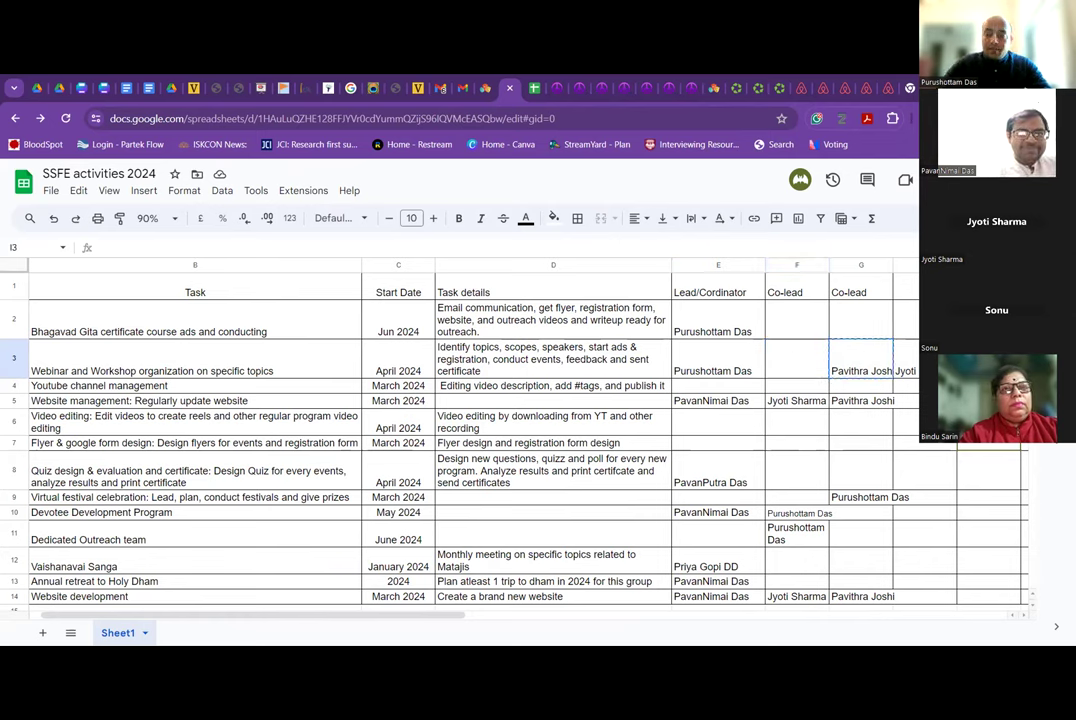
key("ctrl+v")
key("Left")
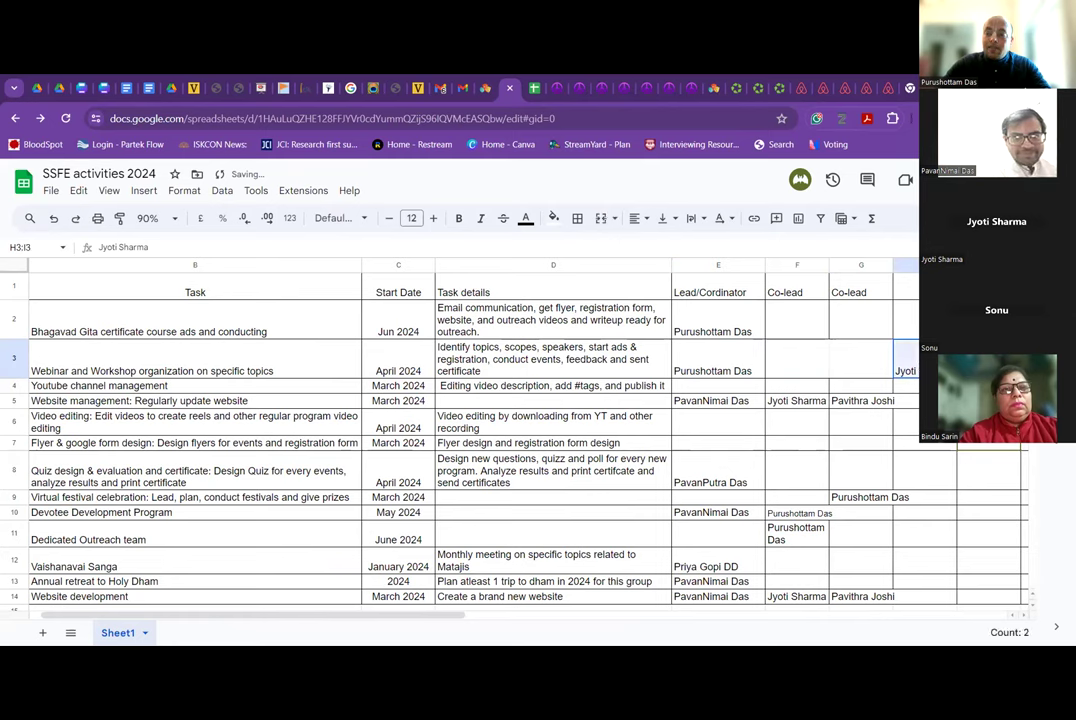
left_click(862, 362)
key("ctrl+v")
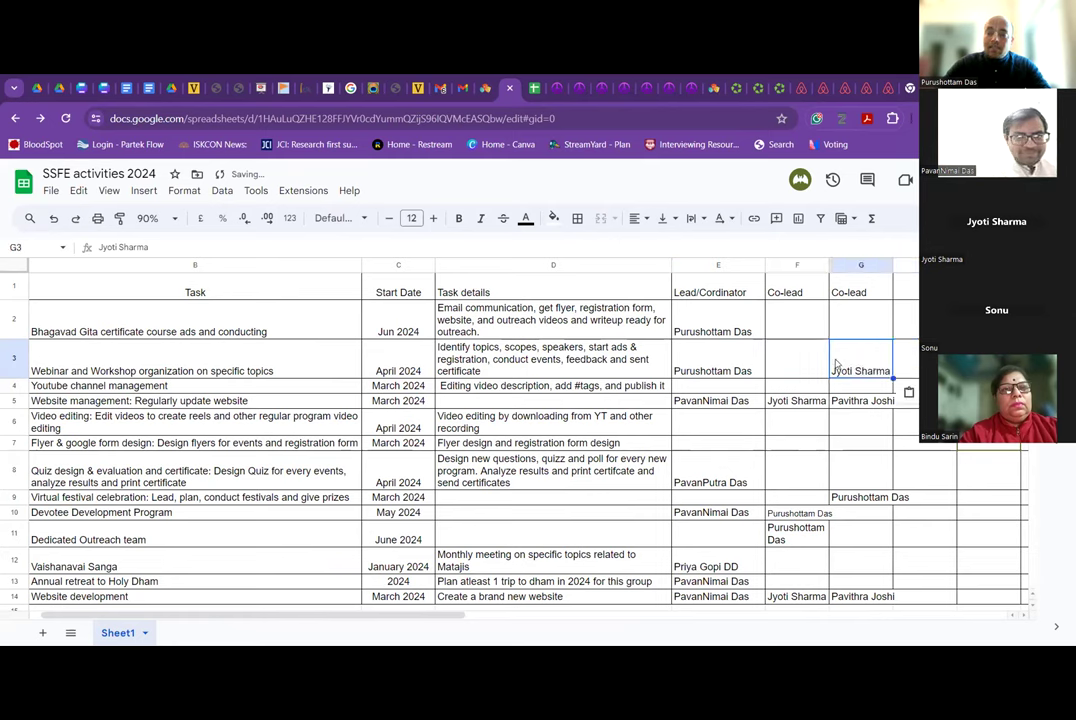
left_click(801, 366)
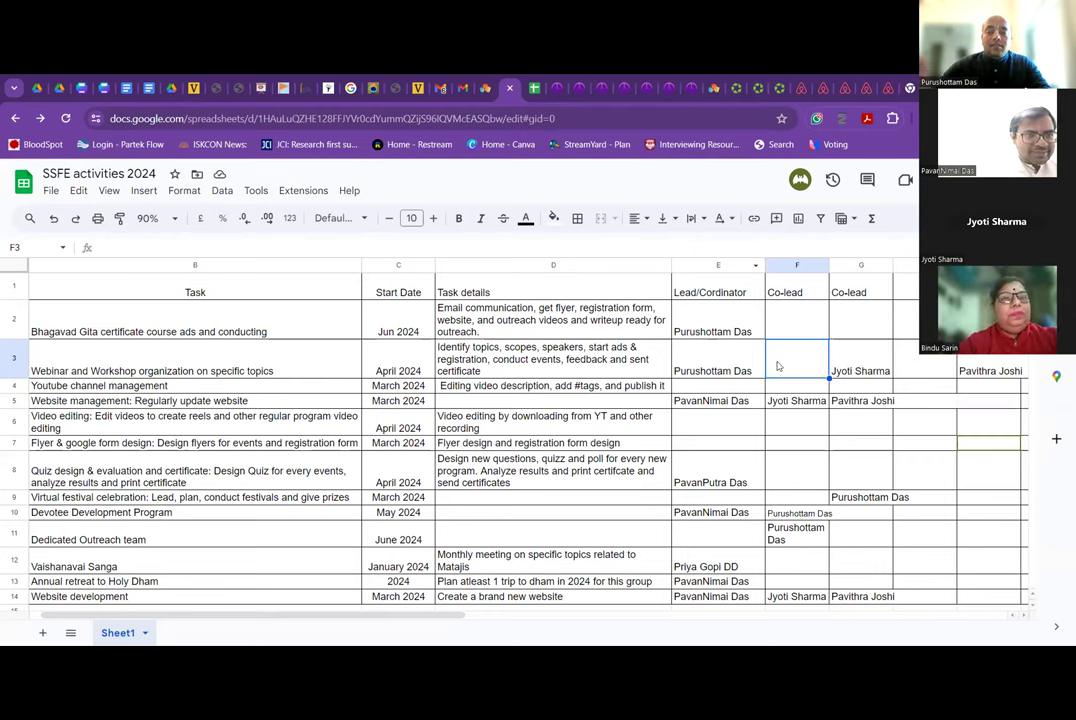
Enter a co-lead's name in the Webinar row's cell F3.
type("Sh")
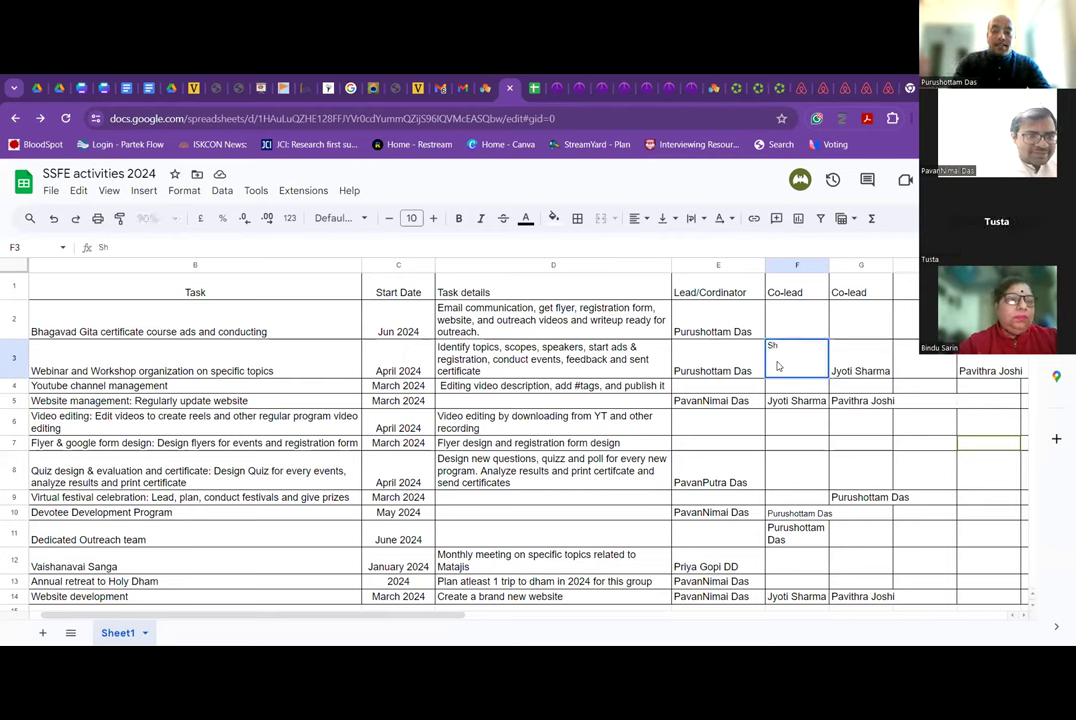
type("aravan")
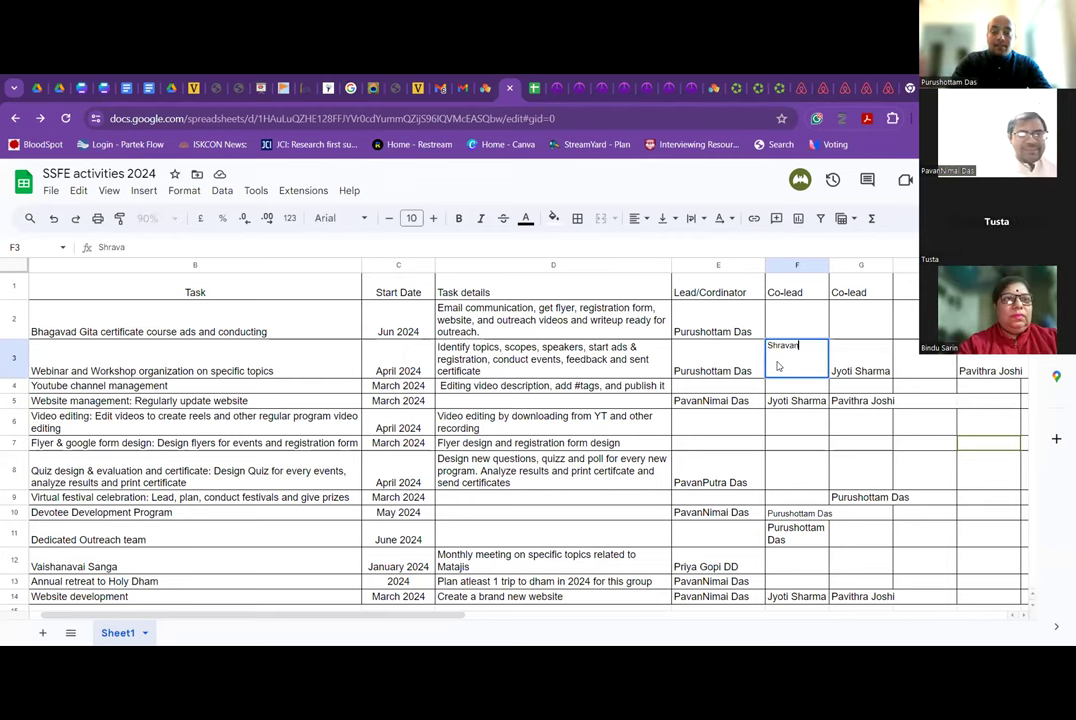
key("Tab")
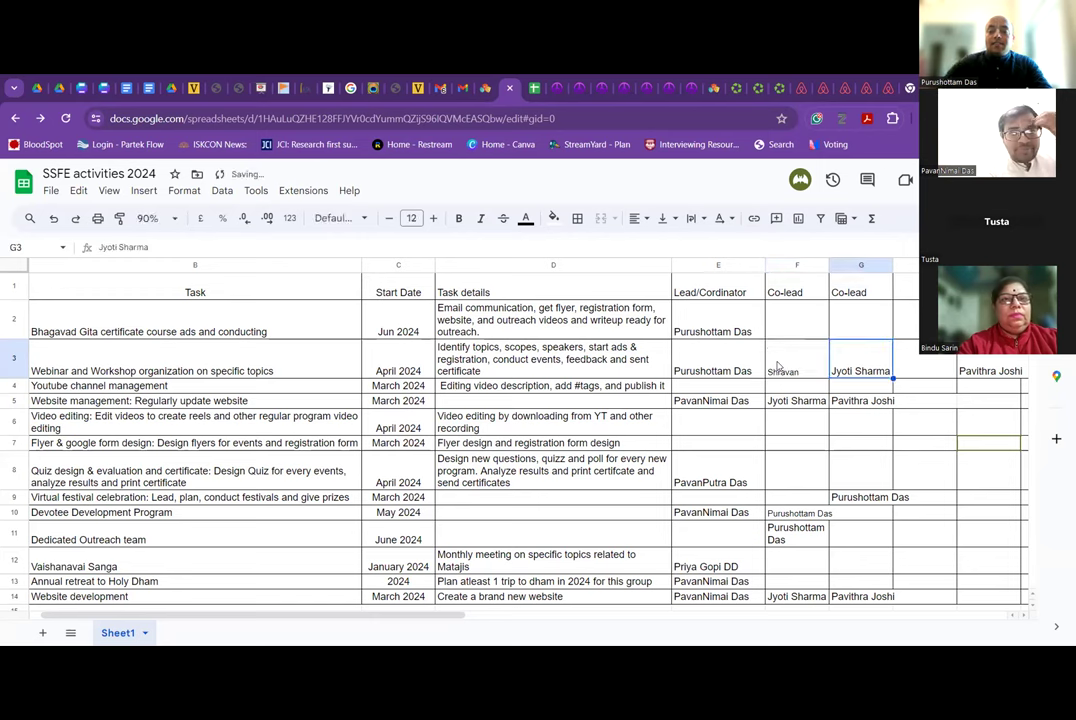
key("Left")
key("Left")
key("Right")
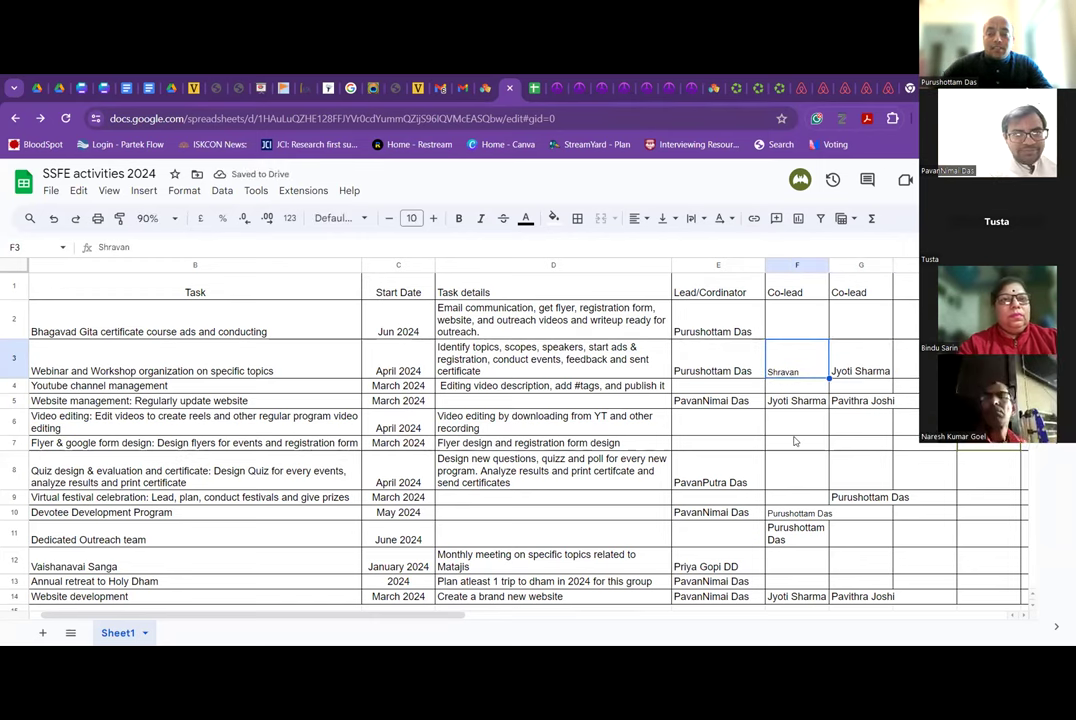
Enter a participant's full name as co-lead in F12 for the Vaishanavai Sanga task.
scroll(795, 441, "down", 1)
scroll(795, 441, "down", 2)
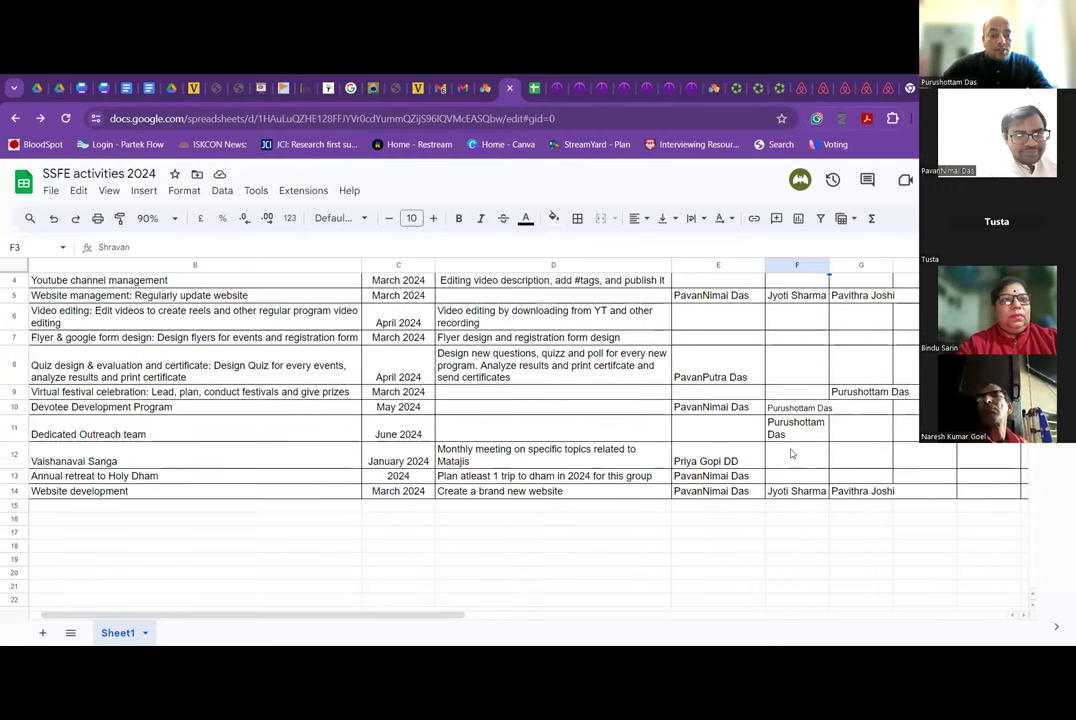
left_click(790, 453)
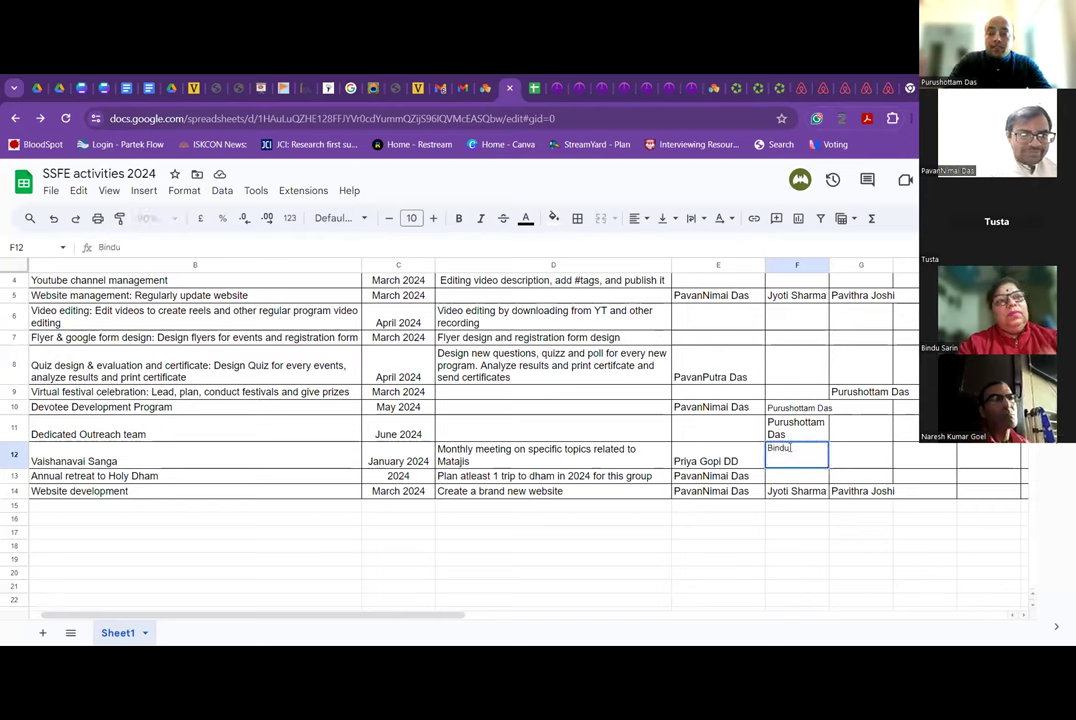
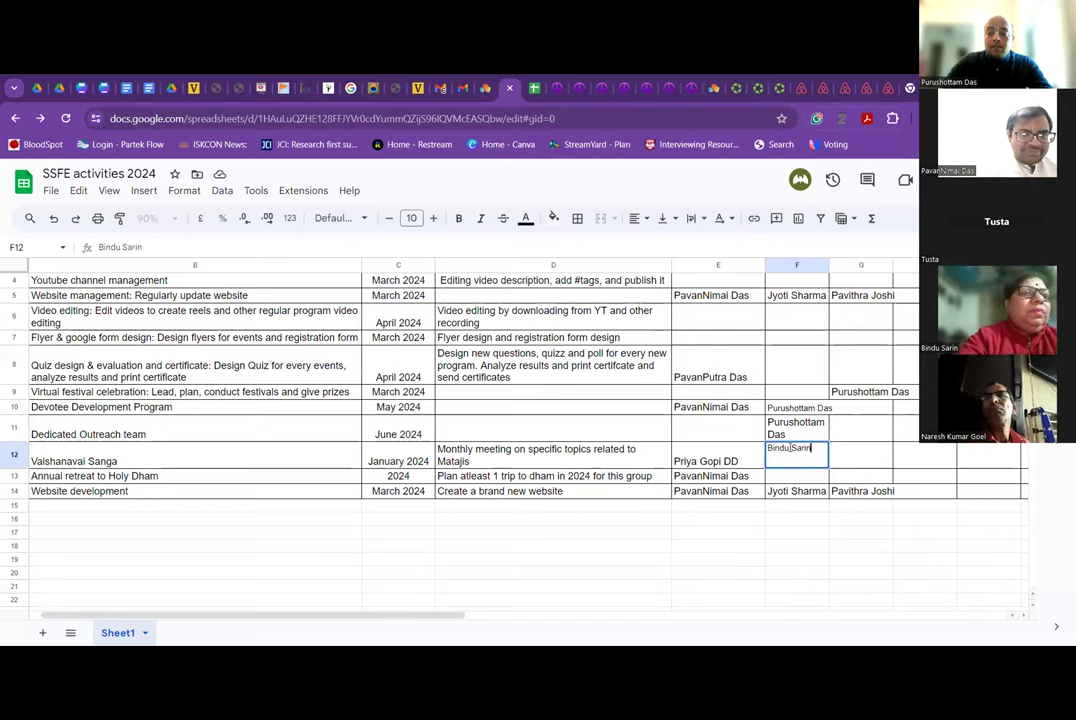
left_click(836, 466)
left_click(824, 464)
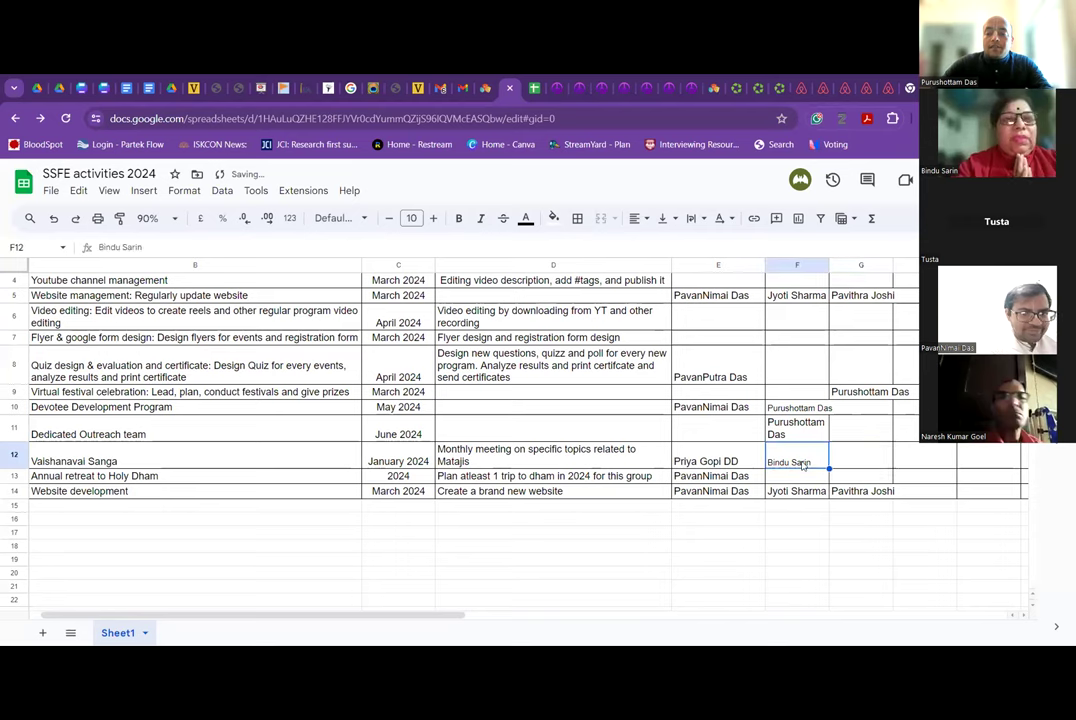
left_click(747, 457)
left_click(784, 459)
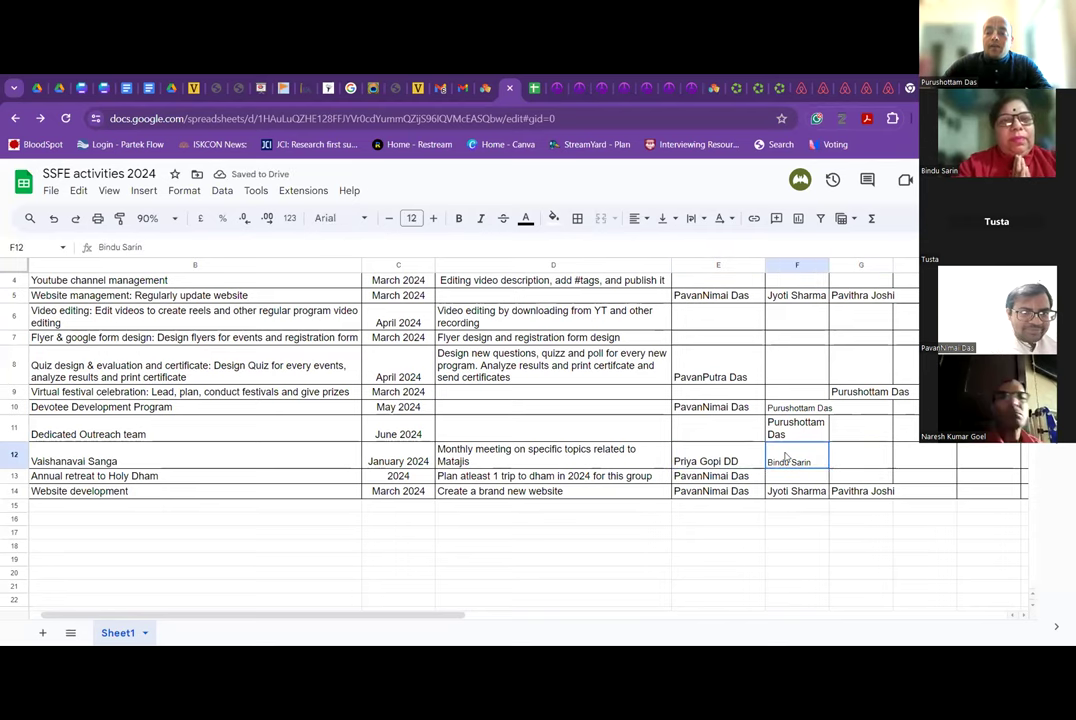
scroll(793, 400, "up", 1)
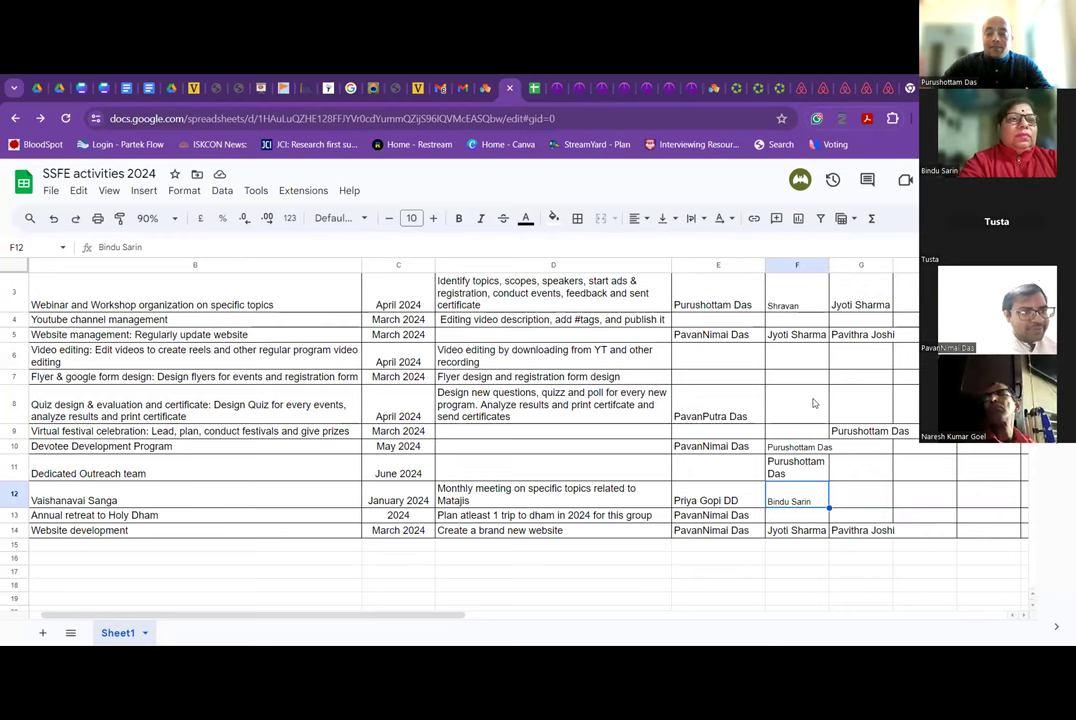
left_click(782, 380)
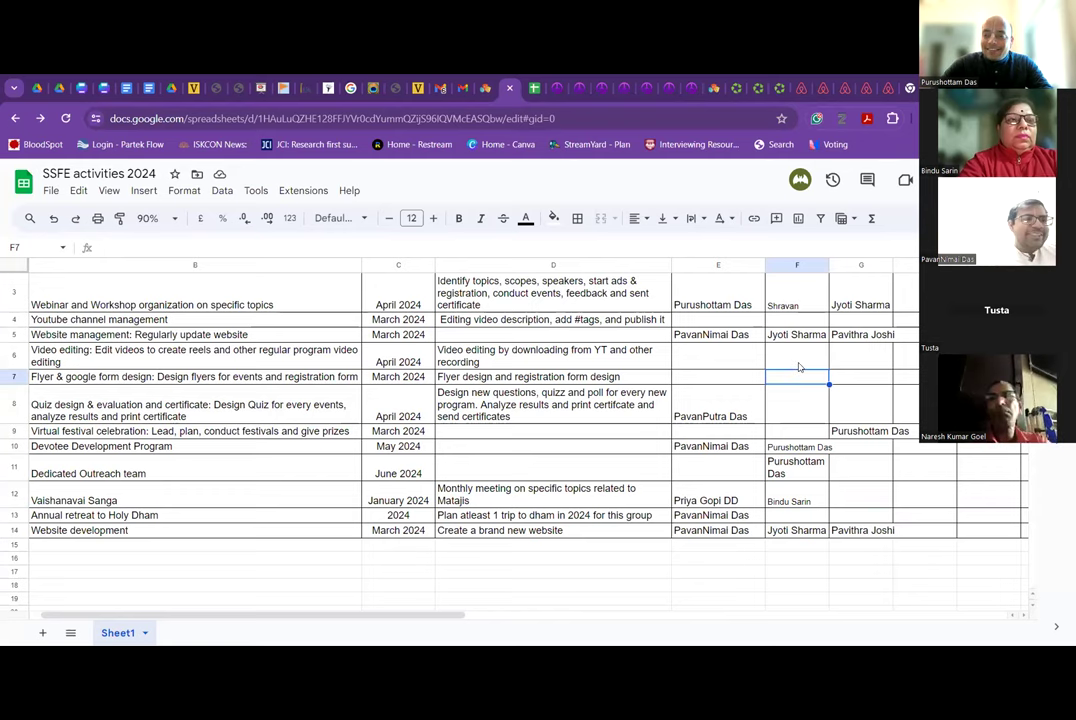
scroll(795, 365, "right", 3)
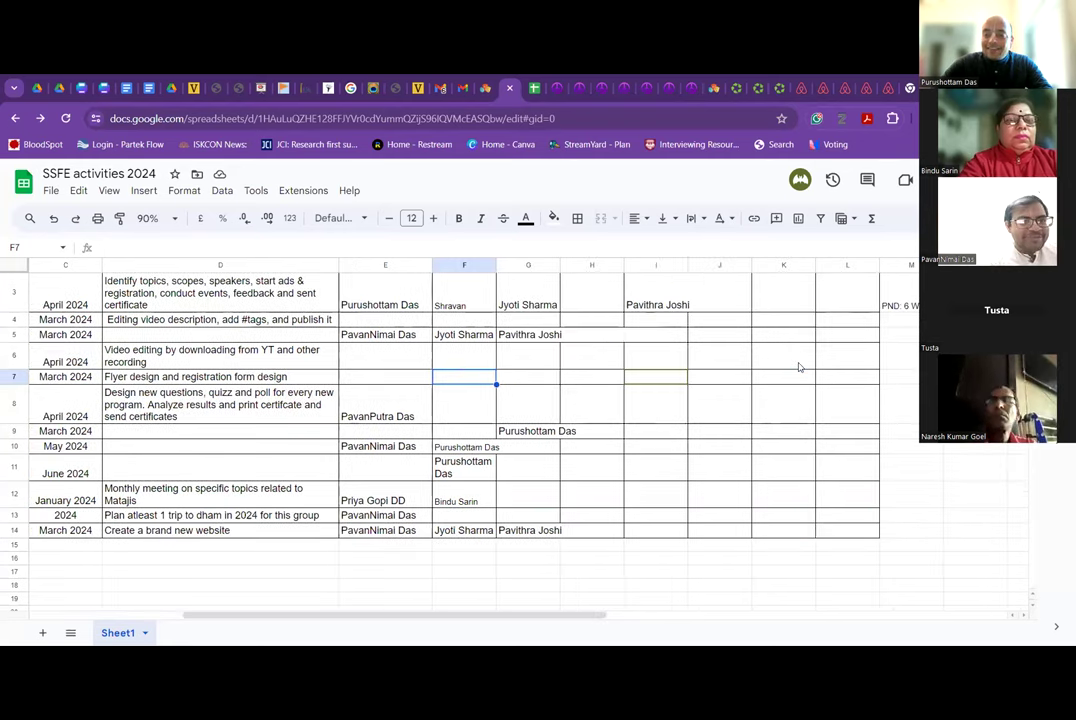
scroll(735, 394, "left", 3)
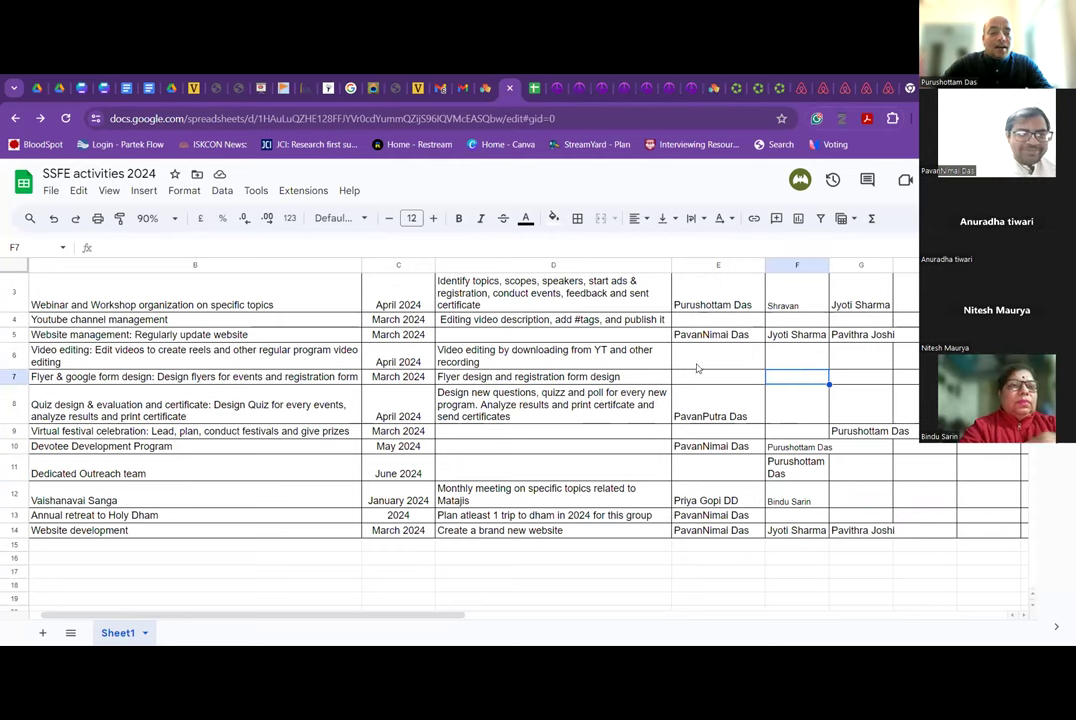
left_click(696, 366)
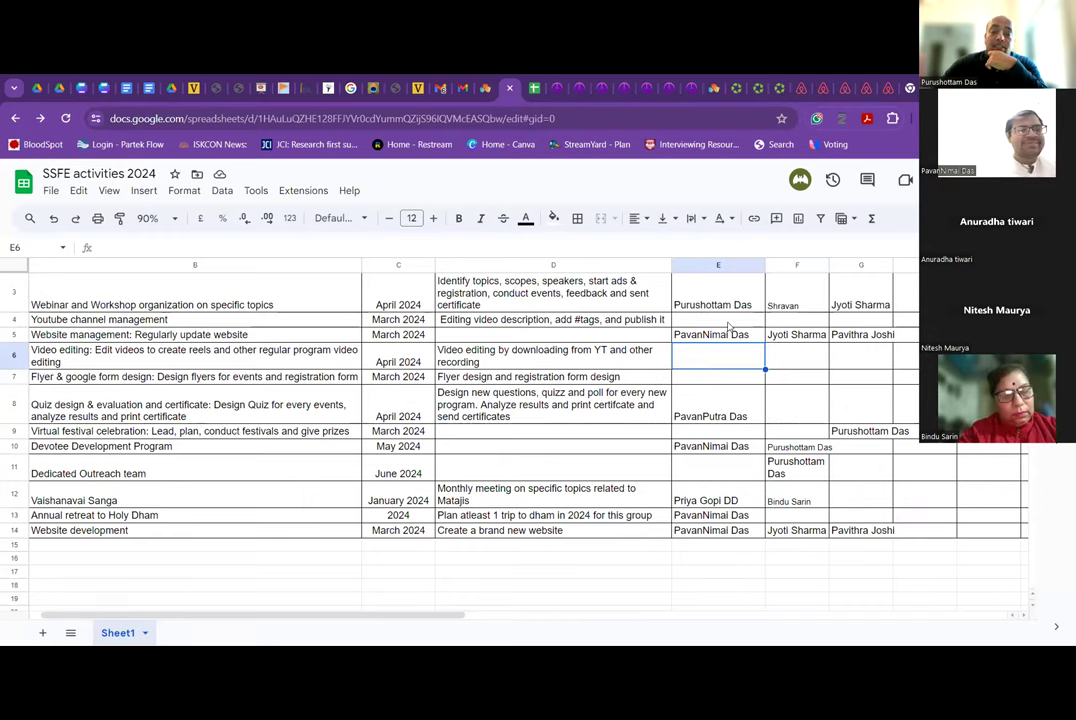
left_click(722, 320)
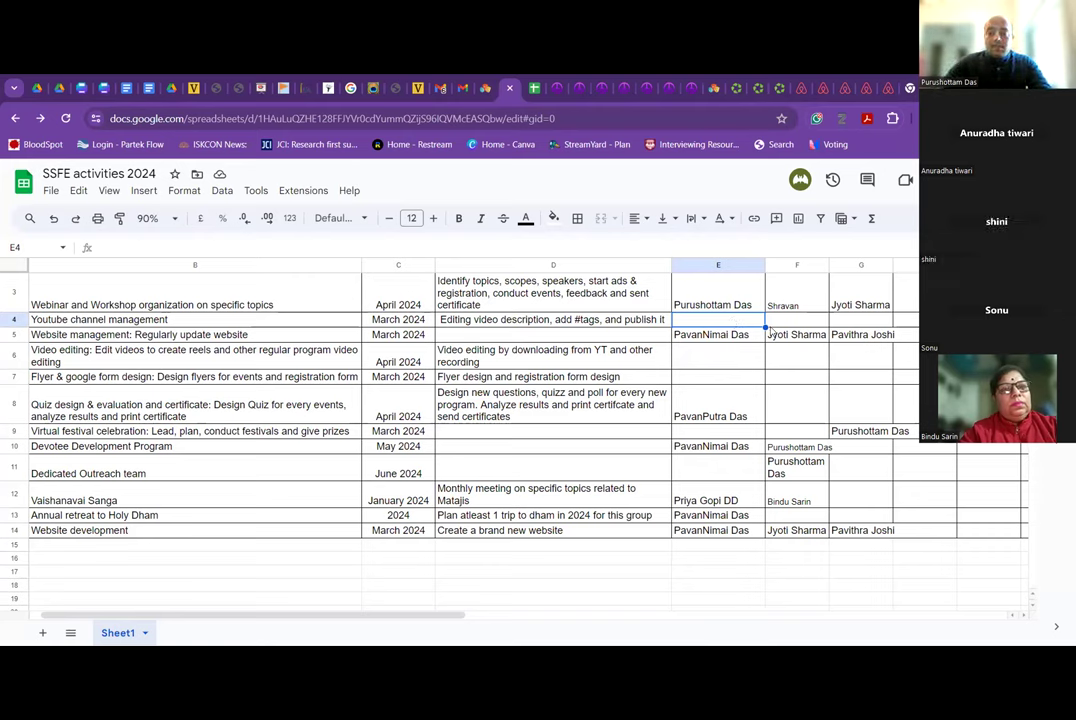
Enter the Youtube channel management lead's name in E4 and review it.
type("Shini")
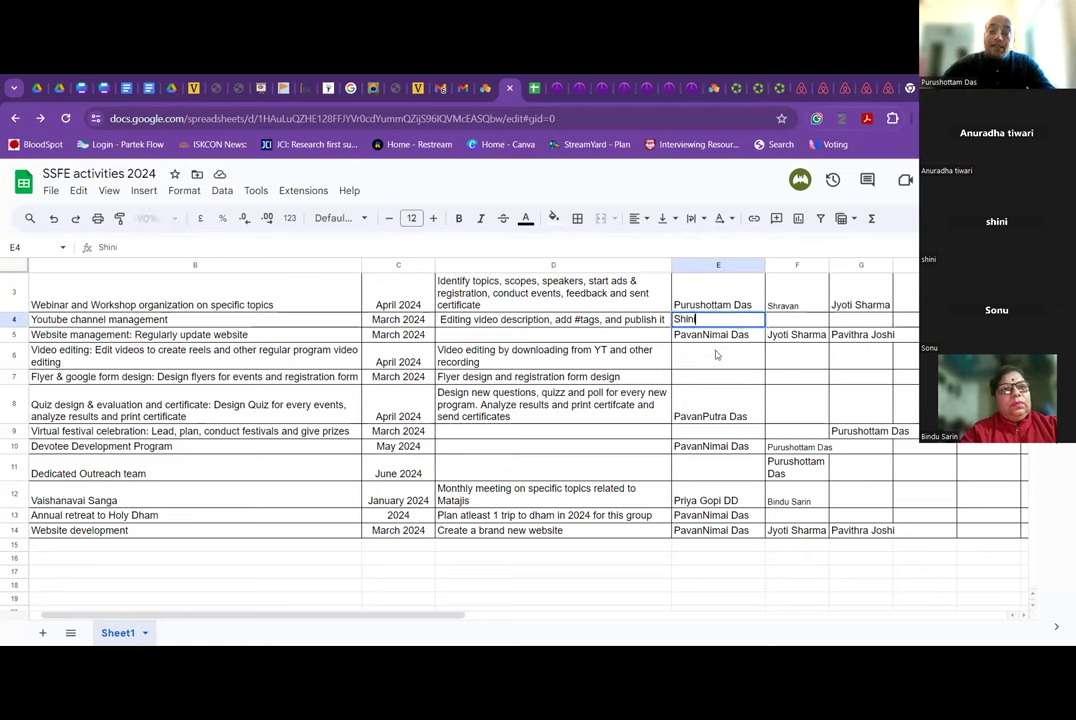
key("Return")
key("Down")
left_click(702, 320)
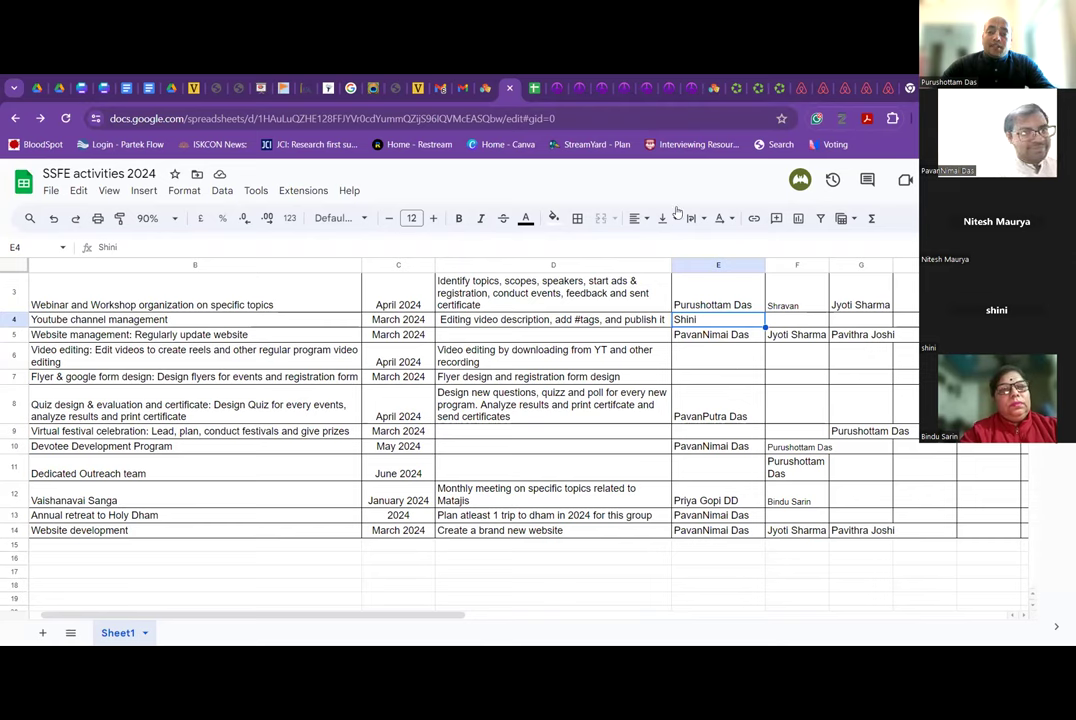
left_click(715, 360)
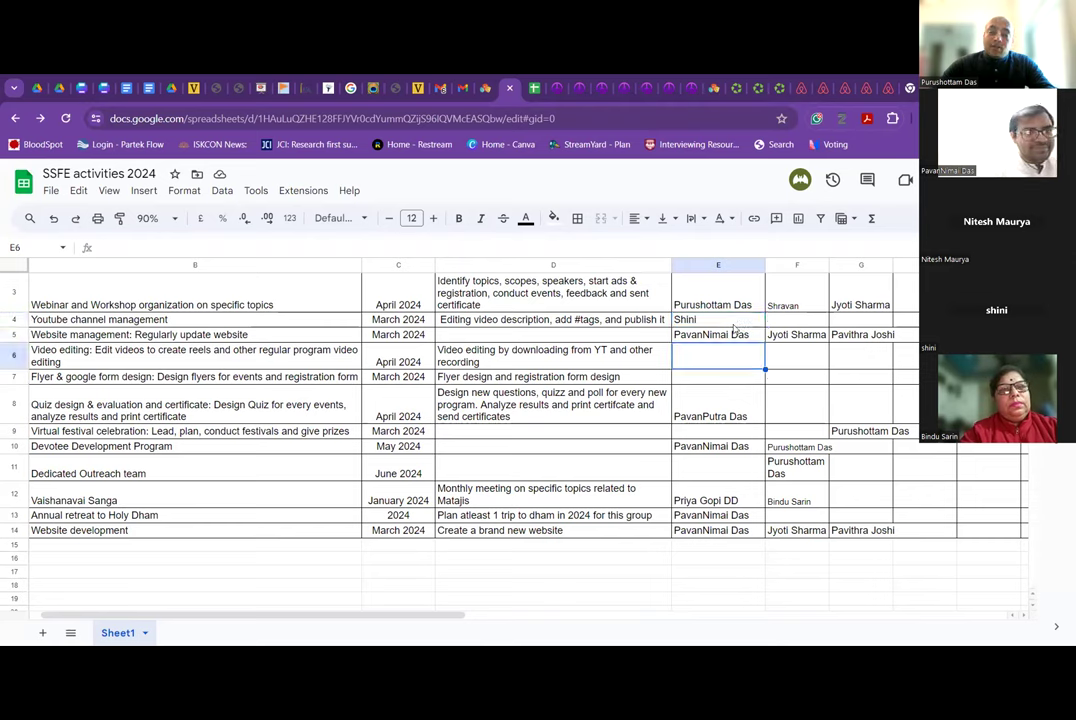
left_click(734, 324)
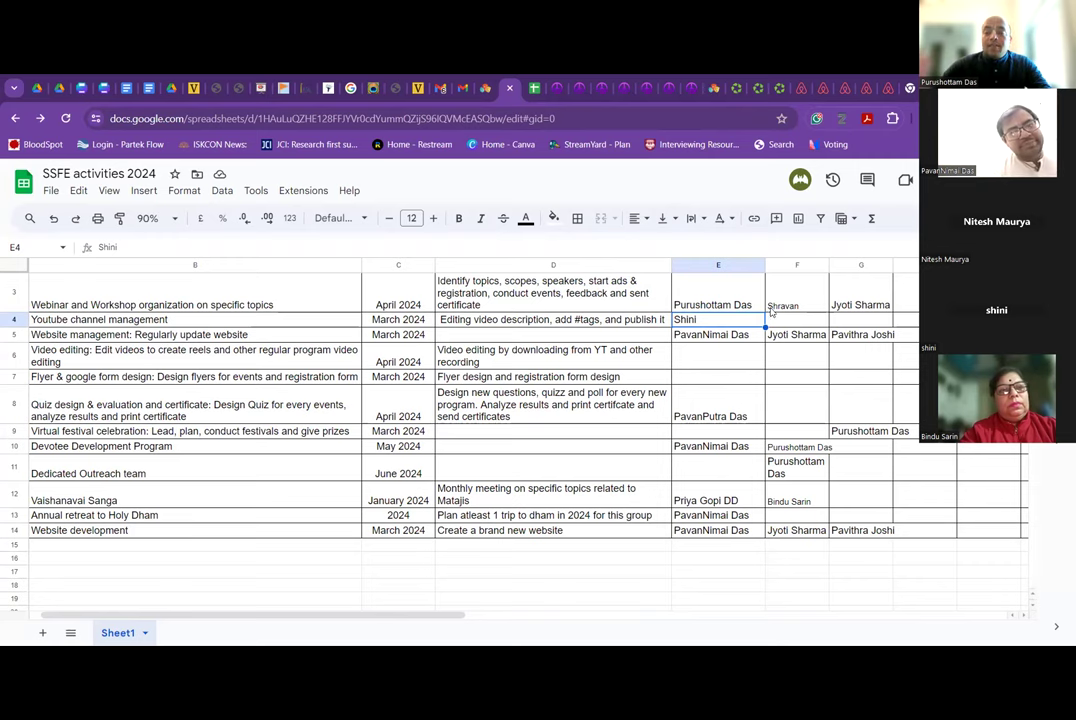
left_click(781, 323)
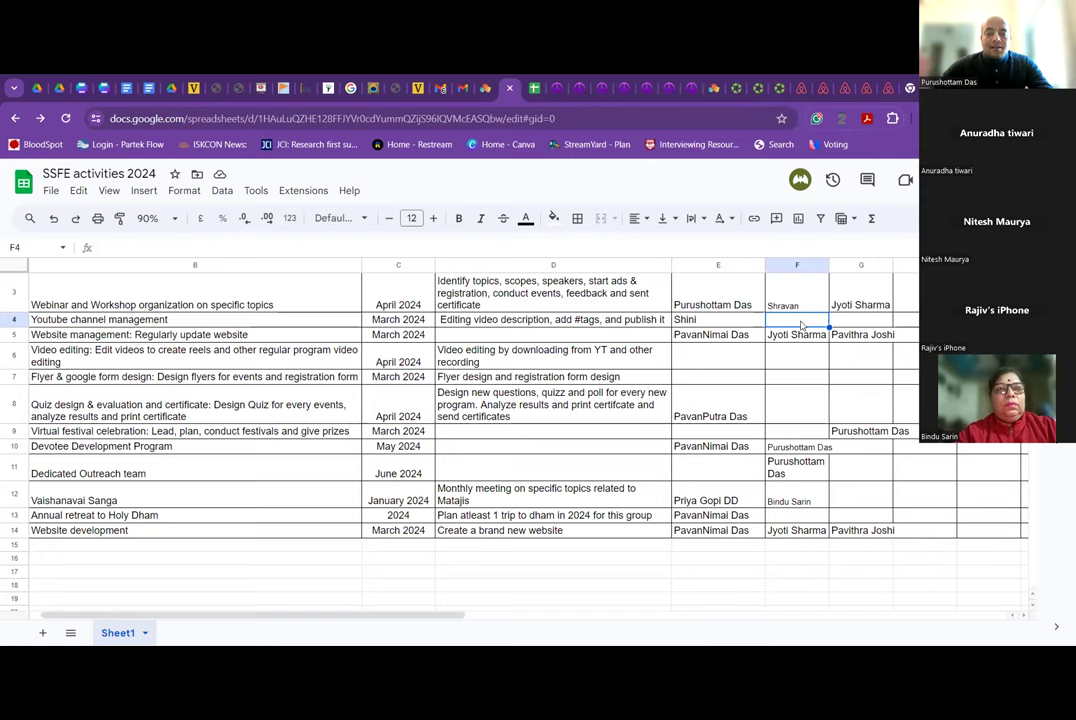
Type the new member's name in F6 and copy it.
left_click(800, 356)
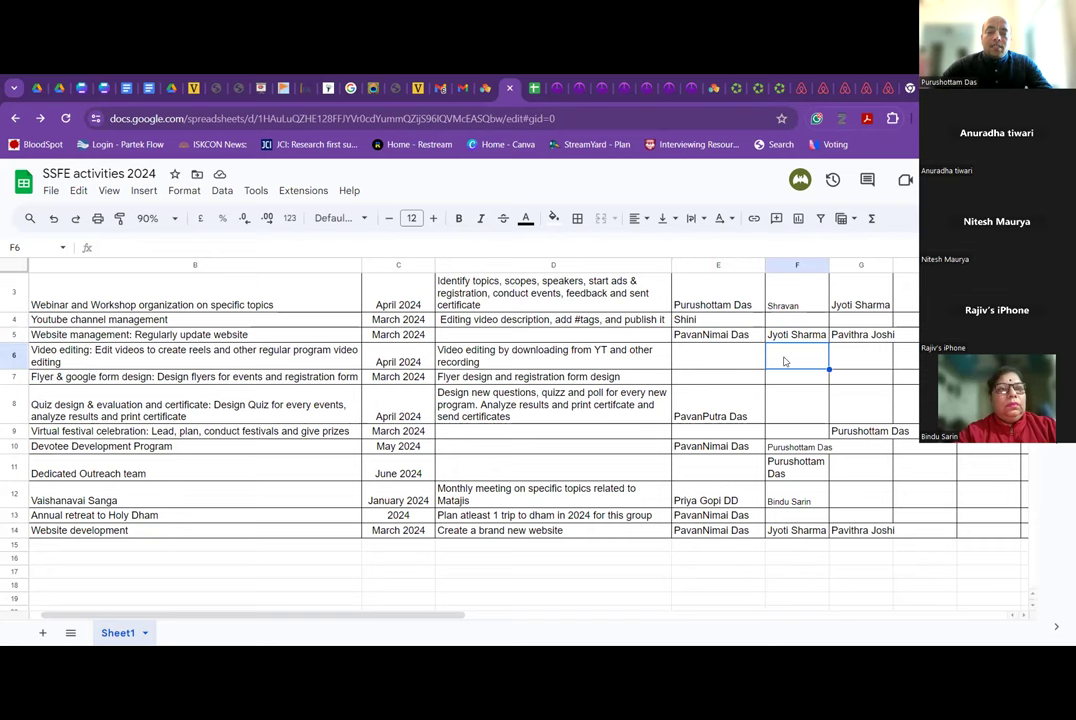
type("Rajiv")
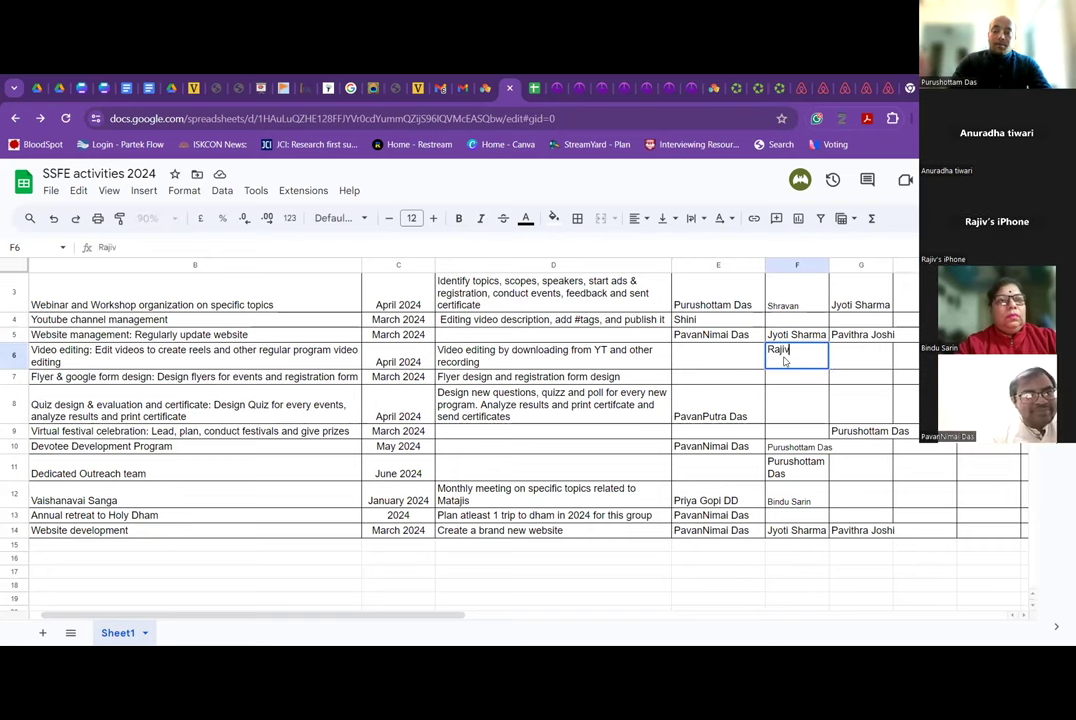
left_click(737, 377)
left_click(788, 360)
key("ctrl+c")
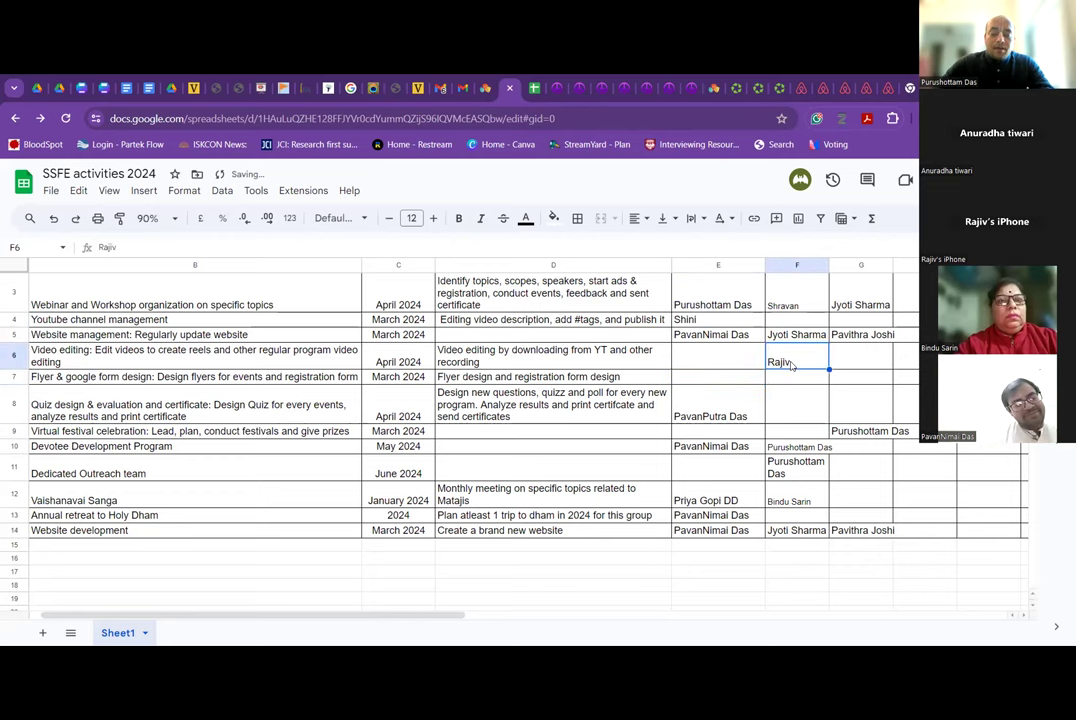
Paste the name as Youtube co-lead in F4 and Video editing lead in E6, then clear F6.
left_click(790, 320)
key("ctrl+v")
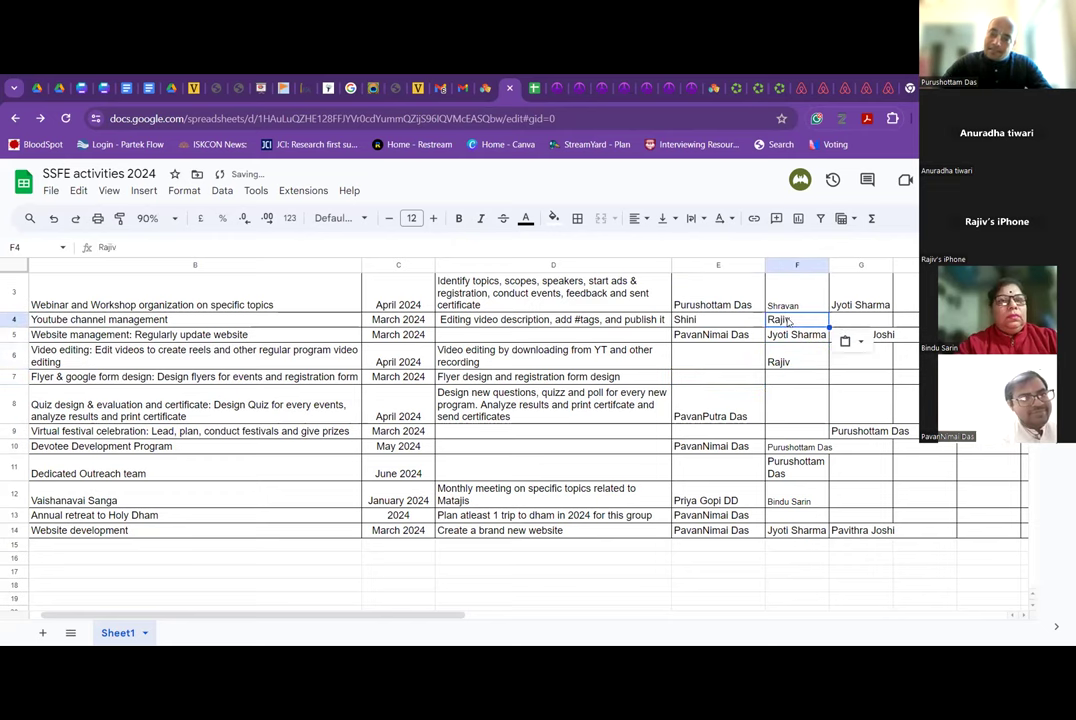
left_click(731, 362)
key("ctrl+v")
left_click(779, 365)
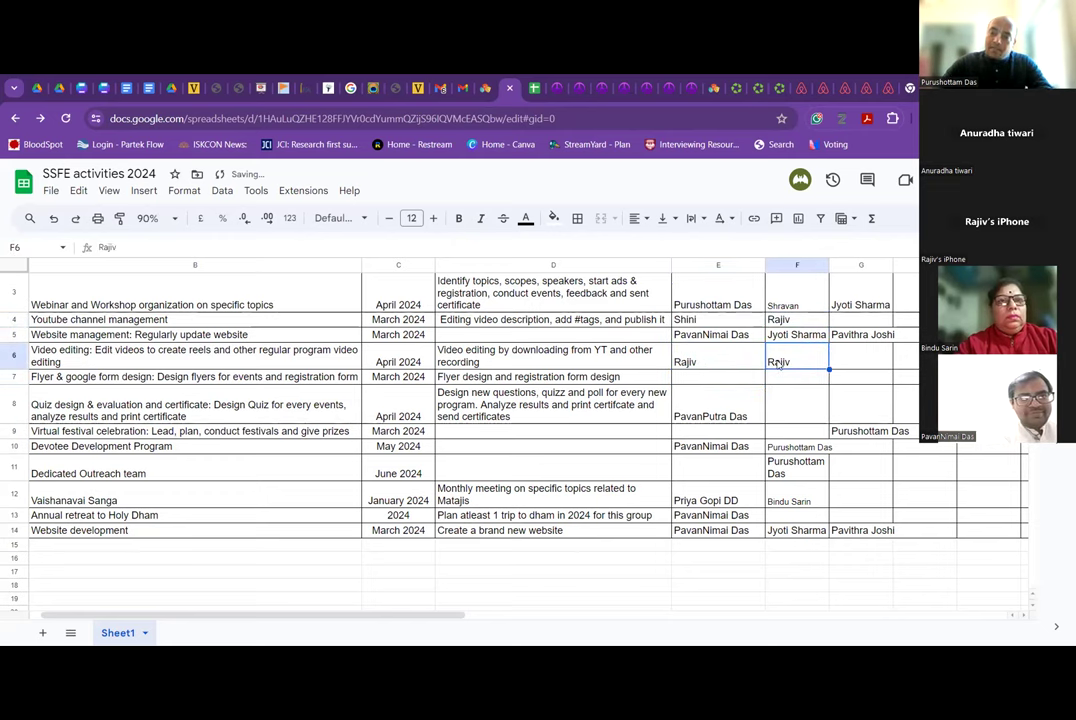
key("Delete")
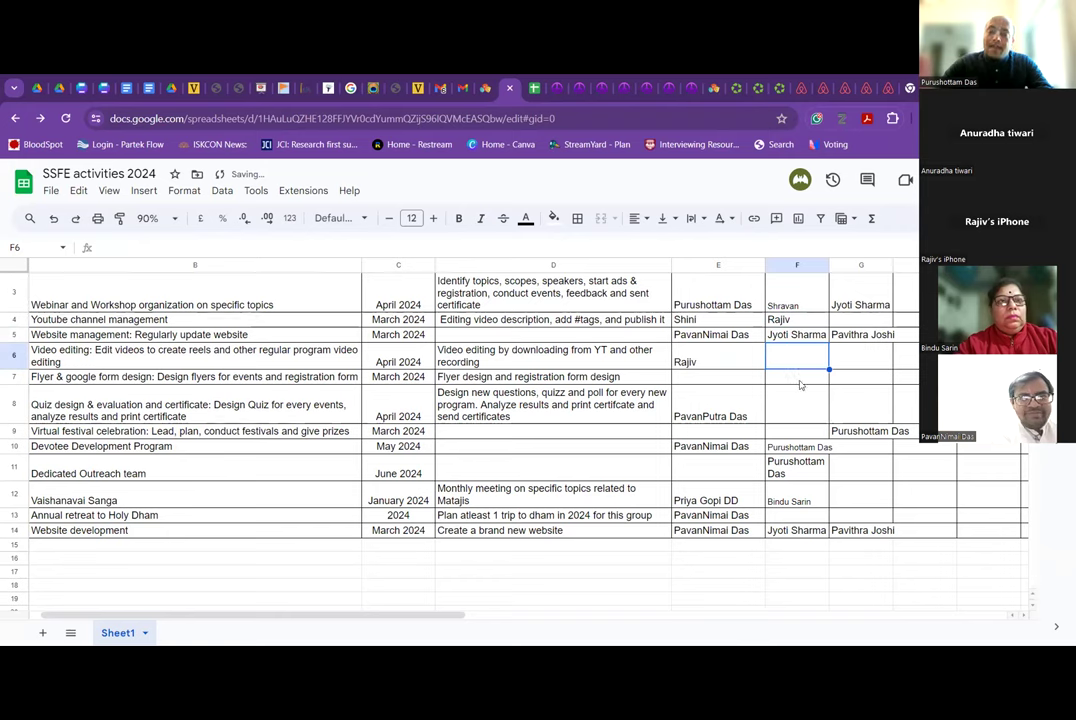
left_click(799, 384)
left_click(772, 366)
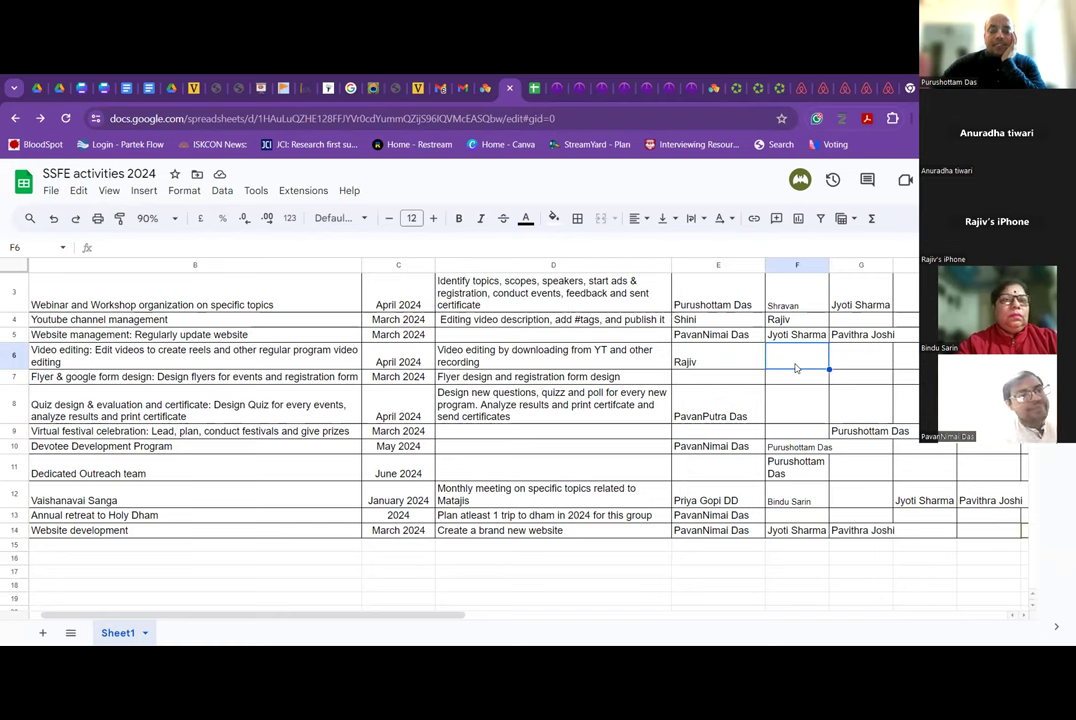
Add the surname to the Video editing lead in E6, check it against E4, and copy it.
double_click(738, 362)
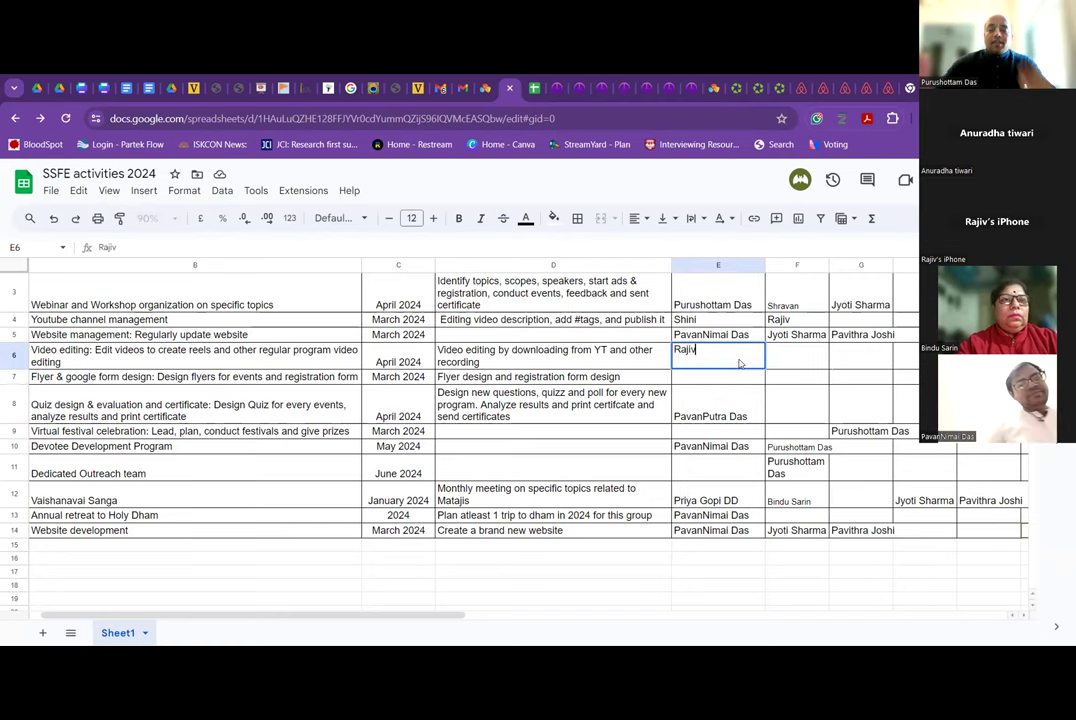
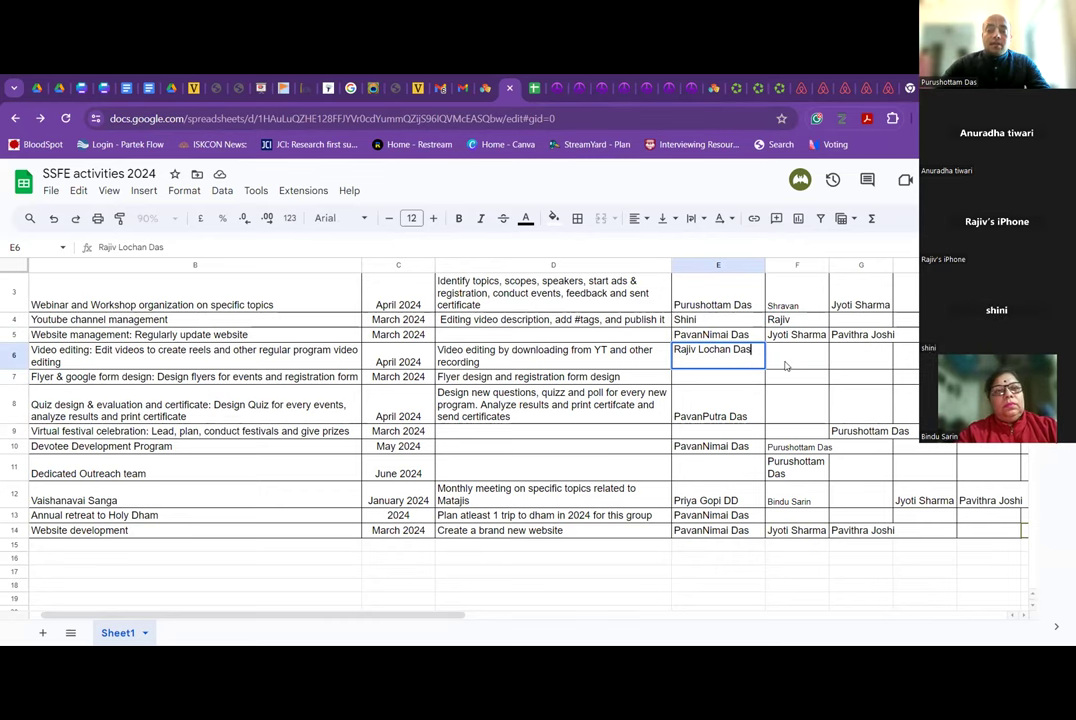
left_click(788, 366)
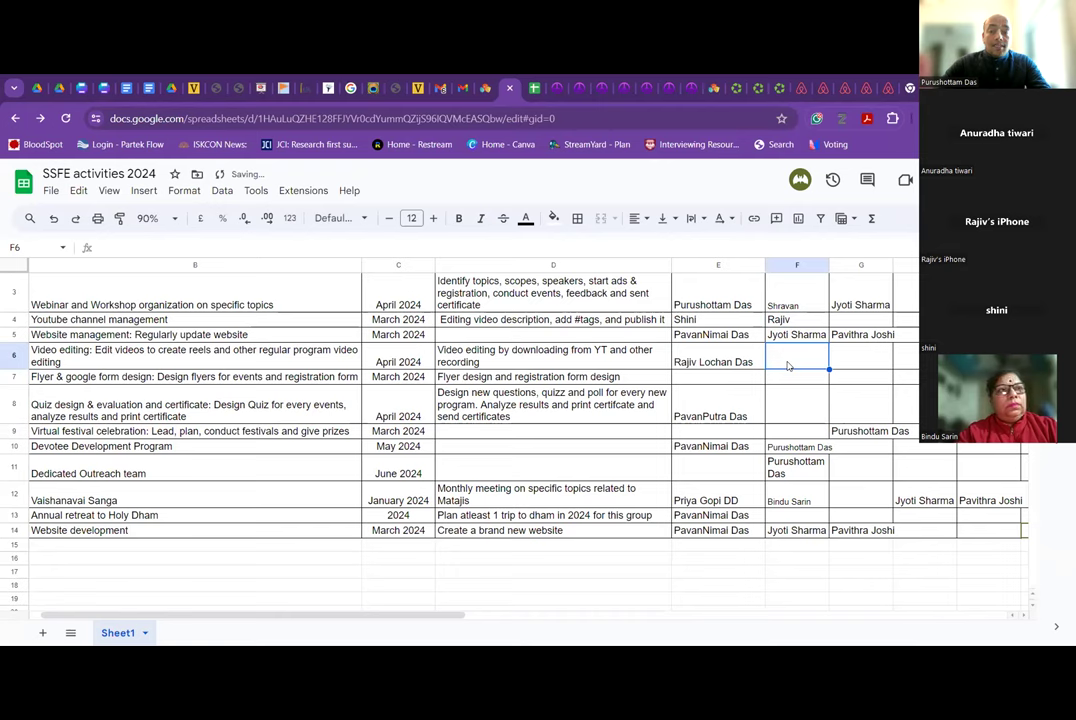
key("Left")
left_click(721, 322)
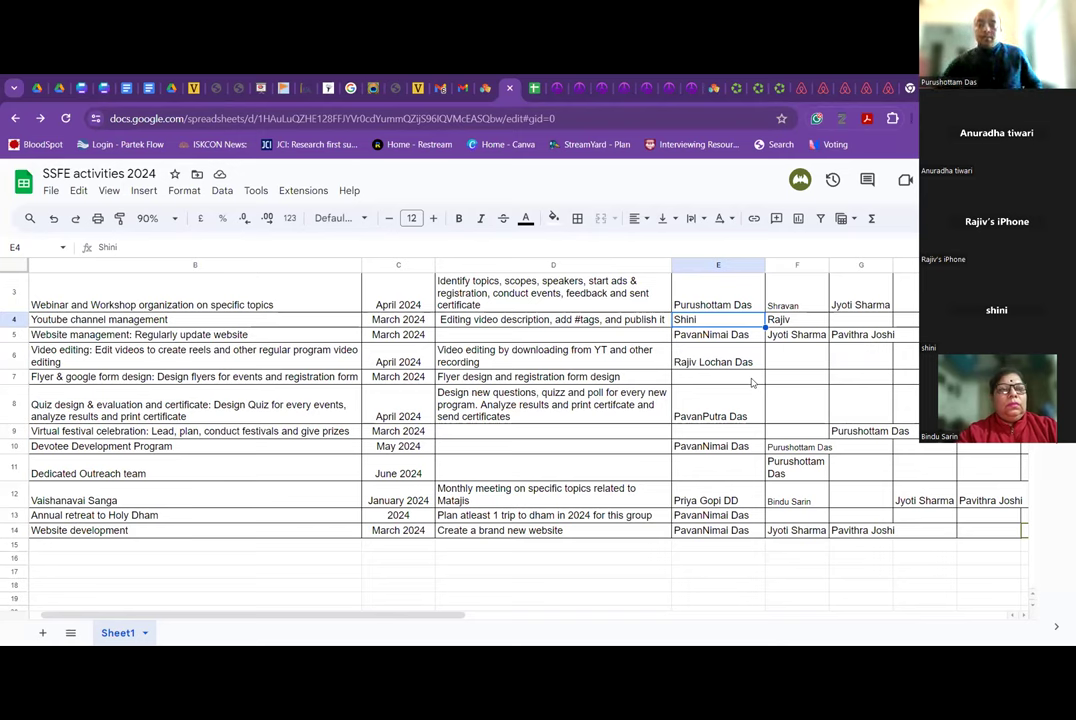
left_click(739, 367)
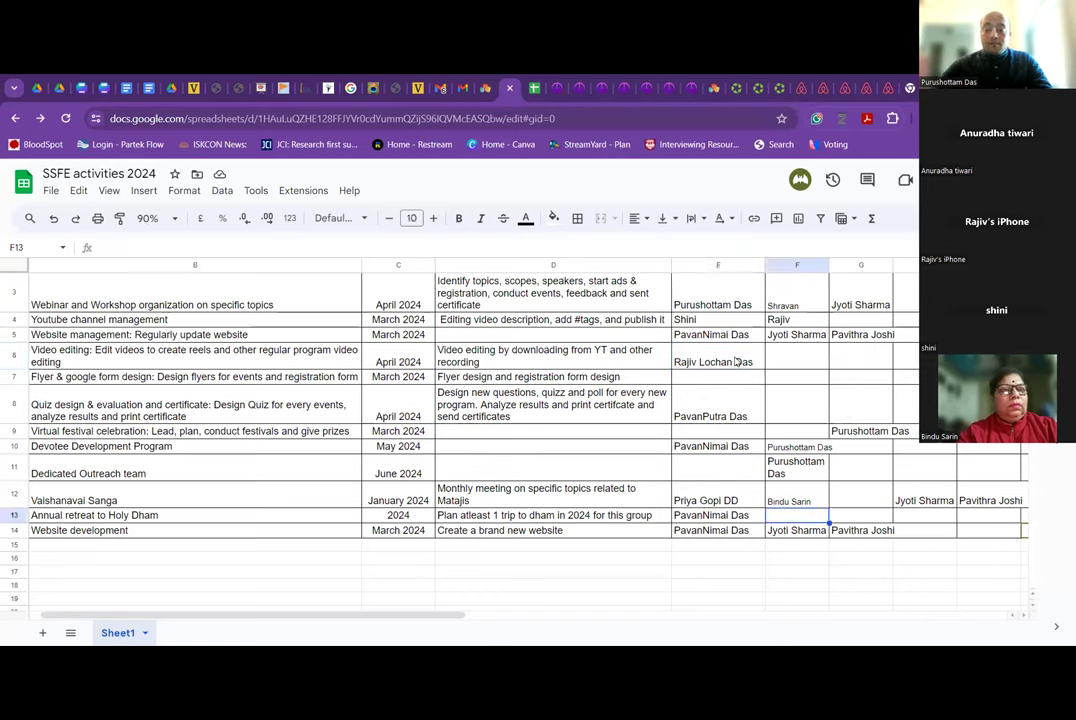
key("ctrl+c")
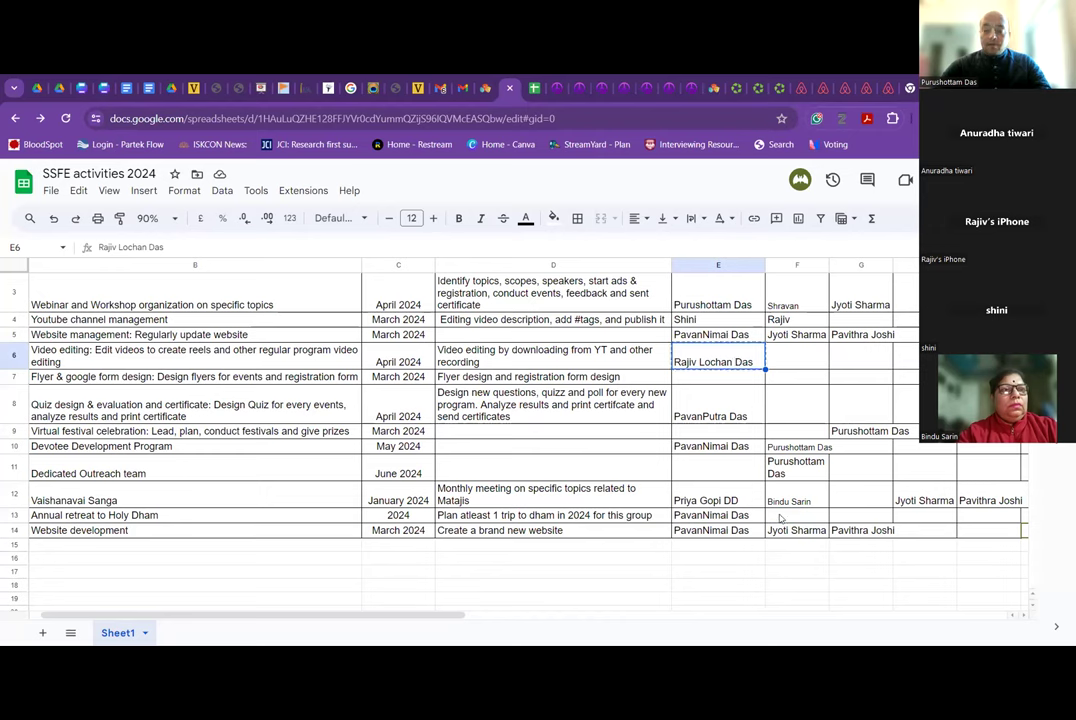
Paste the Video editing lead's full name into the Annual retreat co-lead cell F13.
left_click(783, 515)
key("ctrl+v")
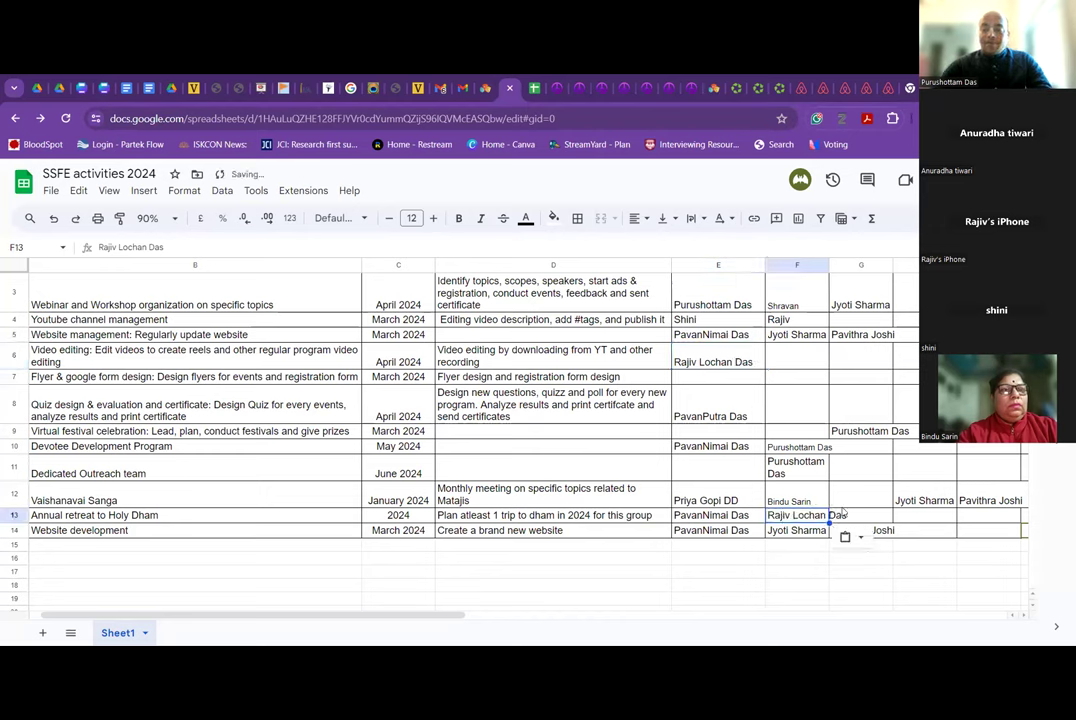
key("Right")
left_click(807, 517)
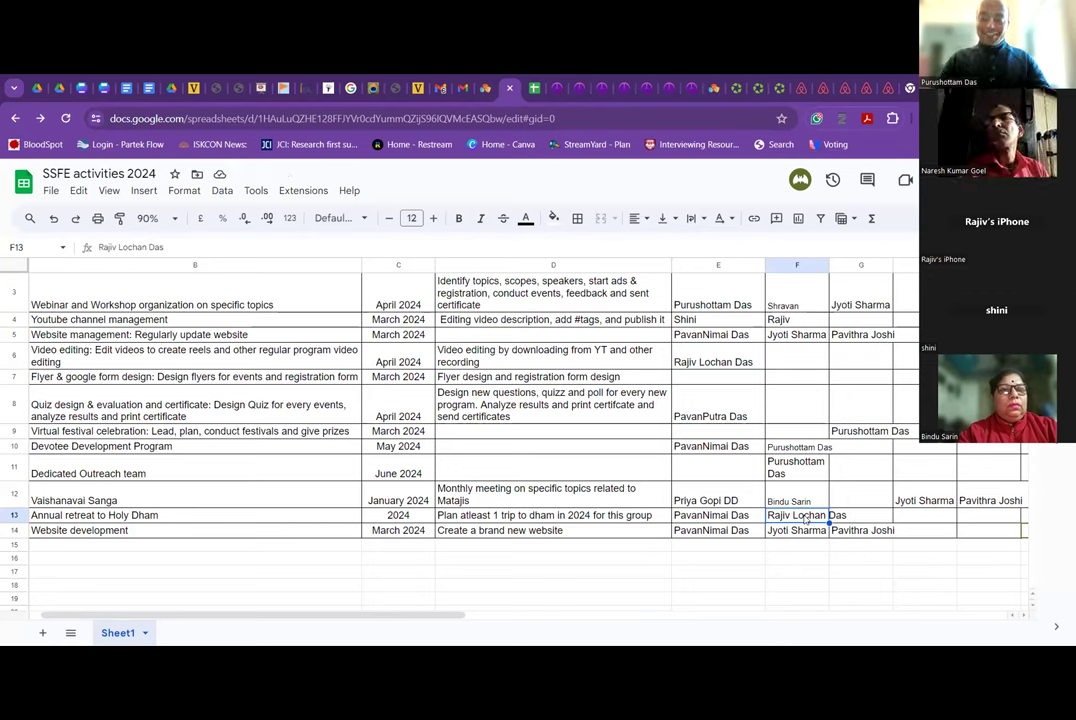
left_click(851, 517)
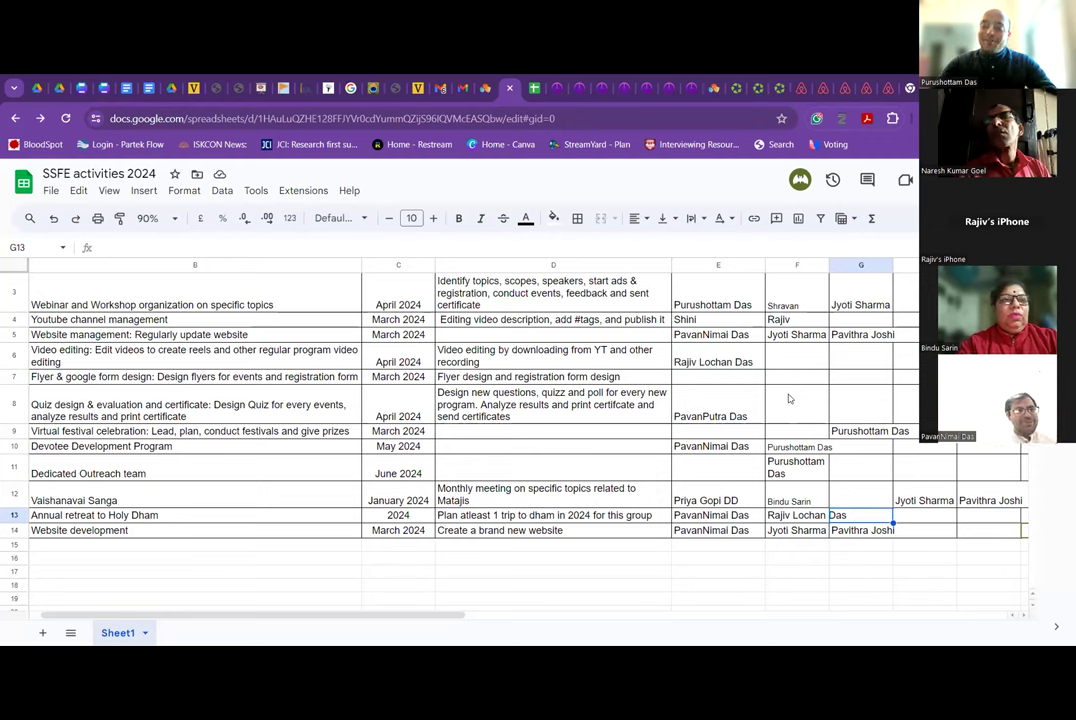
Copy E6 again and paste it into F4, replacing the Youtube co-lead's first name.
left_click(743, 362)
key("ctrl+c")
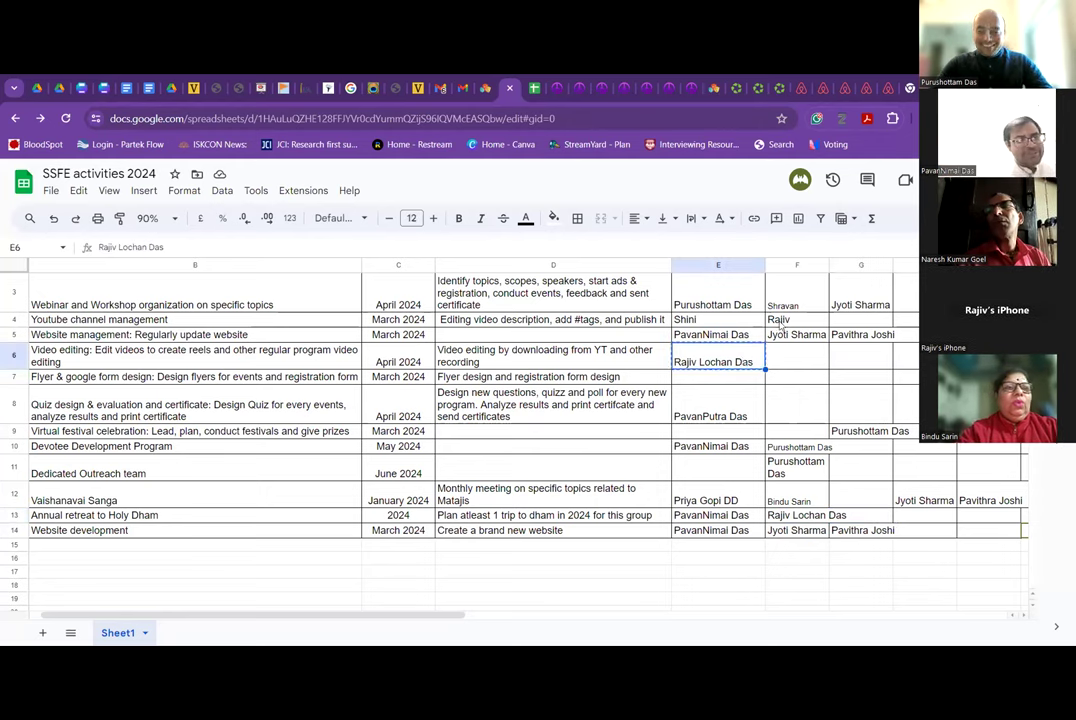
left_click(797, 319)
key("ctrl+v")
key("Left")
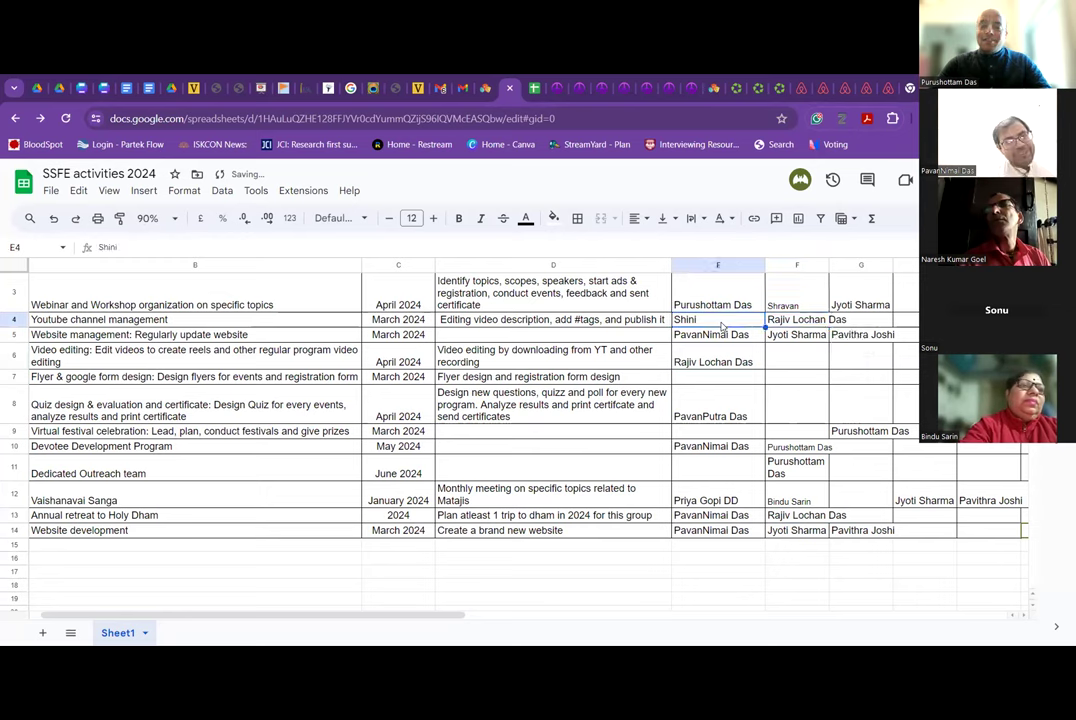
left_click(781, 366)
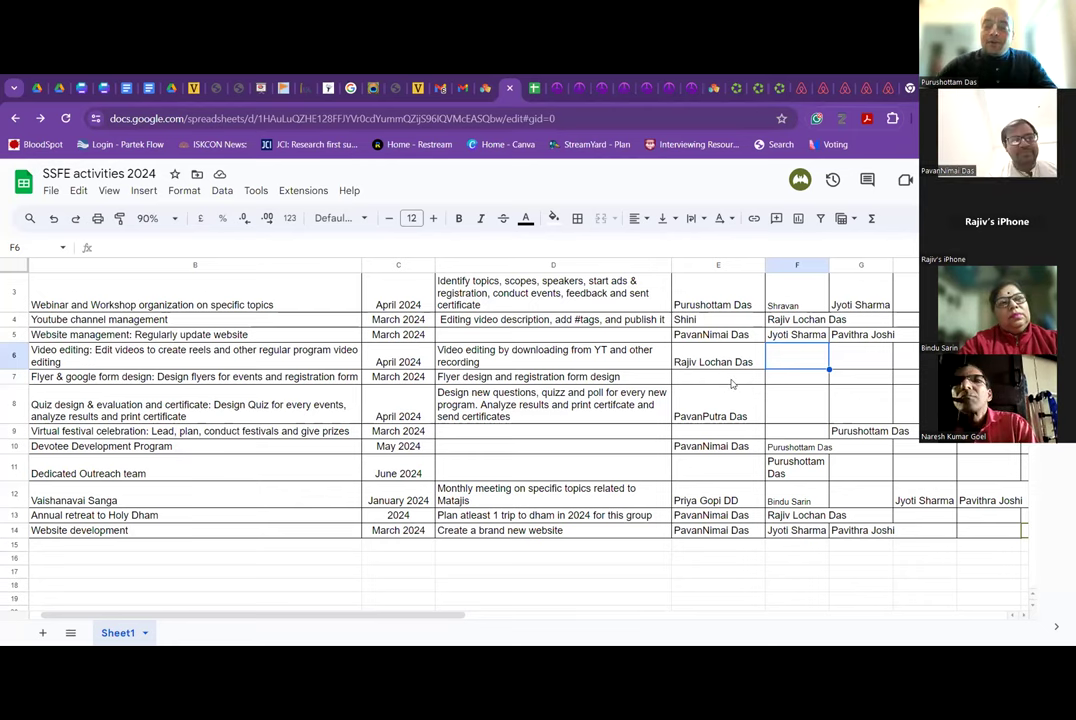
left_click(742, 381)
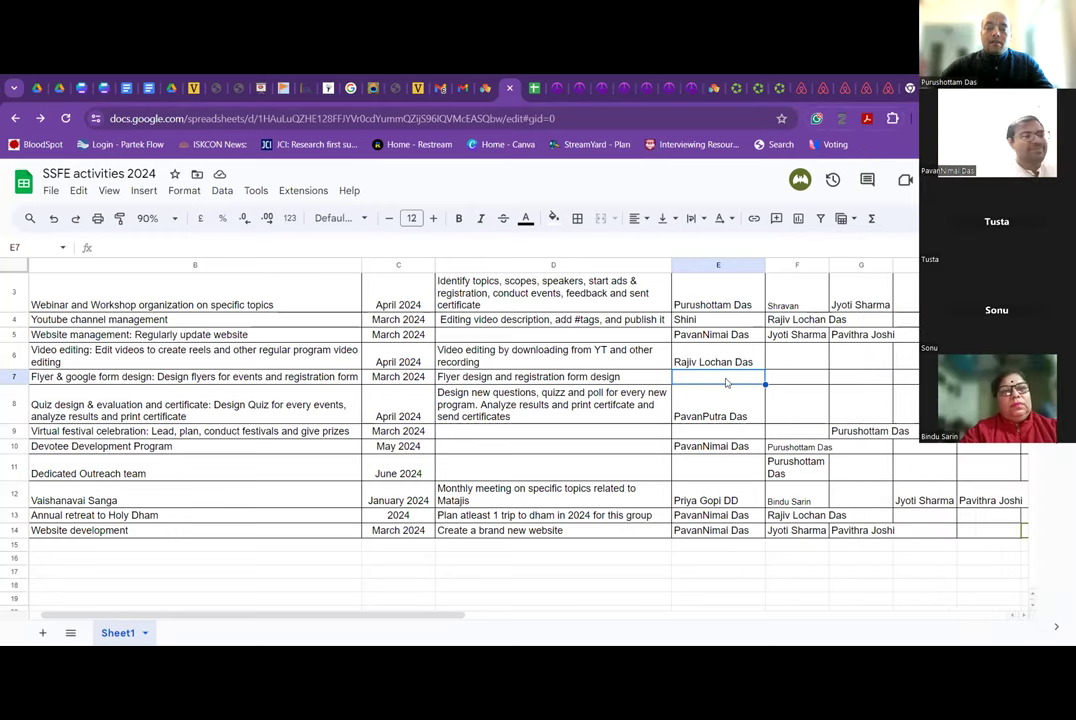
Enter the Flyer & google form design co-lead in F7 and lead in E7.
left_click(778, 378)
type("Shini")
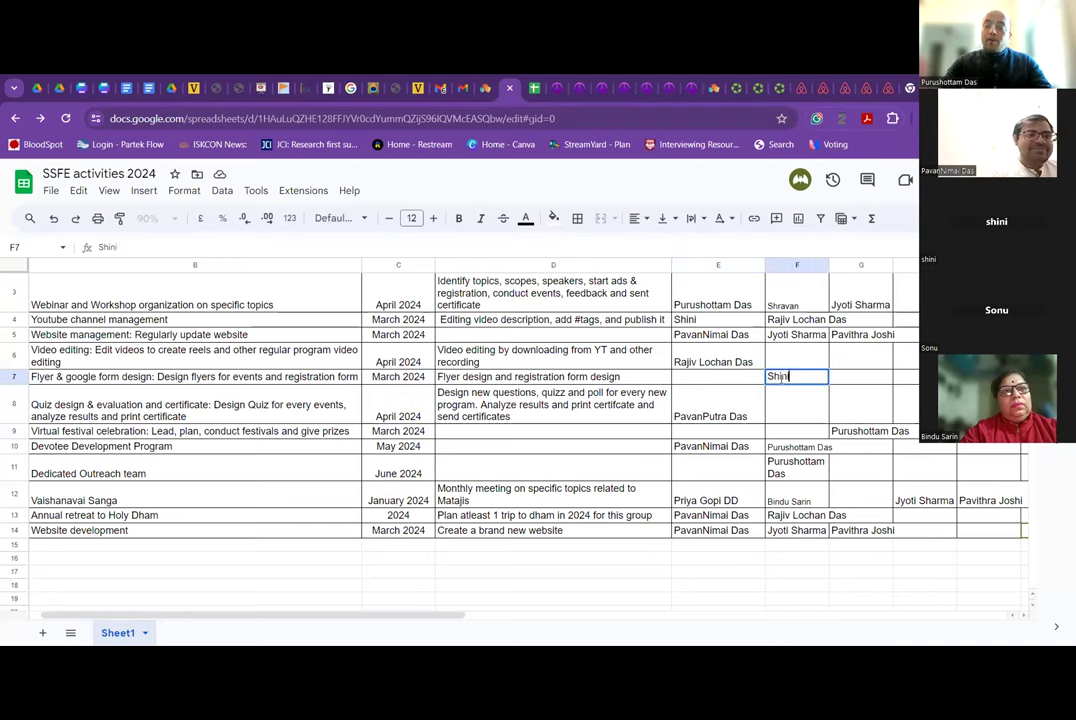
left_click(721, 384)
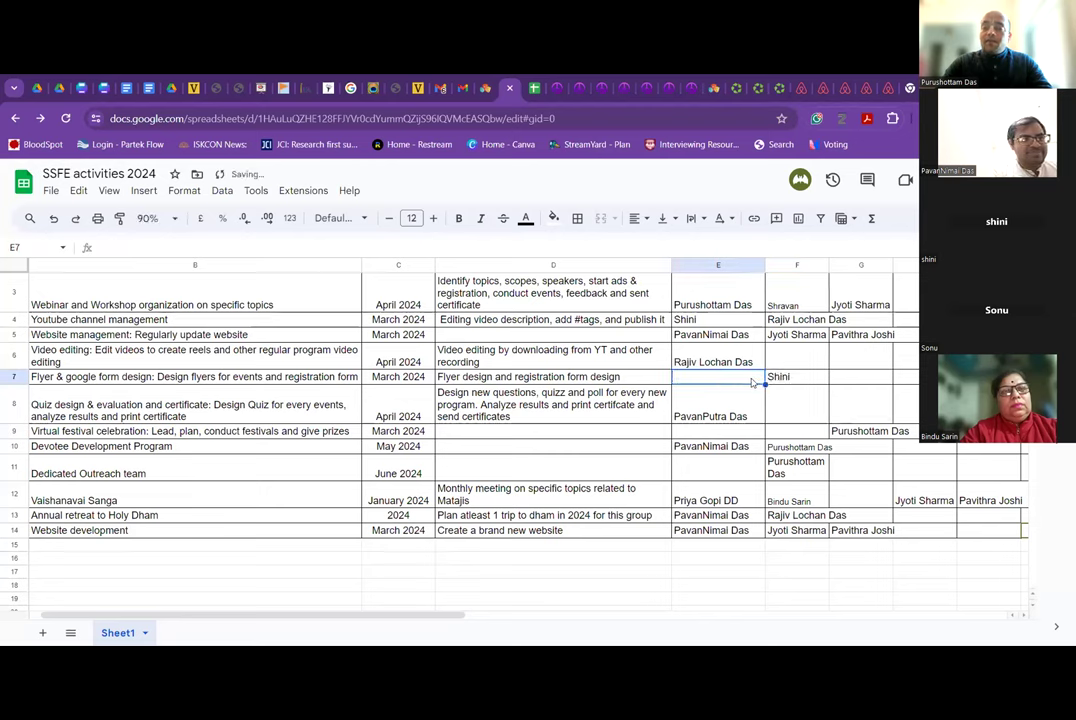
key("Right")
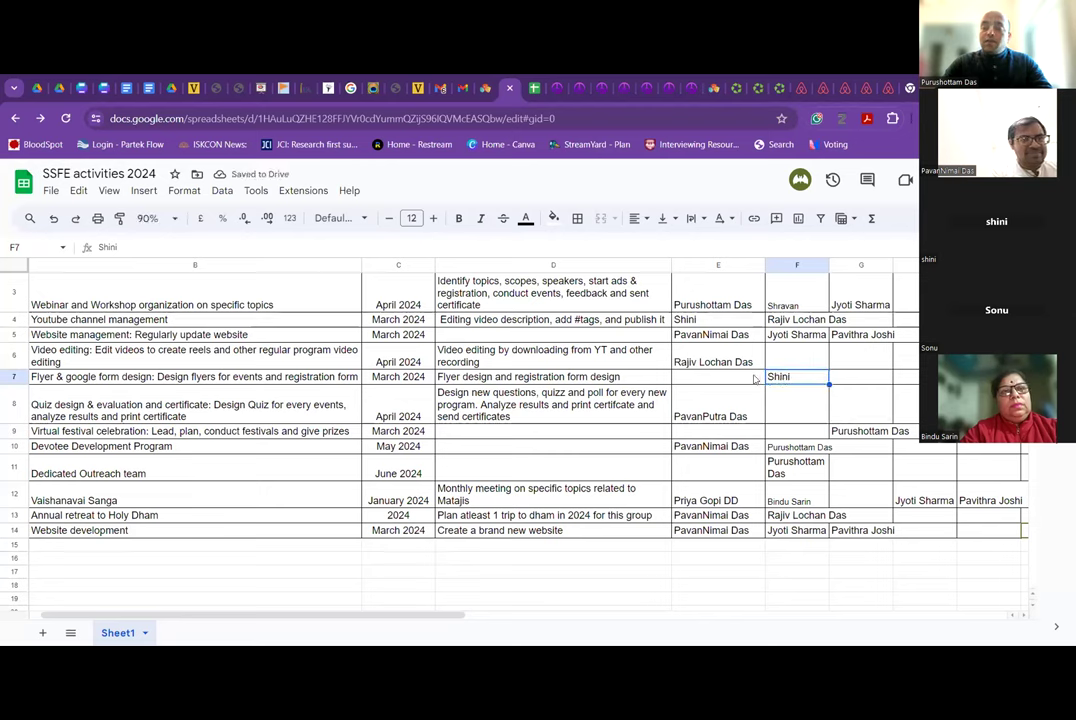
left_click(754, 378)
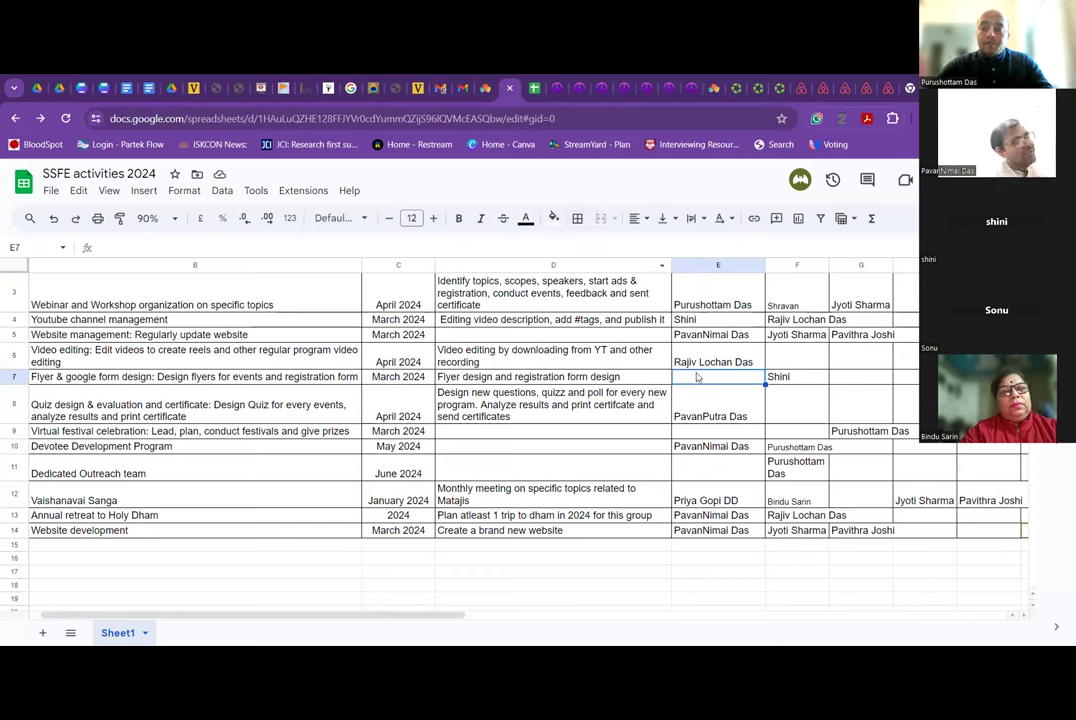
type("MalaMataji")
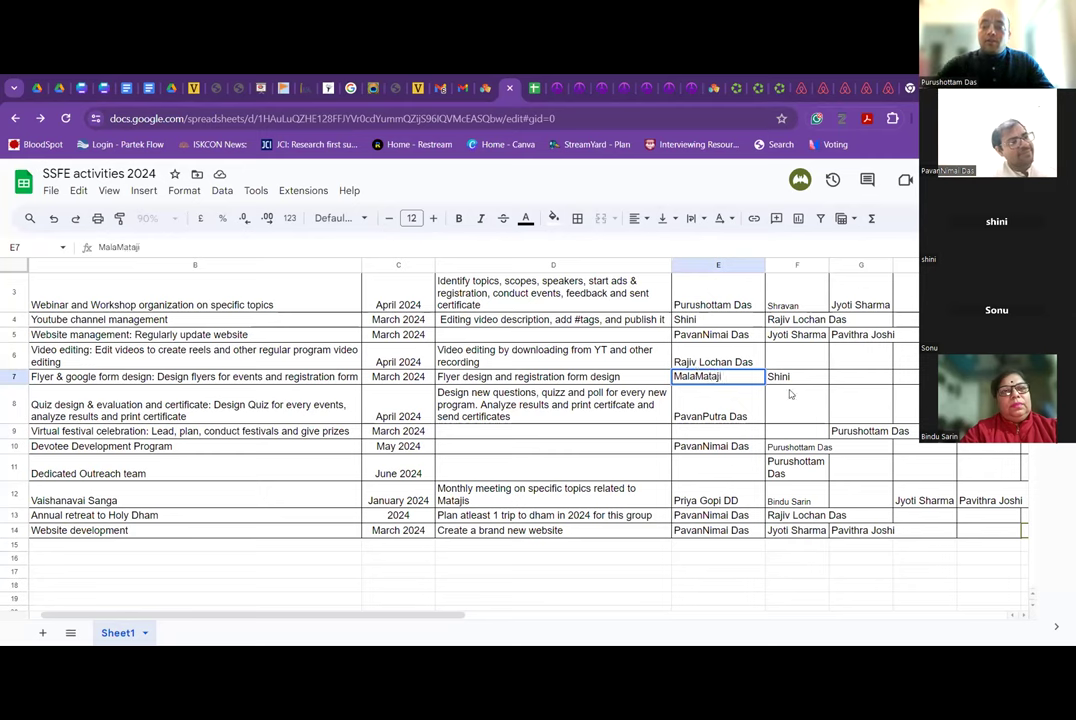
key("Tab")
Copy the Webinar lead's name from E3 into the Flyer supporter cell G7.
left_click(857, 380)
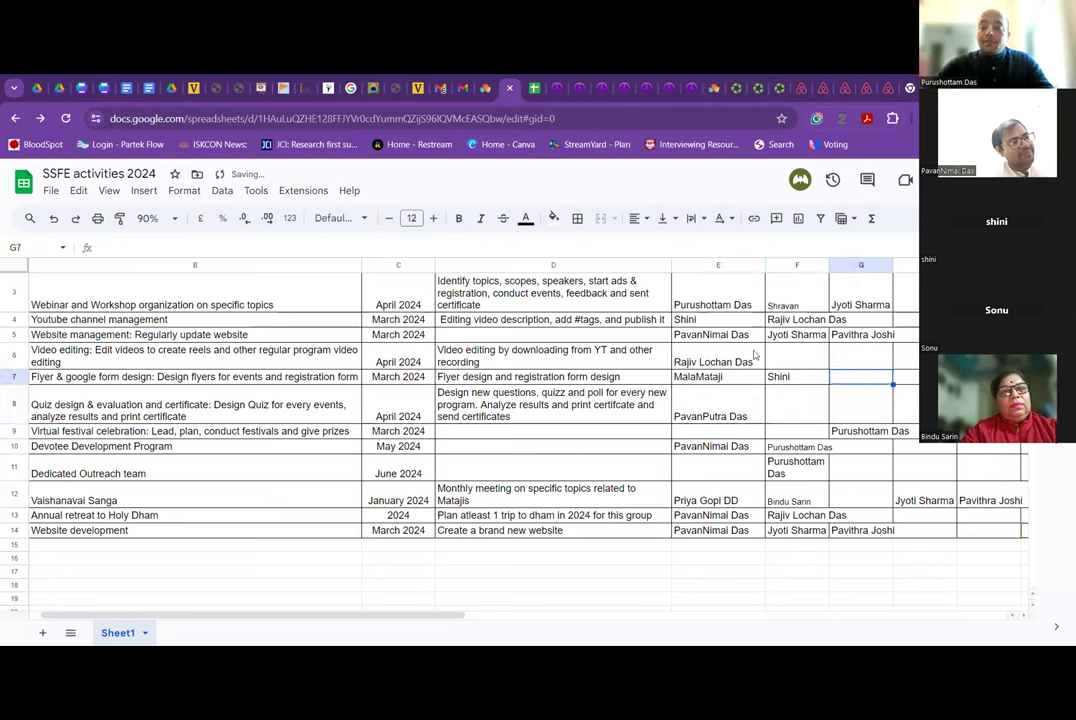
left_click(720, 305)
key("ctrl+c")
left_click(860, 376)
key("ctrl+v")
left_click(808, 413)
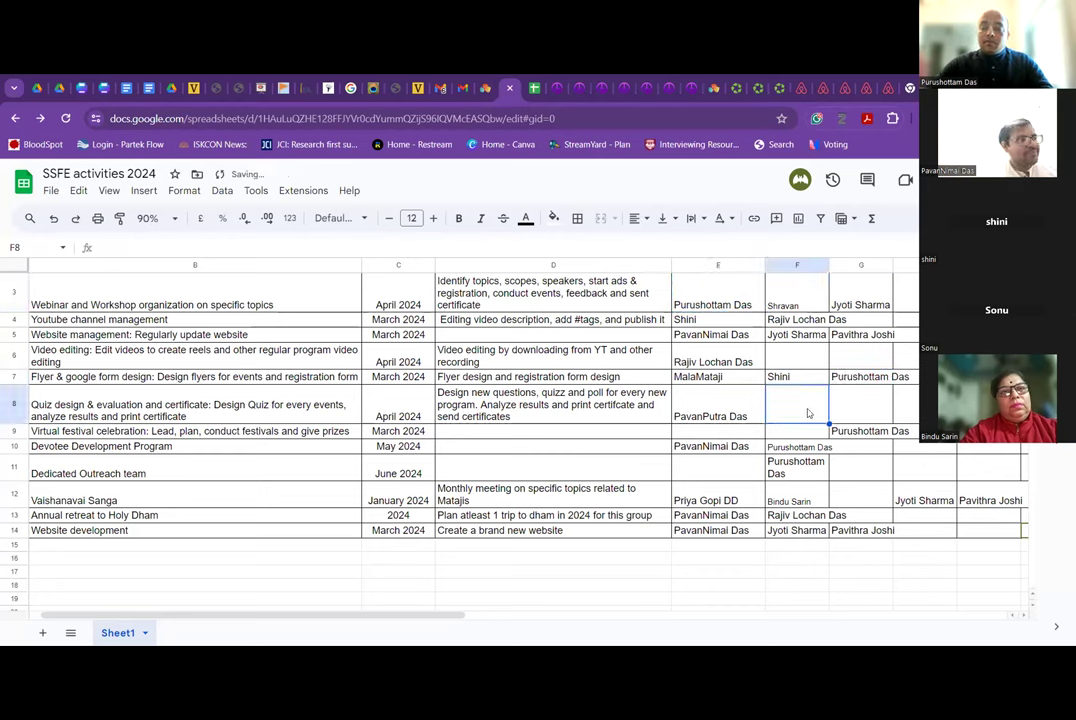
left_click(728, 414)
left_click(801, 413)
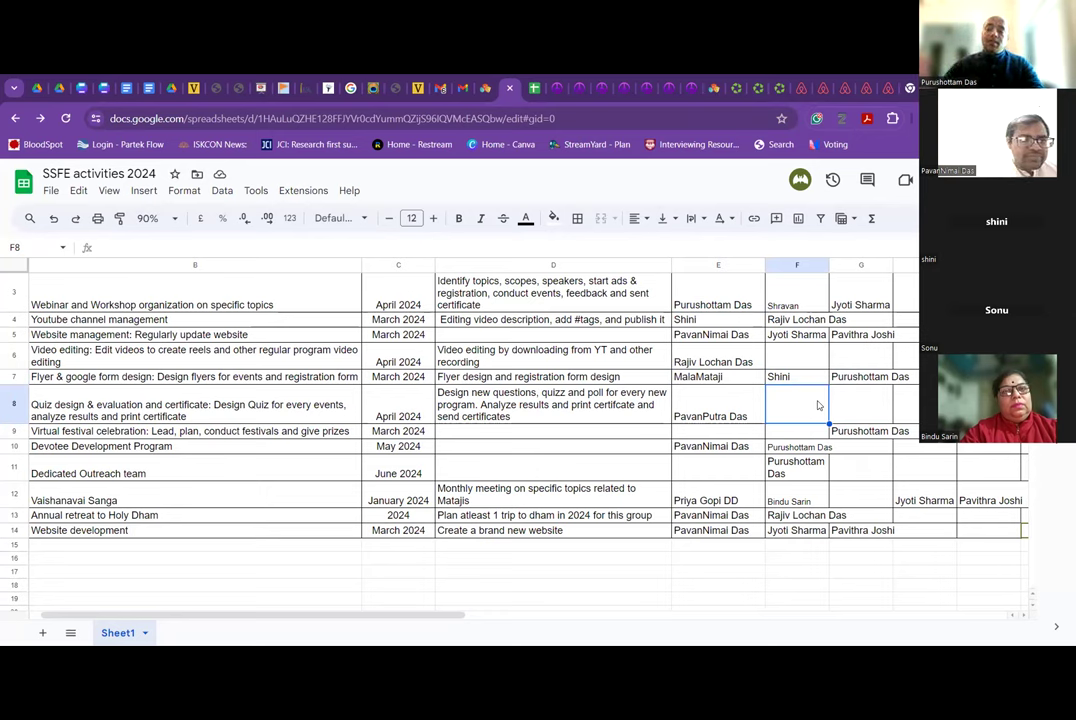
scroll(845, 403, "right", 3)
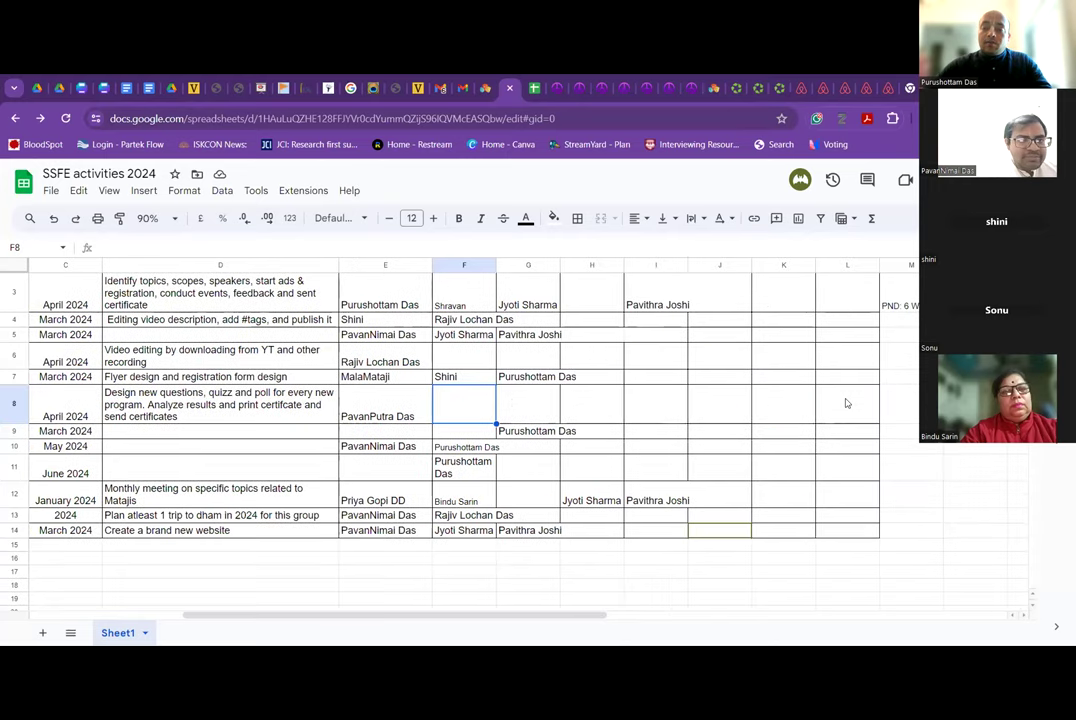
scroll(845, 403, "left", 3)
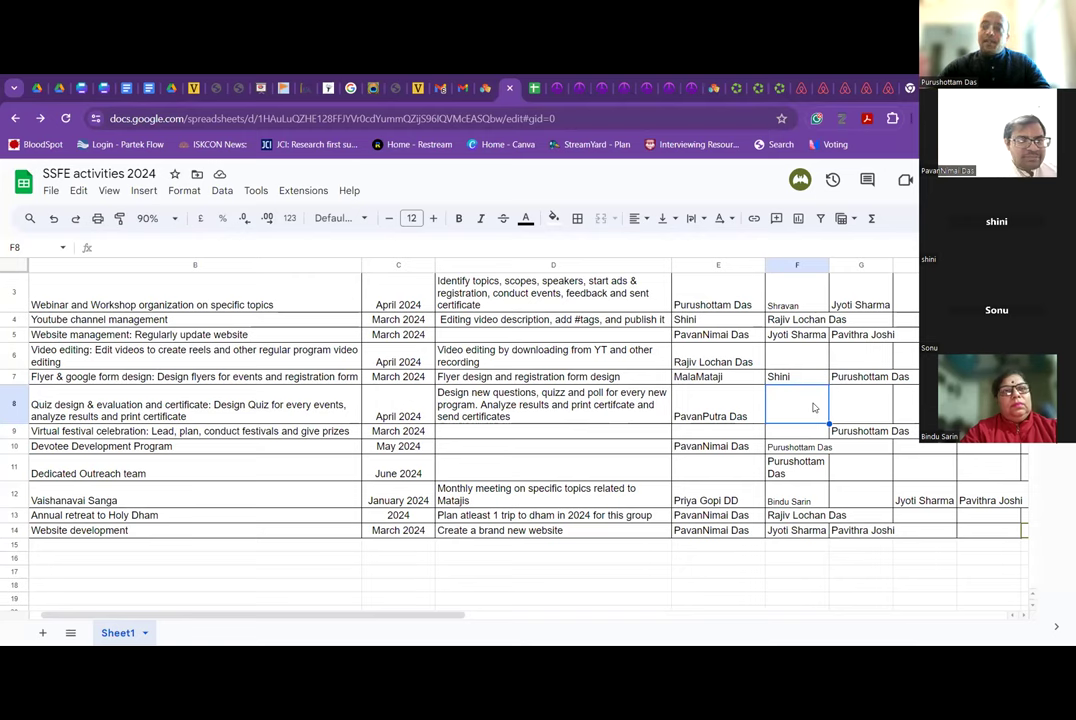
left_click(868, 407)
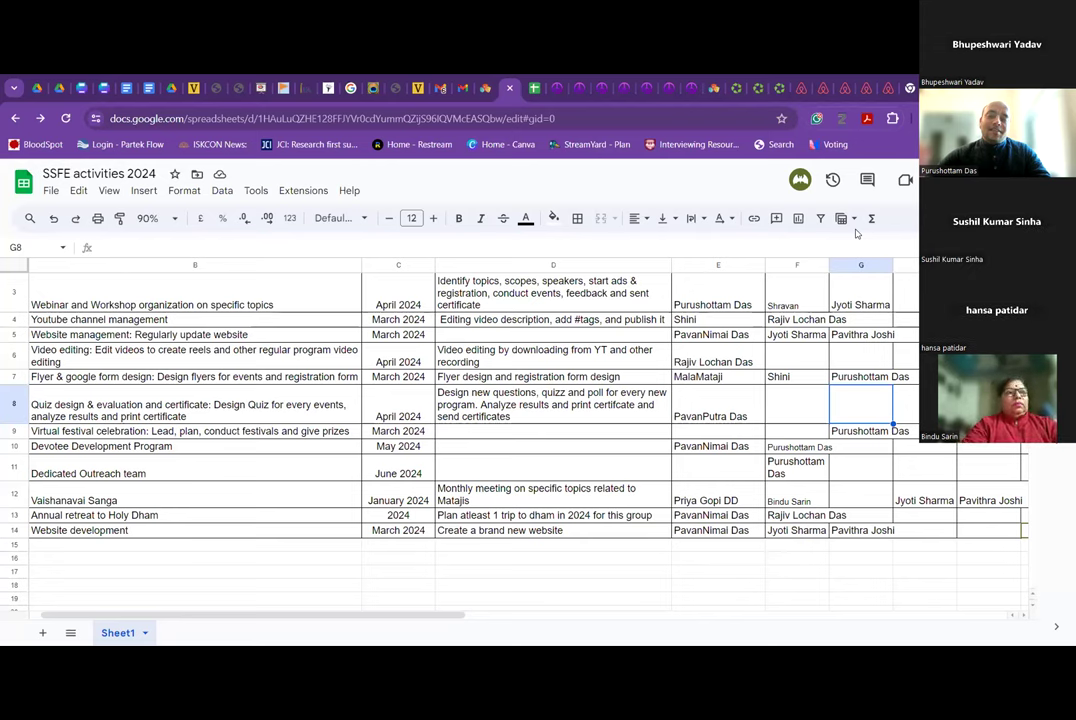
left_click(792, 413)
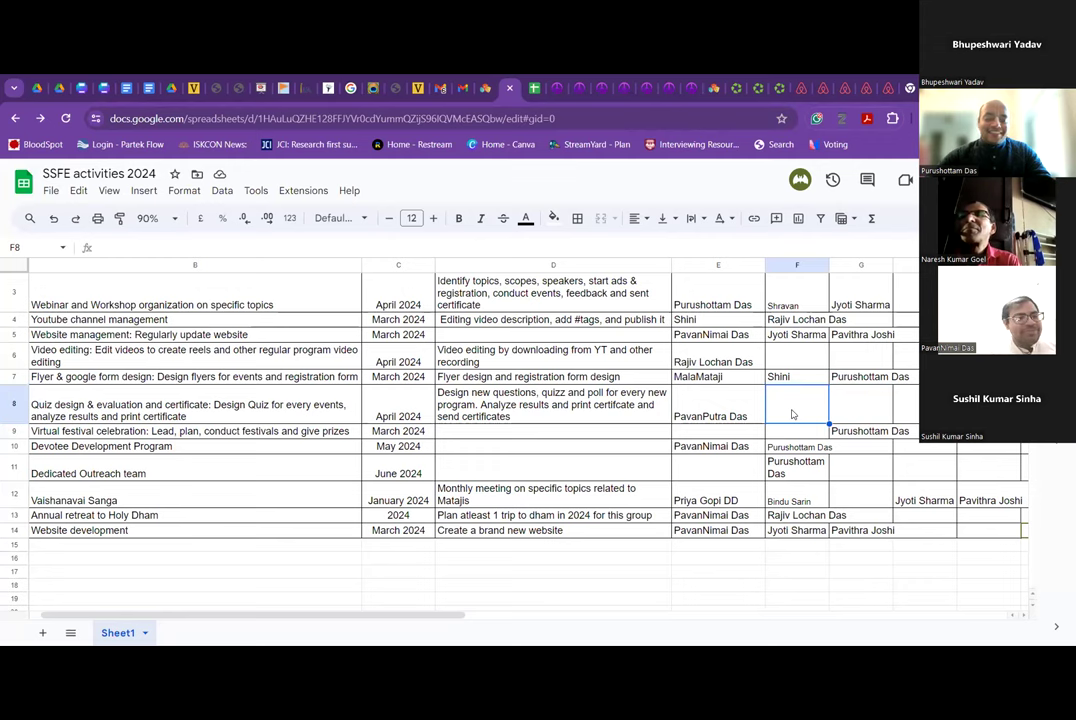
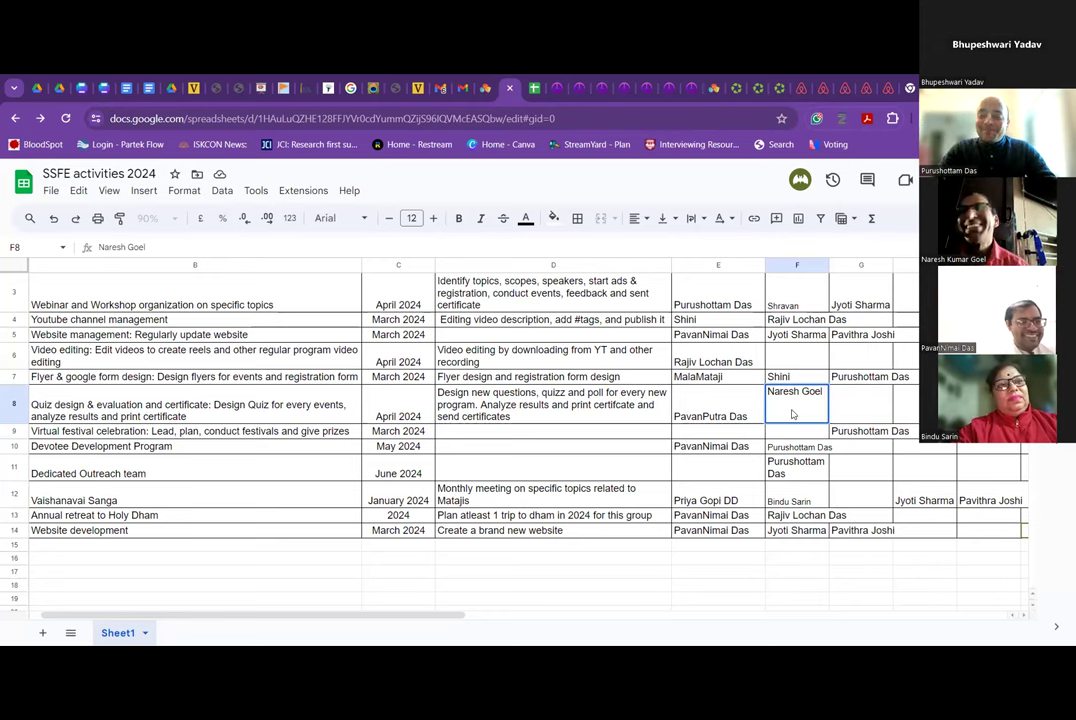
Enter the Quiz design & evaluation co-lead's full name in F8.
left_click(856, 412)
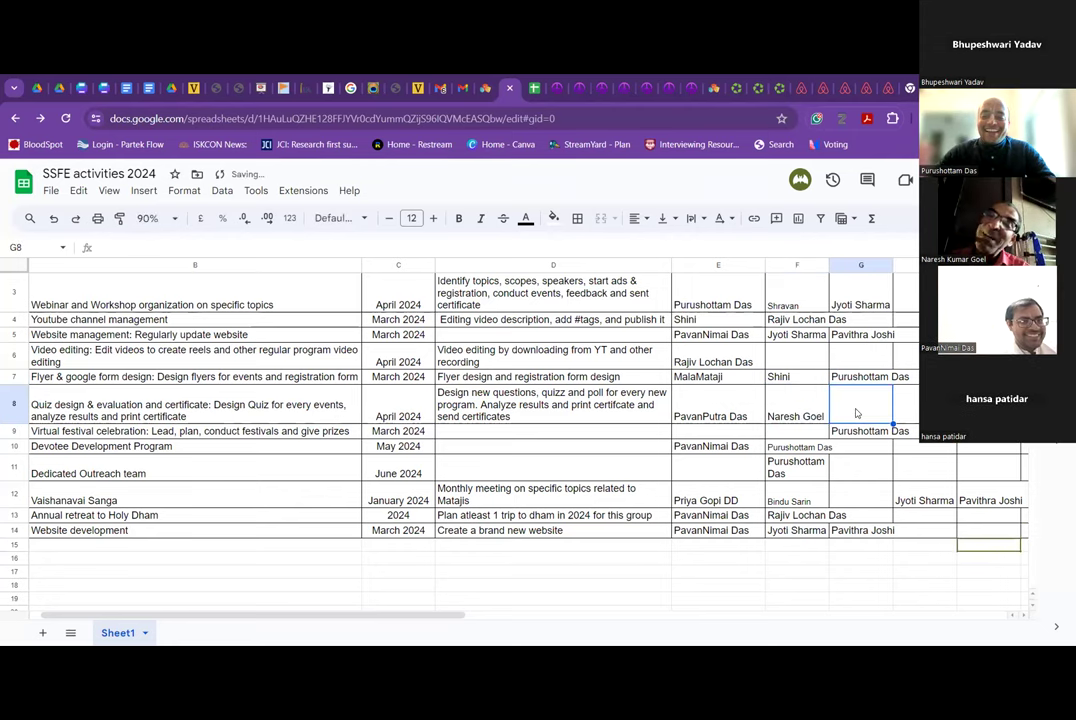
left_click(800, 408)
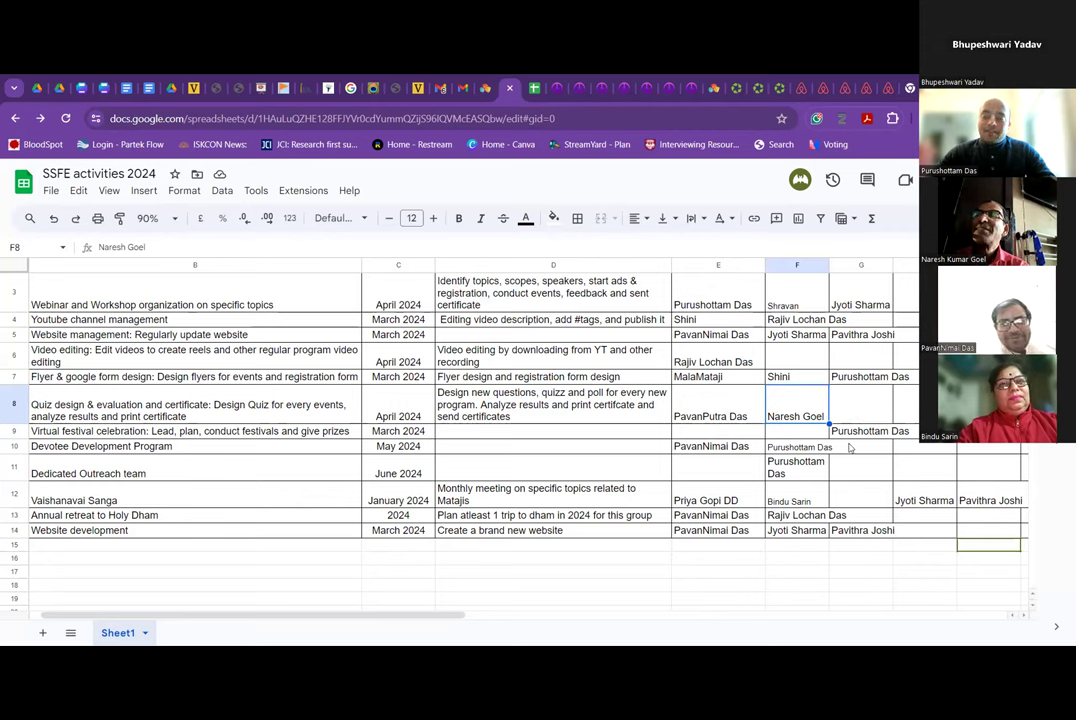
left_click(867, 473)
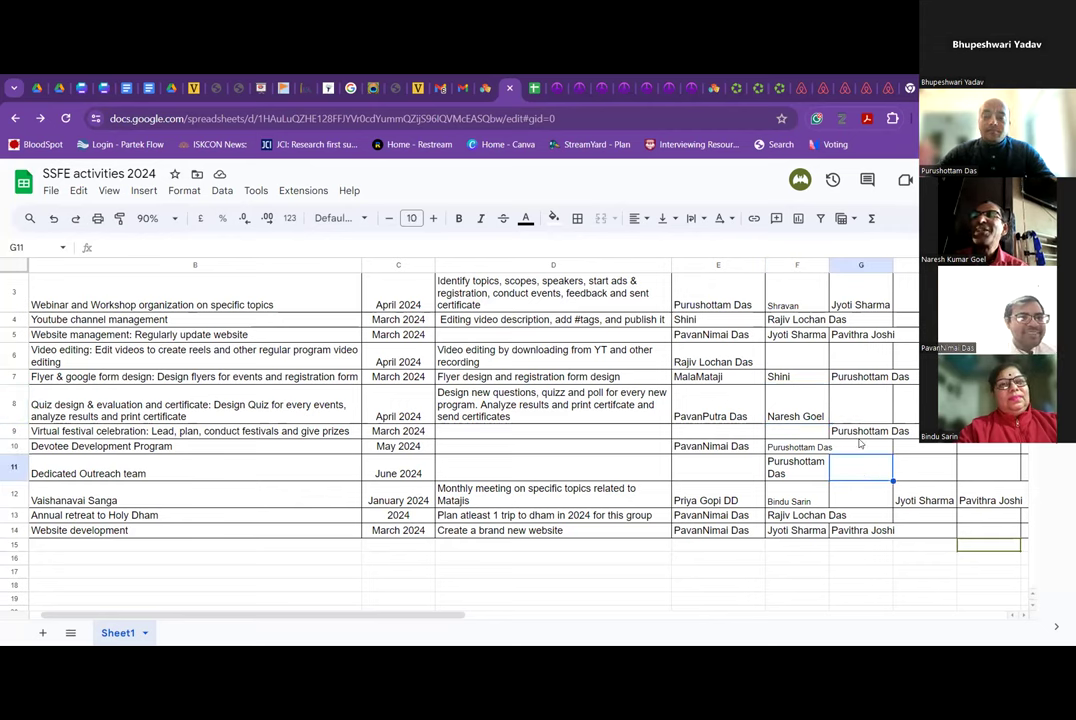
left_click(855, 446)
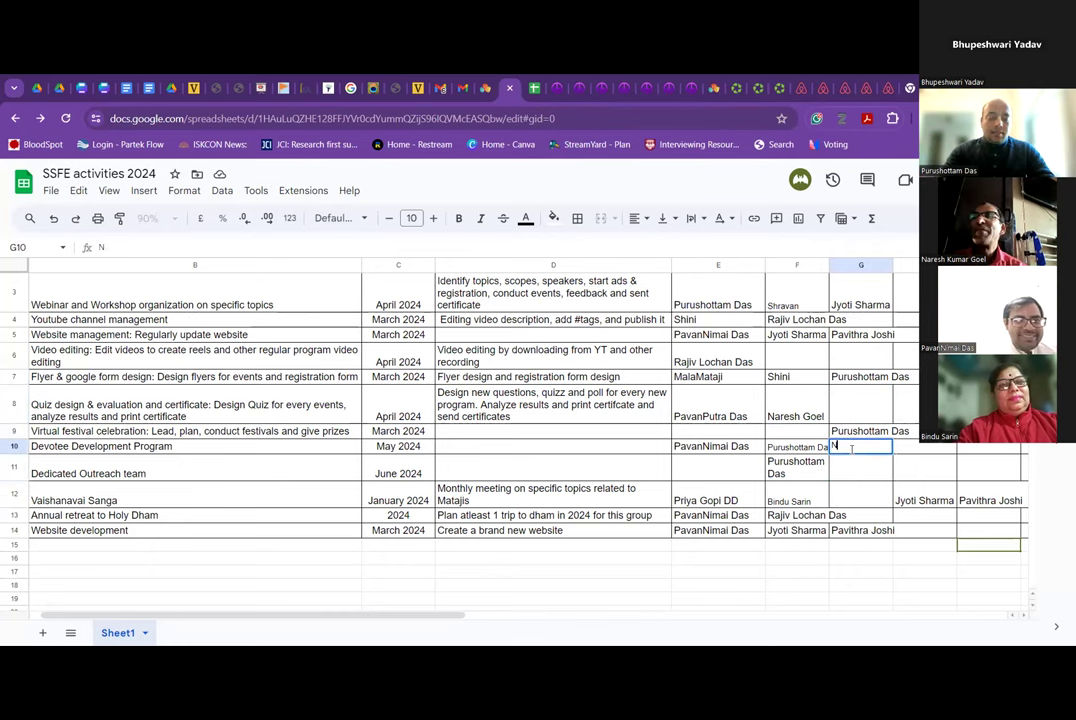
type("Nre")
key("BackSpace")
key("BackSpace")
type("aresh")
left_click(850, 416)
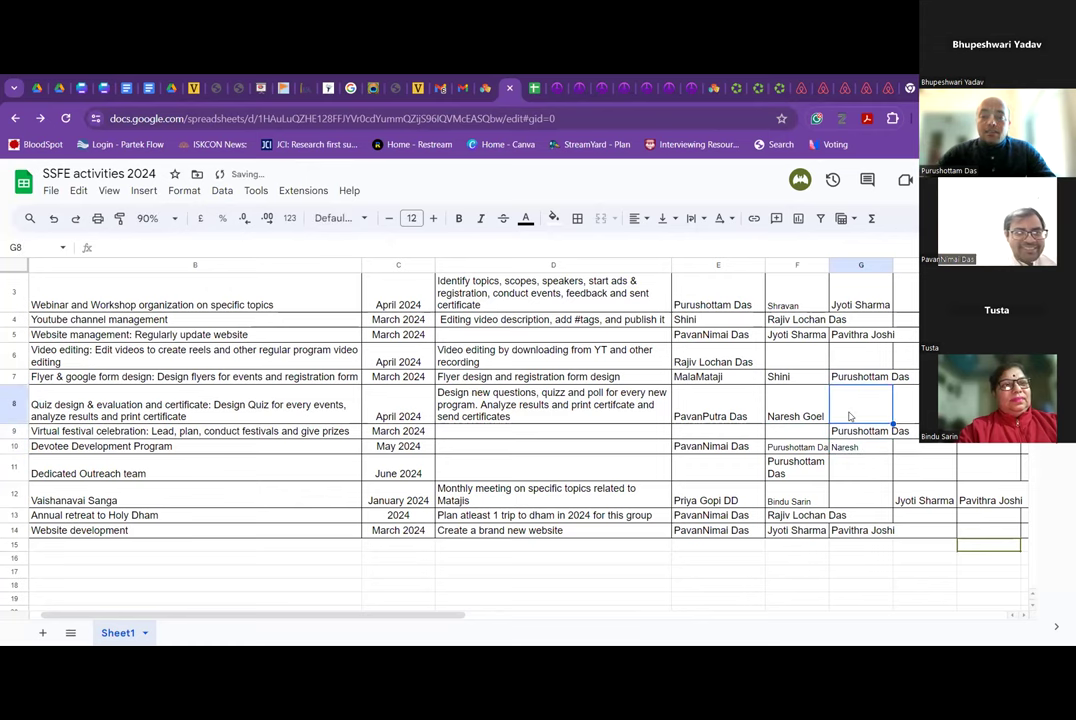
left_click(913, 446)
type("Akhi")
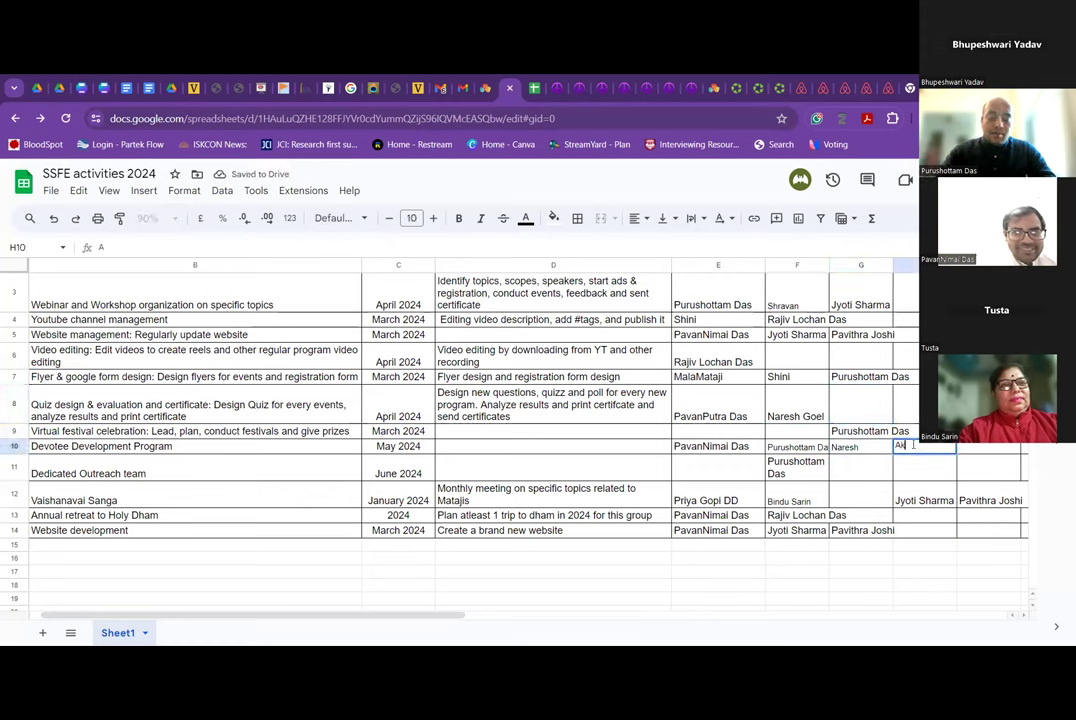
type("l pr")
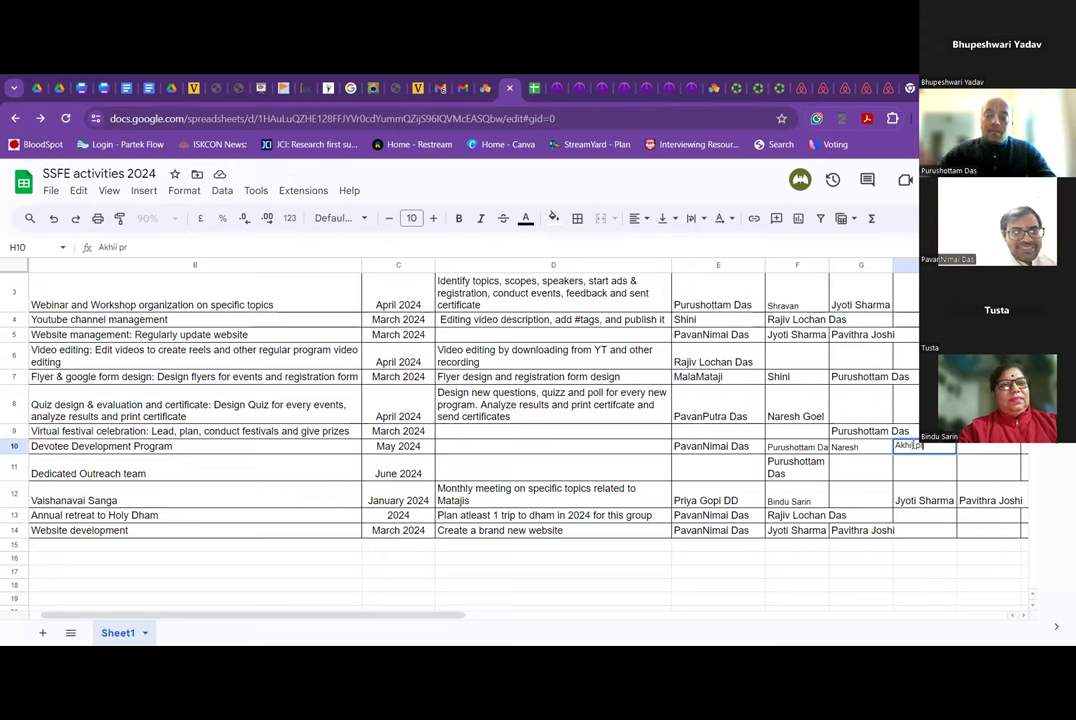
left_click(913, 420)
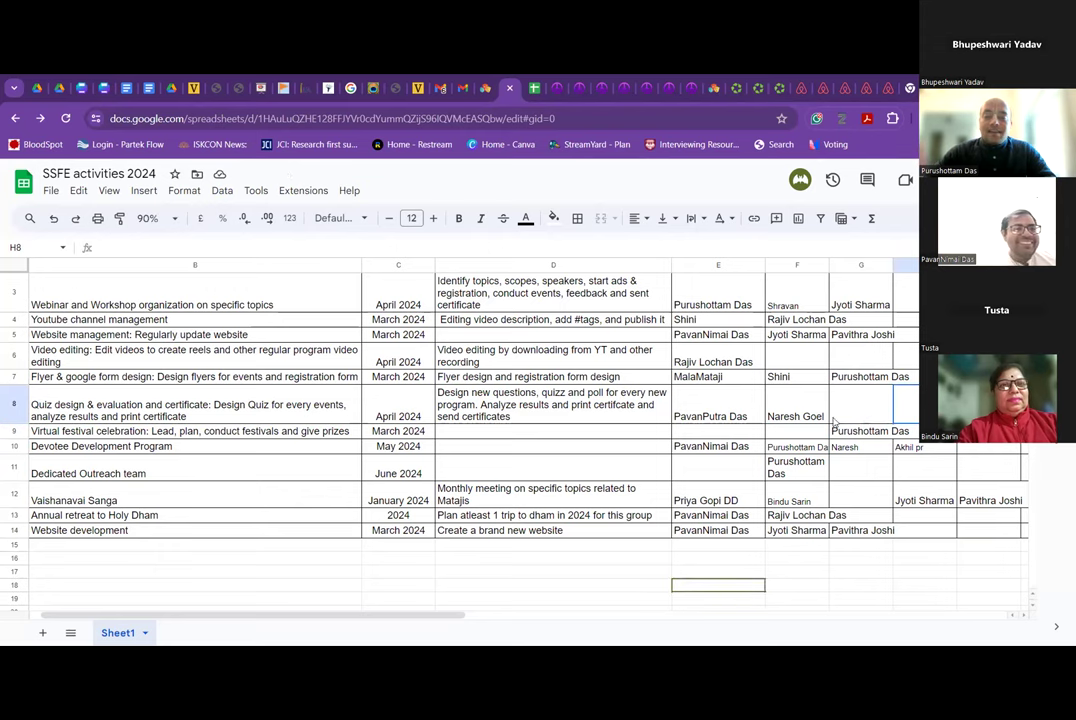
left_click(909, 427)
type("Akhil pr")
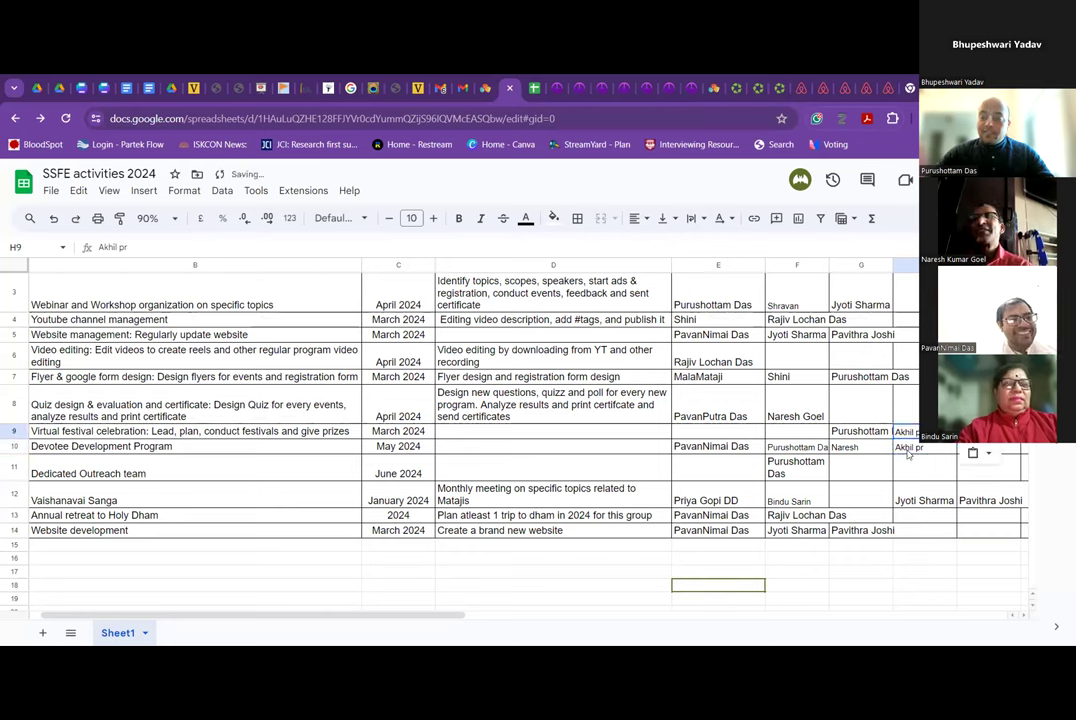
key("Return")
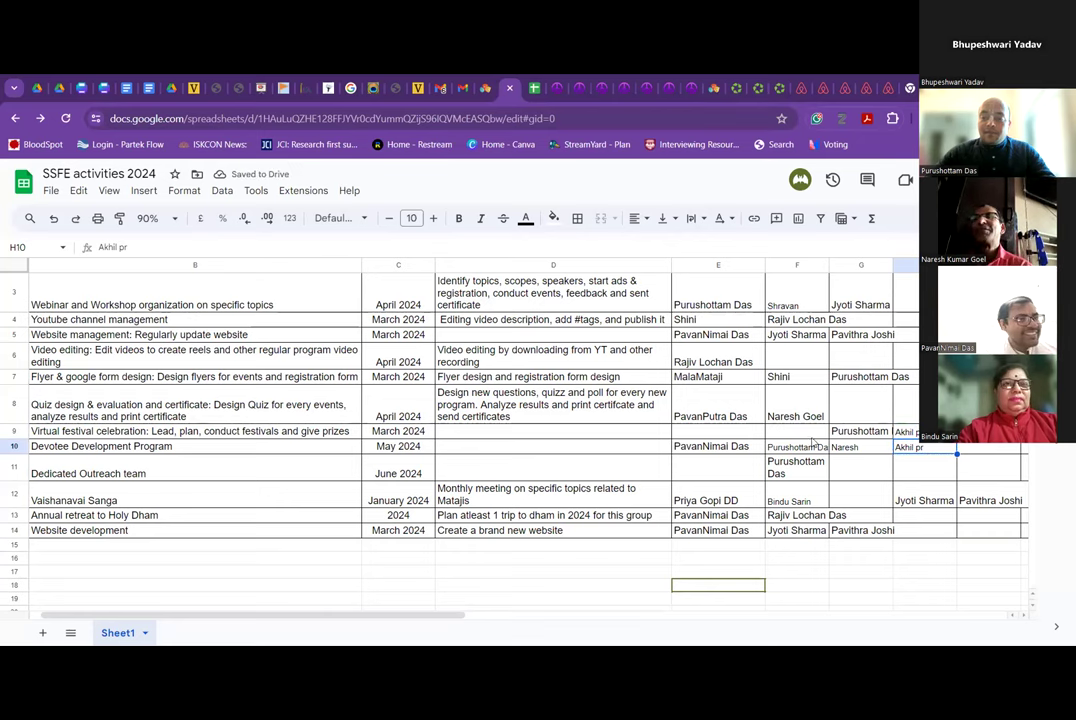
left_click(812, 436)
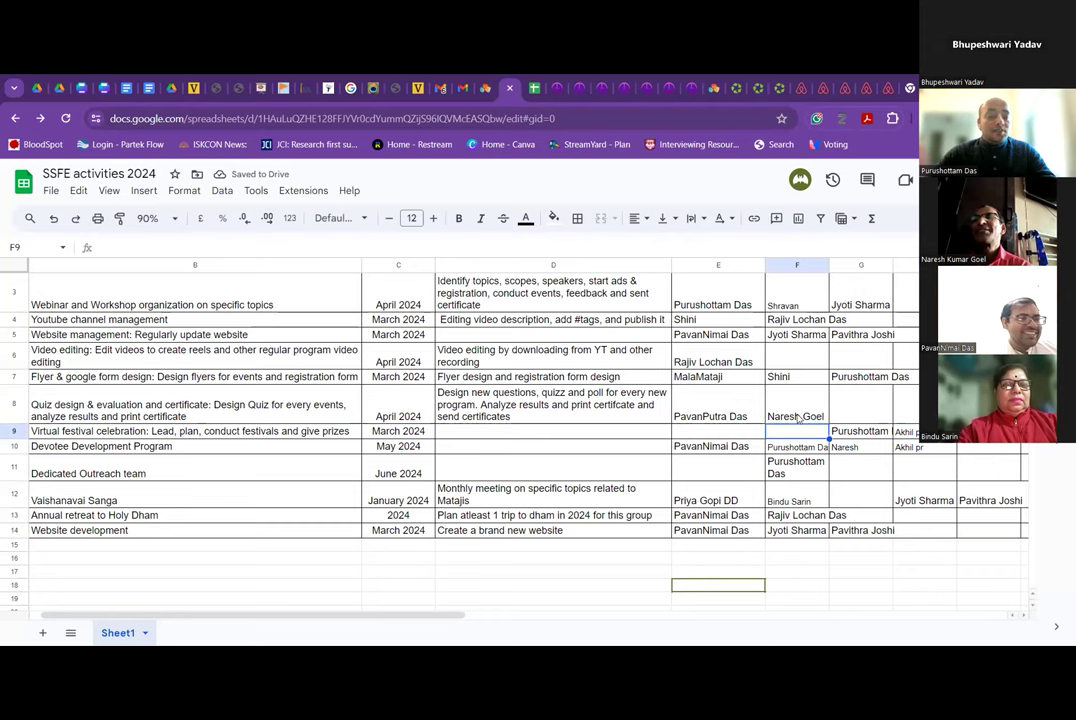
left_click(796, 407)
left_click(866, 410)
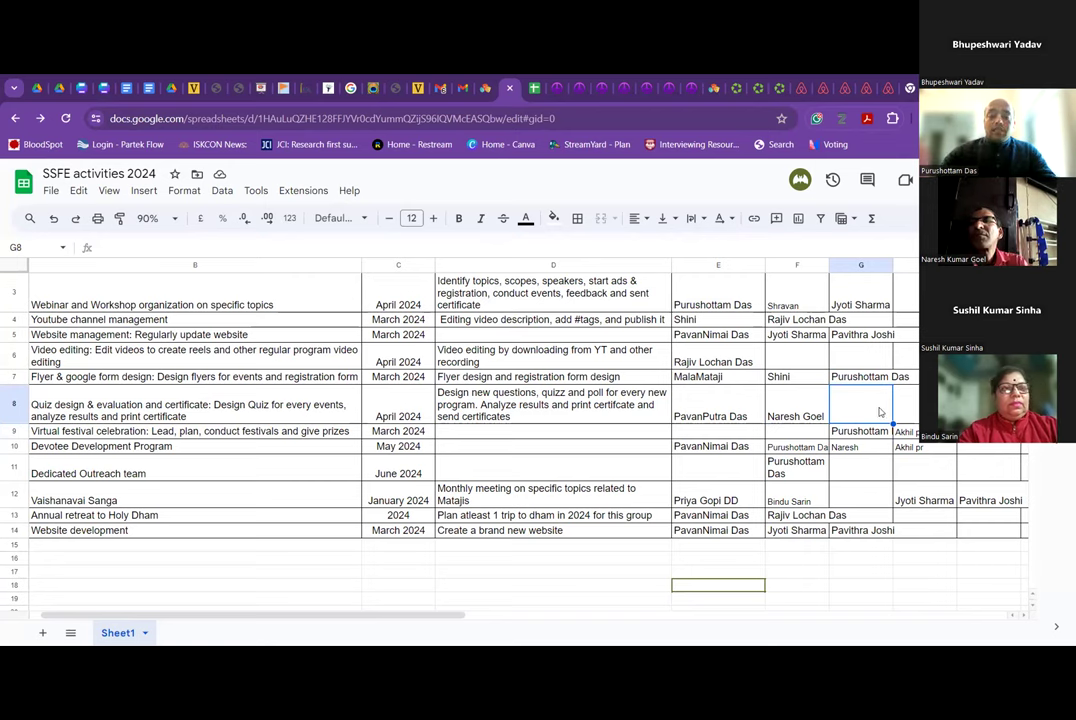
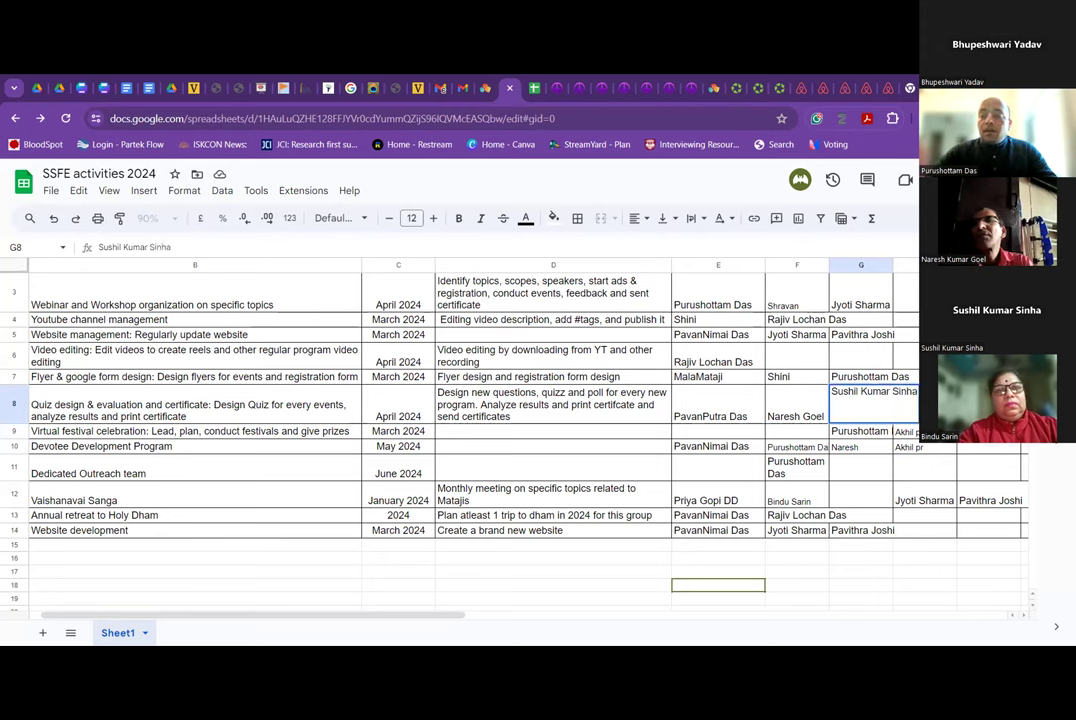
Enter one helper's full name in G8 and another helper's first name in H8.
key("Tab")
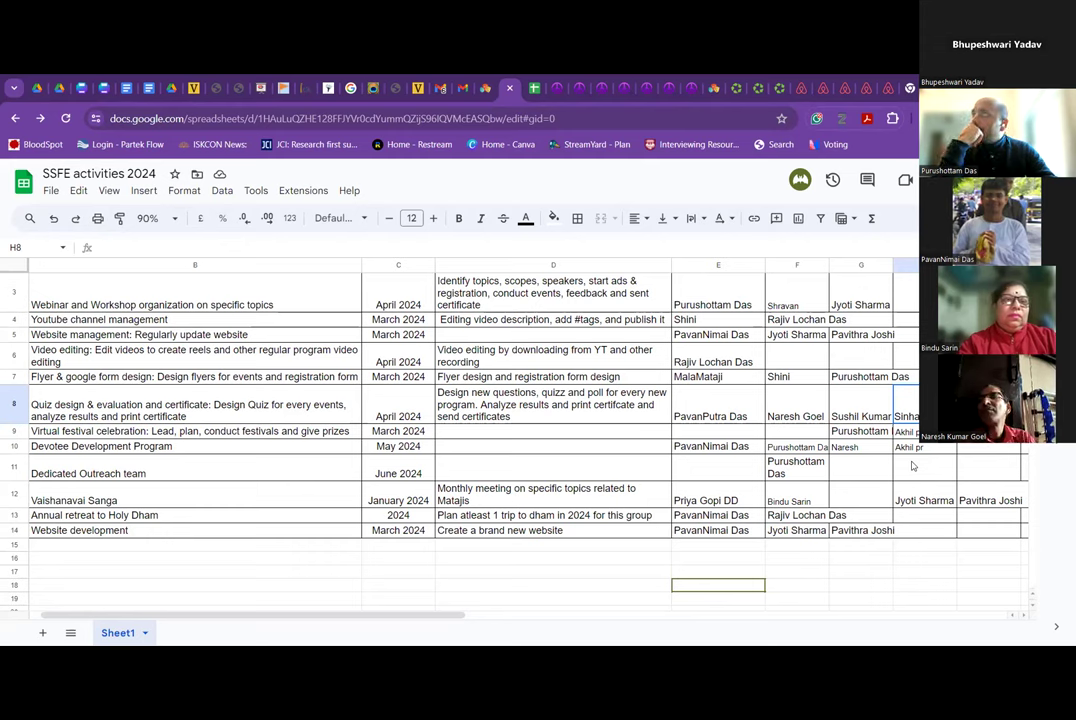
type("Bhu")
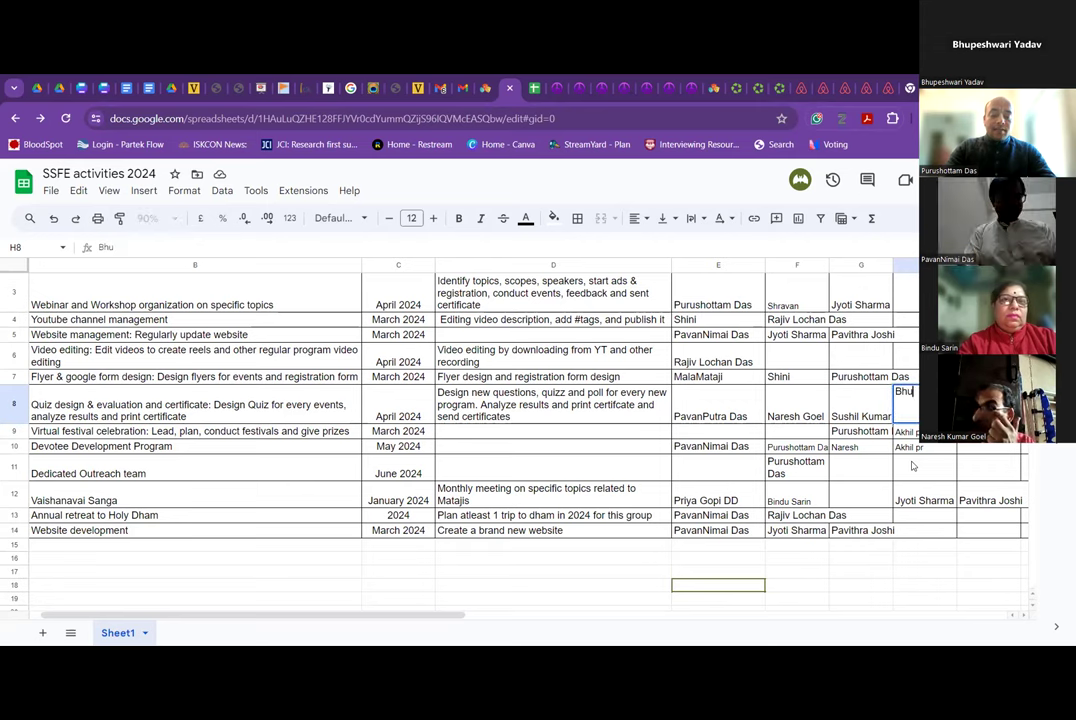
type("peshwari")
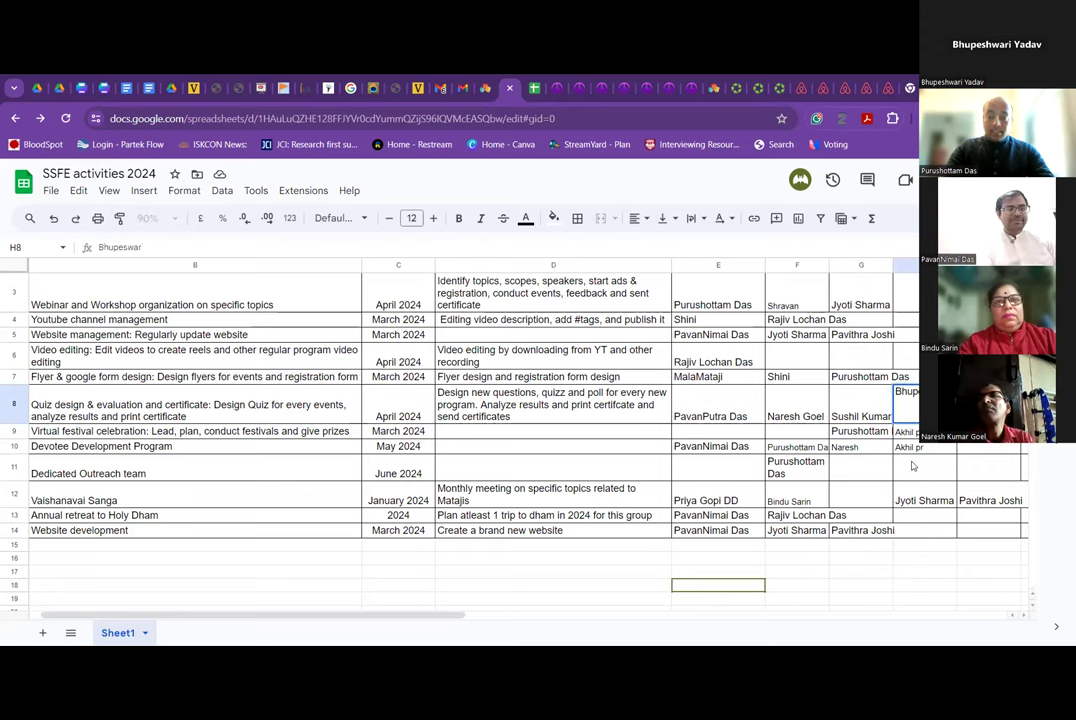
key("Tab")
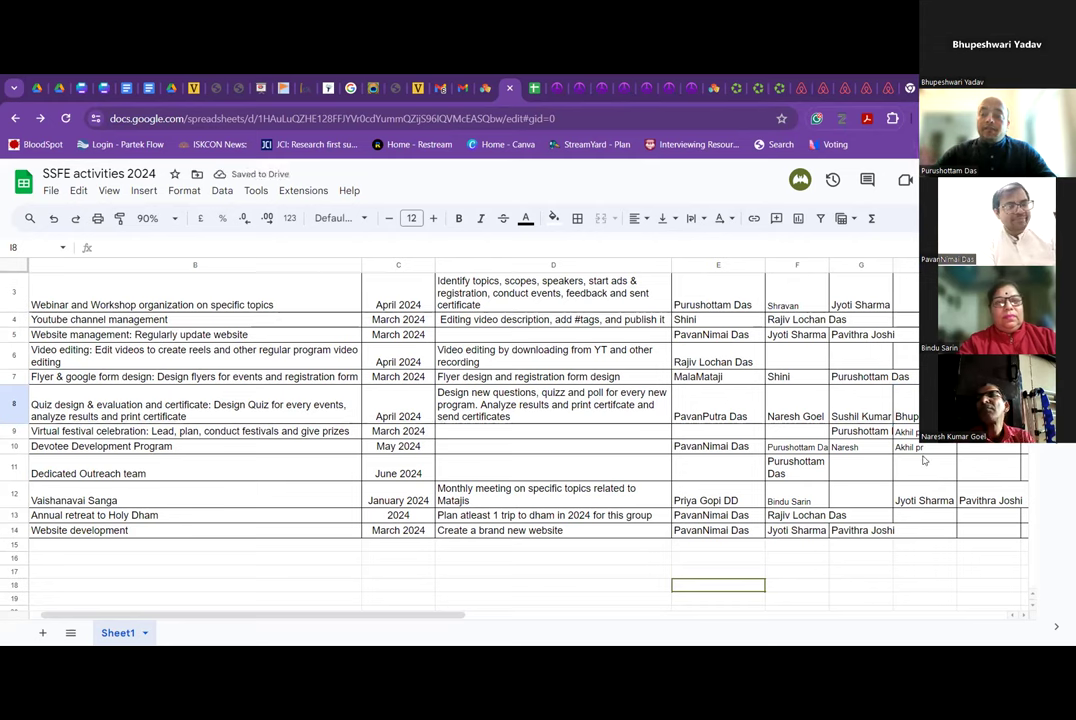
Copy the Quiz row's supporter name from G8 into the Video editing cell G6.
key("Left")
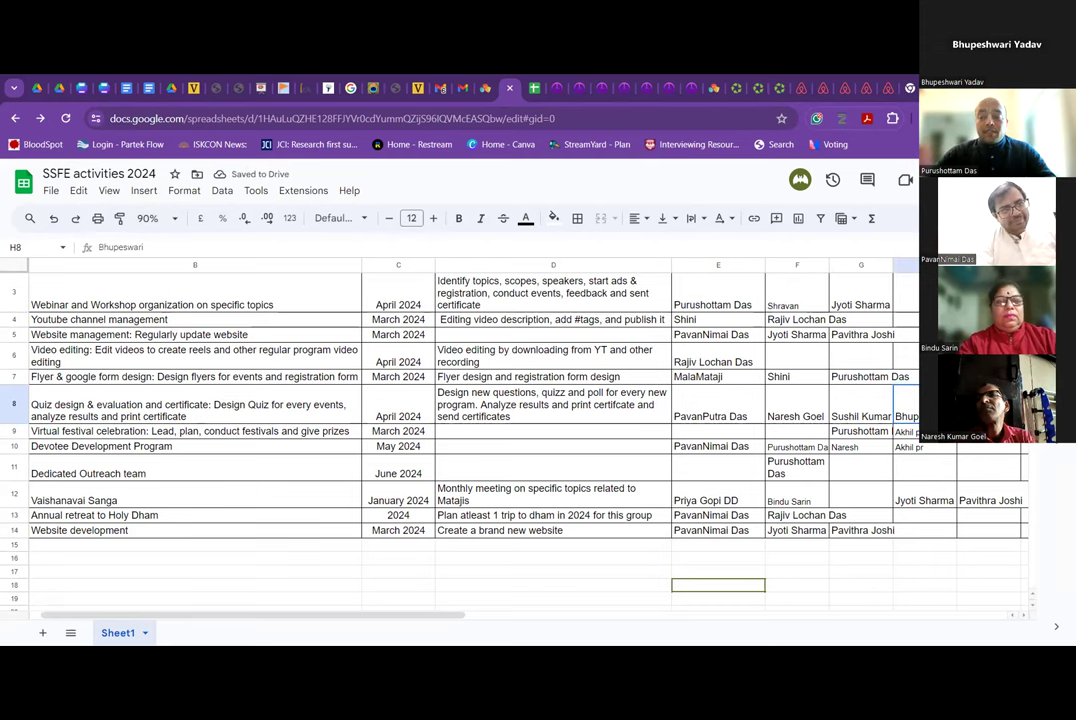
left_click(719, 435)
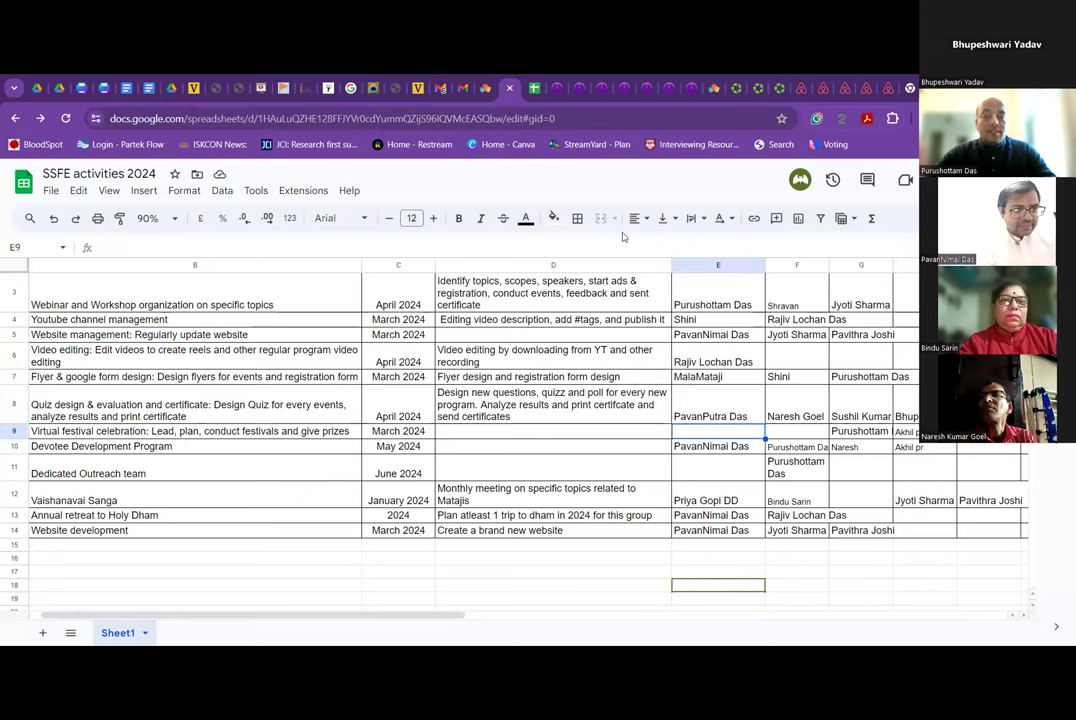
left_click(864, 410)
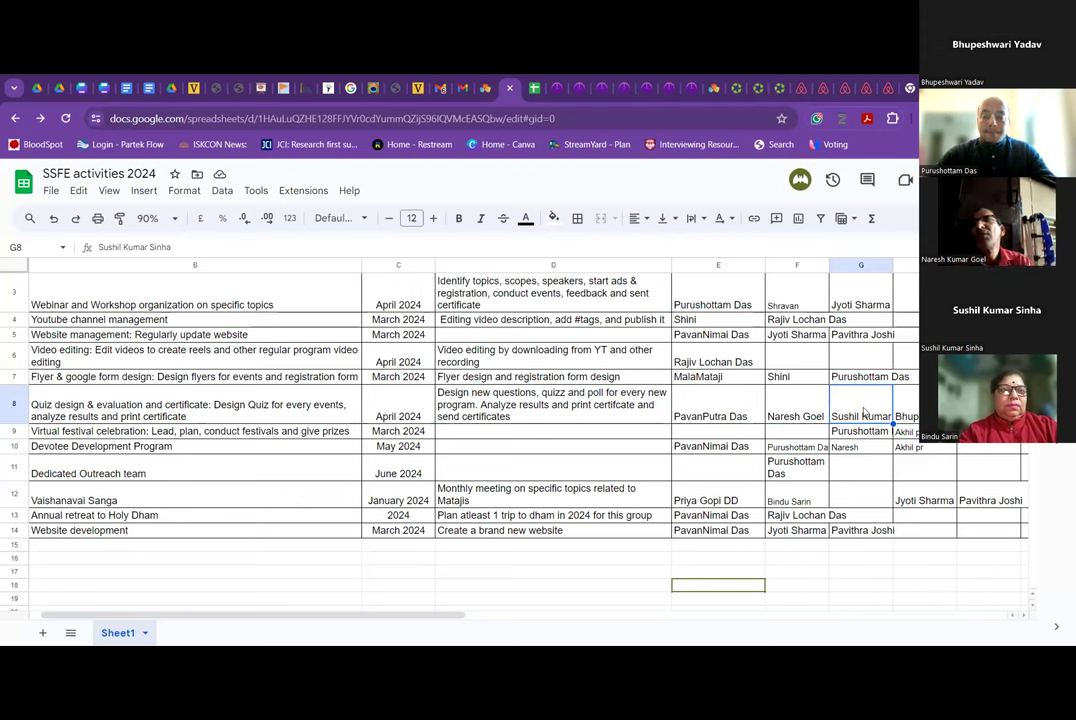
key("ctrl+c")
left_click(870, 355)
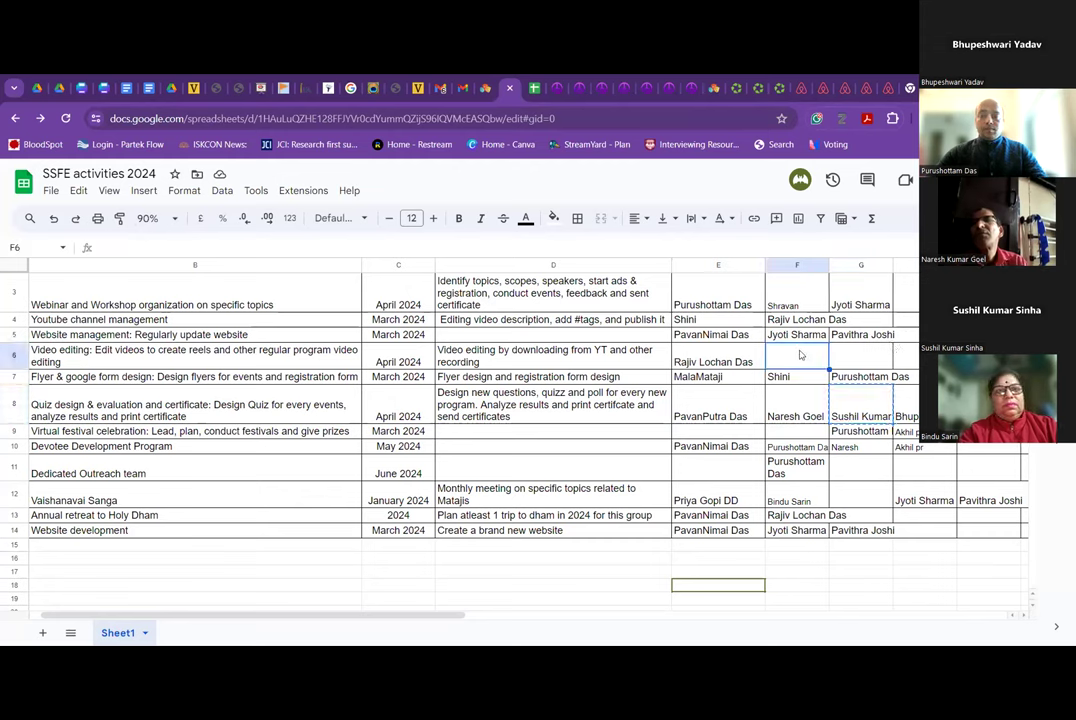
key("ctrl+v")
Compare the Video editing names in E6 and G6, then select empty cells E9:F9.
left_click(800, 414)
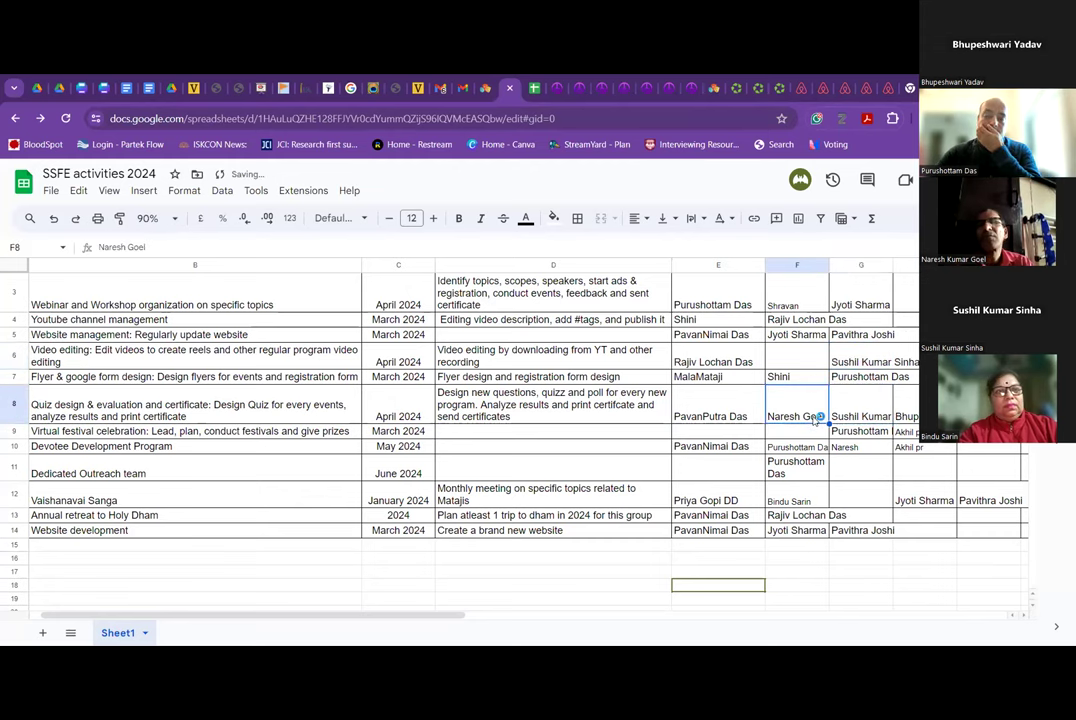
left_click(843, 363)
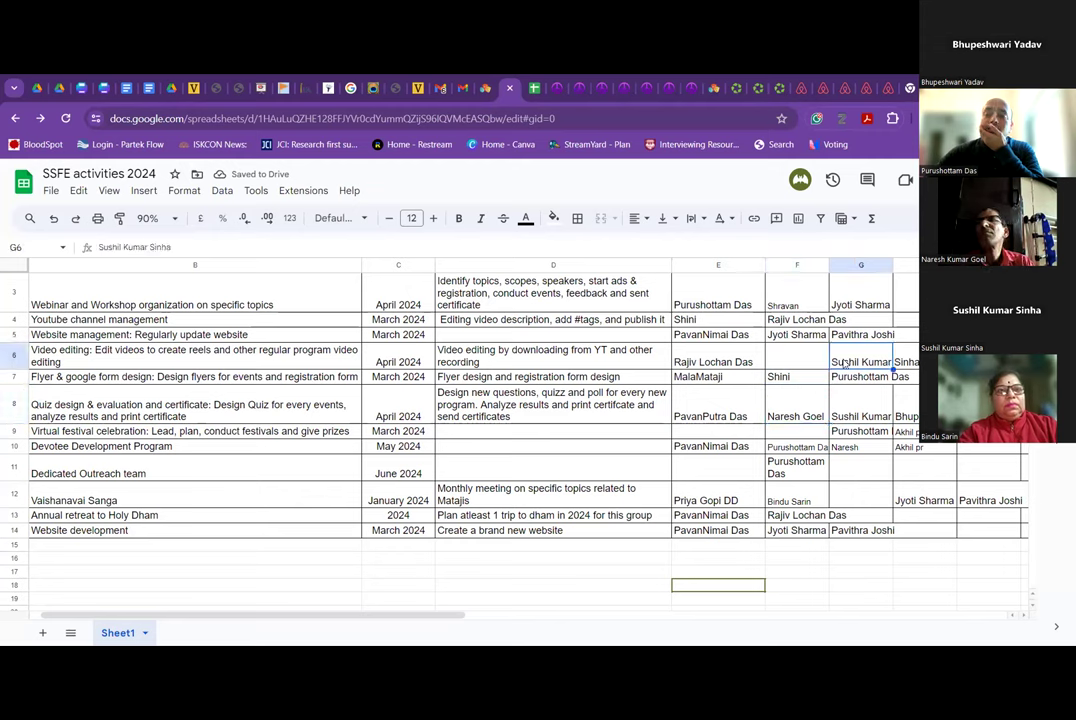
left_click(731, 364)
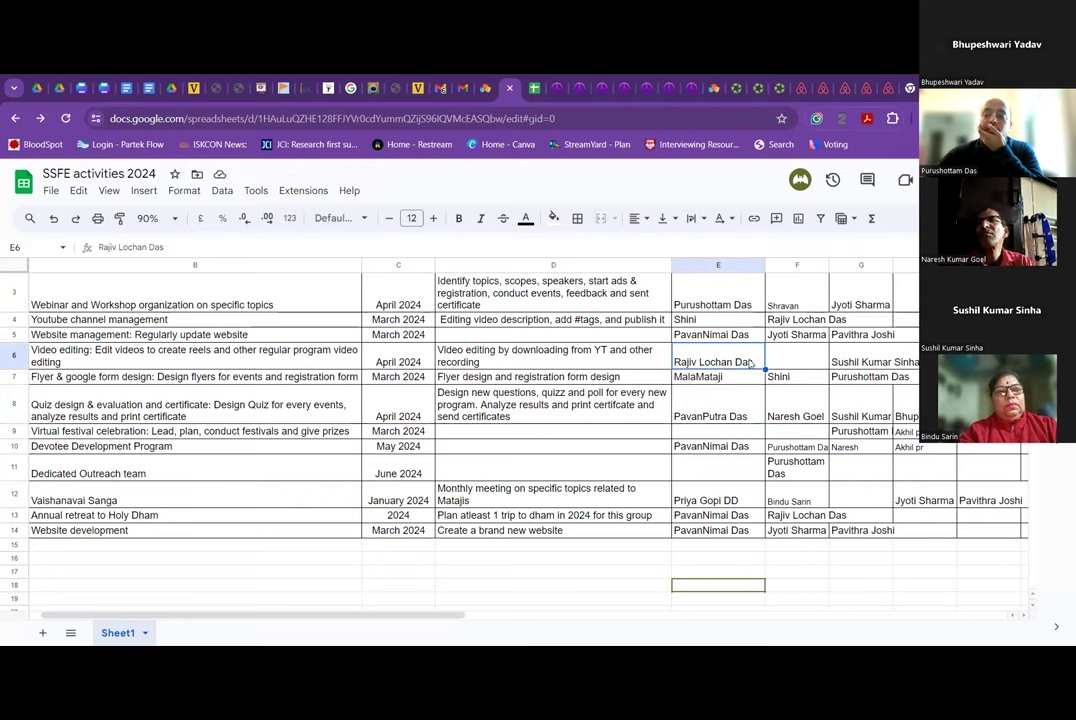
left_click(858, 362)
left_click(744, 362, "ctrl")
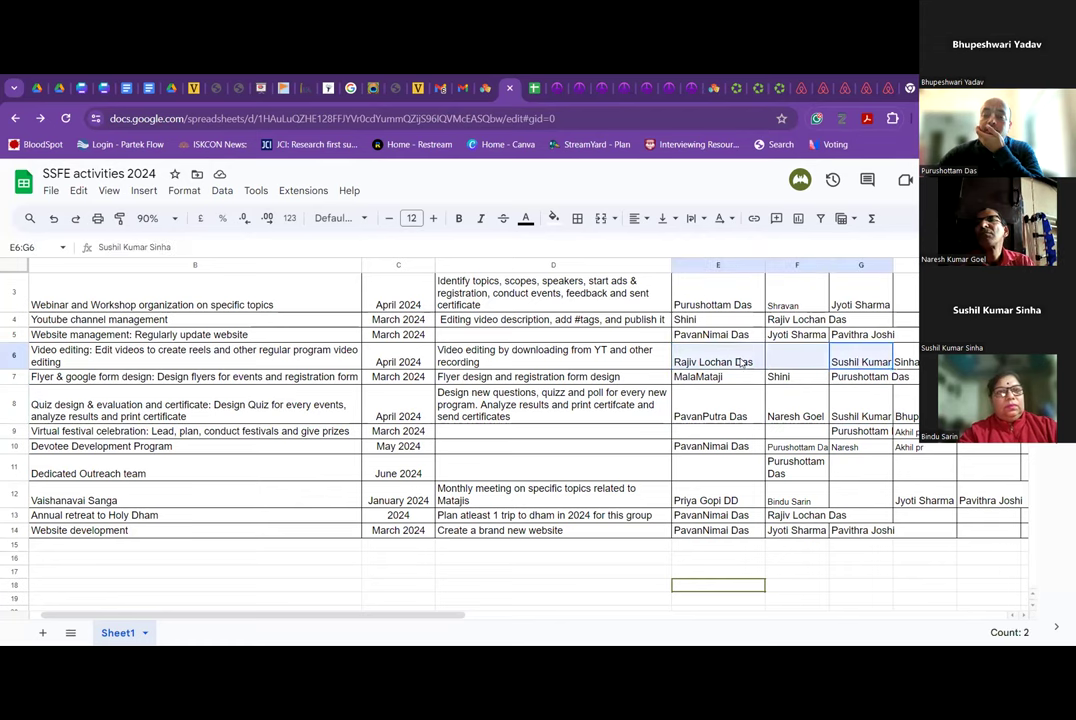
left_click(857, 360, "ctrl")
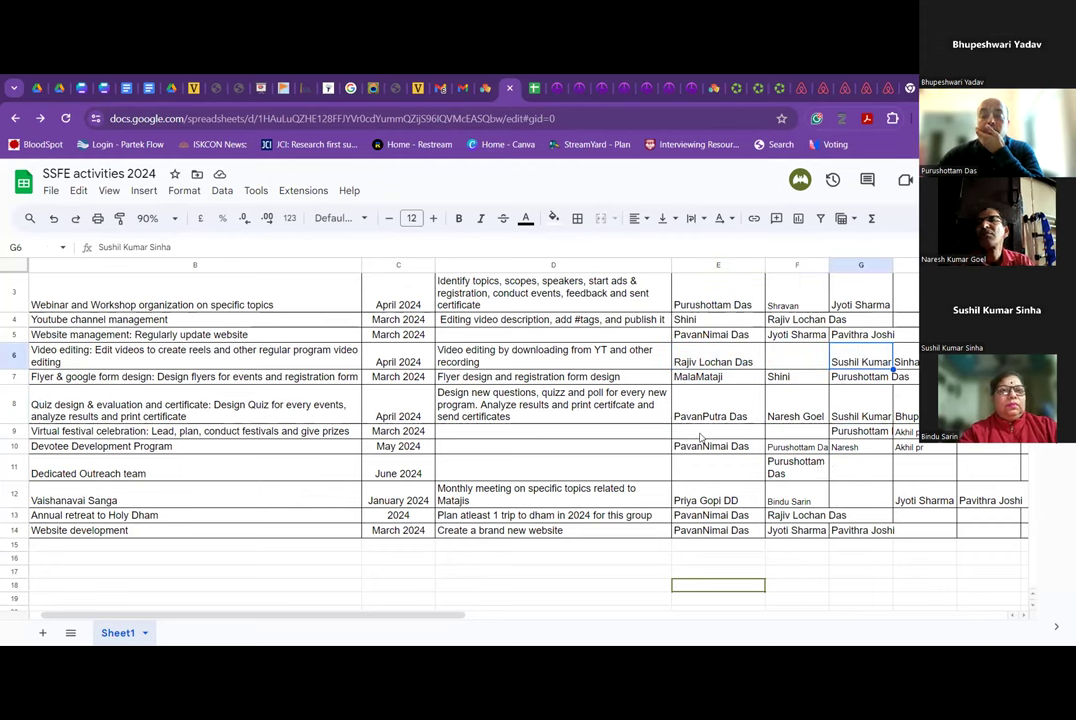
left_click(783, 437)
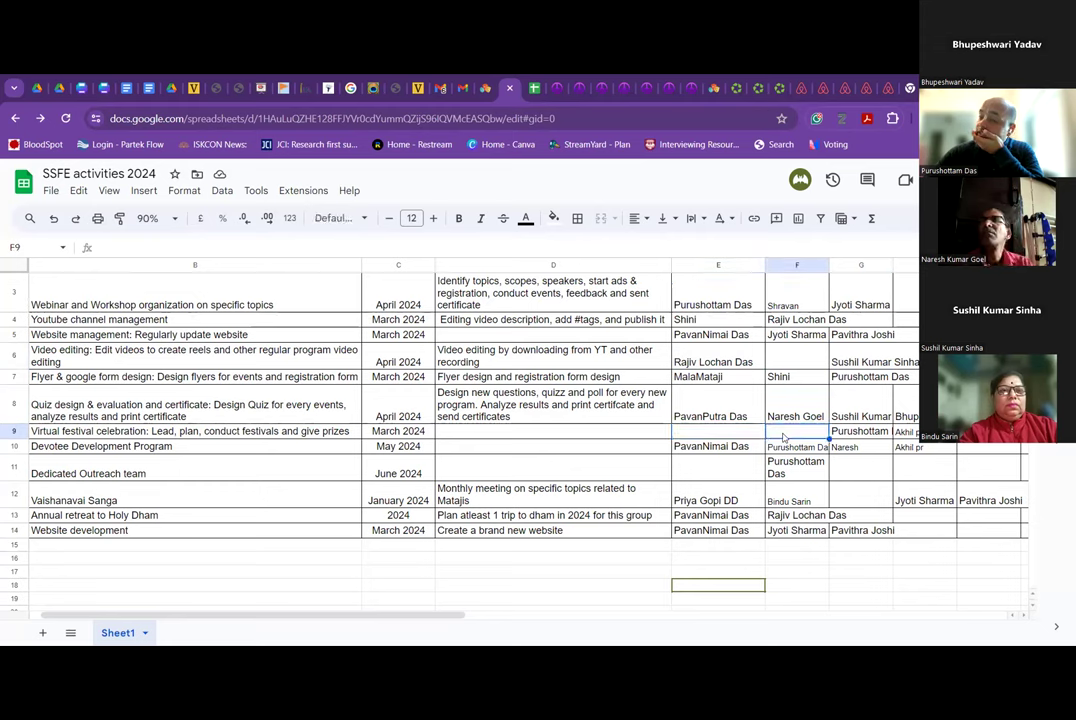
key("Right")
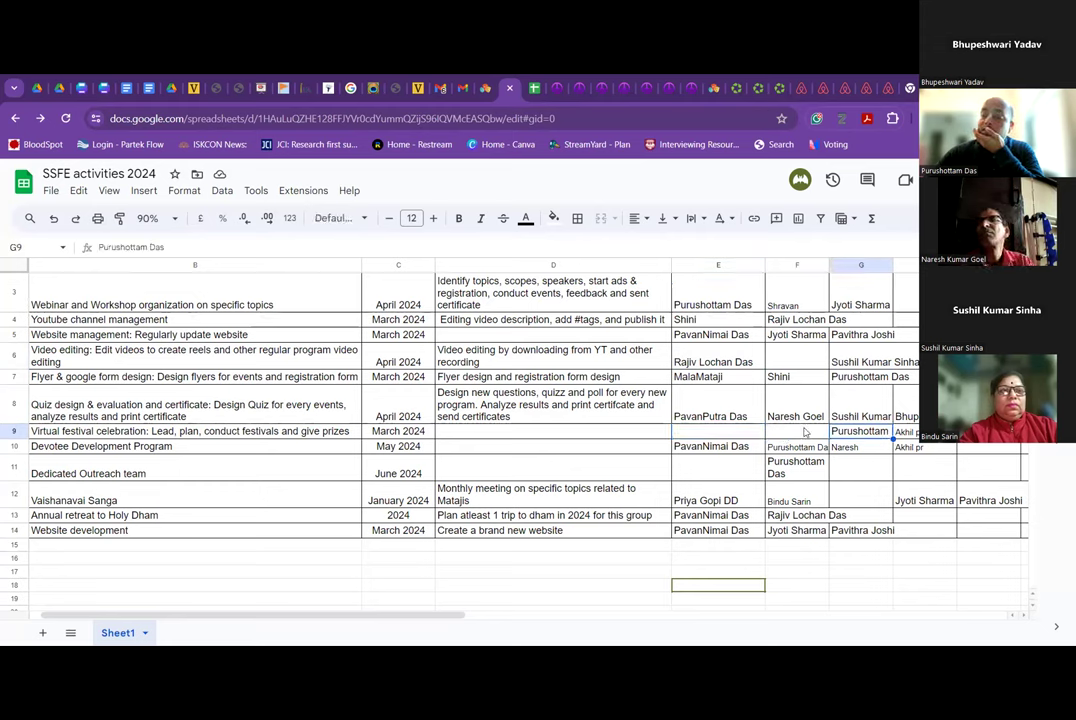
left_click_drag(805, 432, 738, 437)
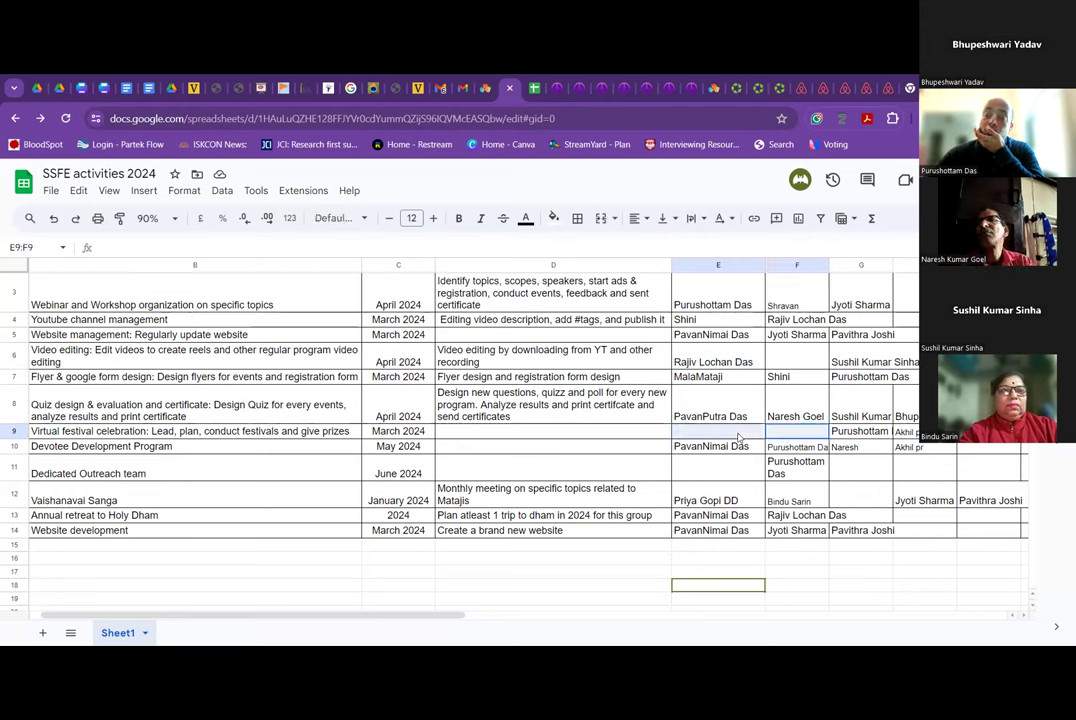
left_click(738, 437)
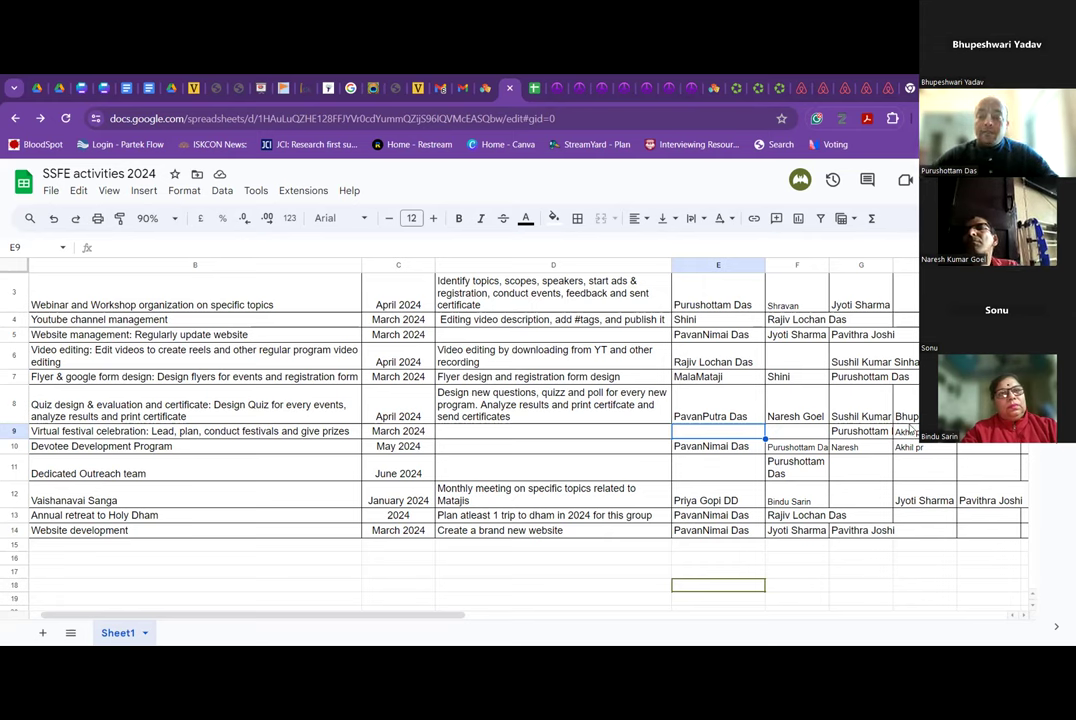
left_click(615, 437)
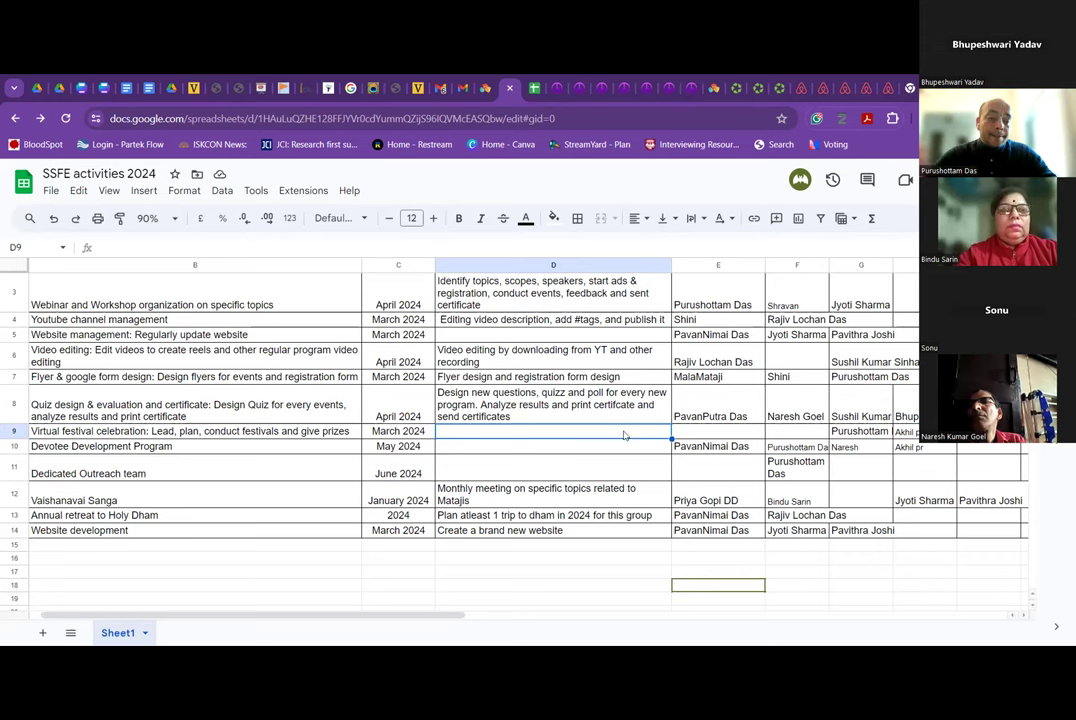
mouse_move(685, 437)
left_mouse_down()
mouse_move(642, 441)
mouse_move(690, 434)
left_mouse_up()
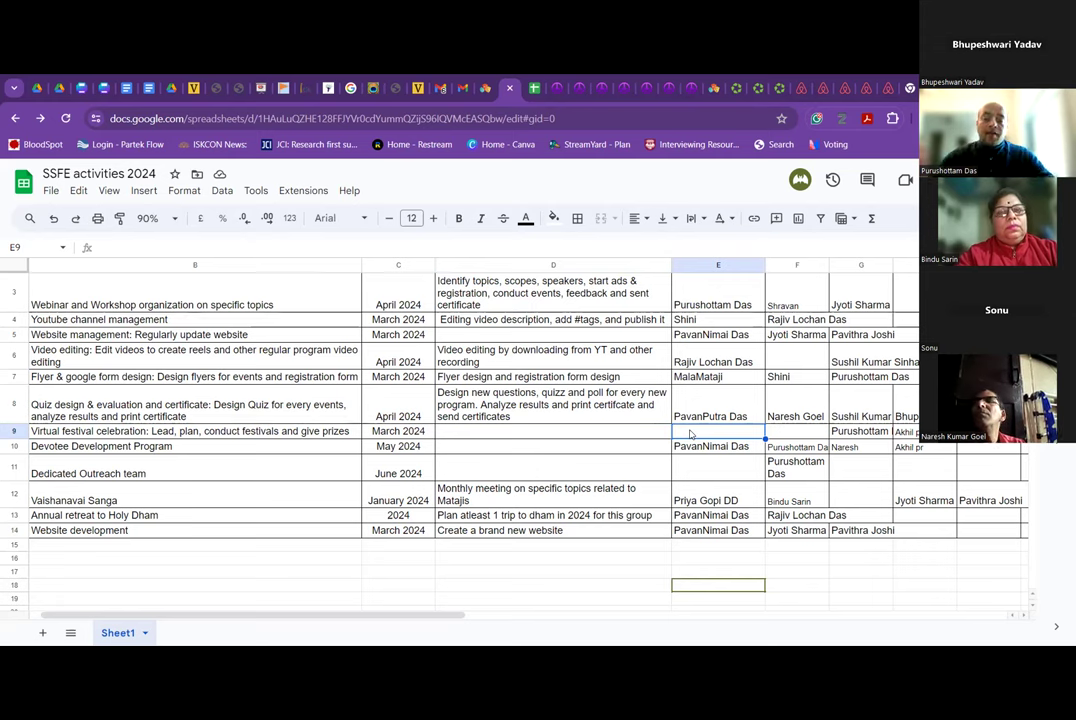
left_click_drag(656, 436, 705, 434)
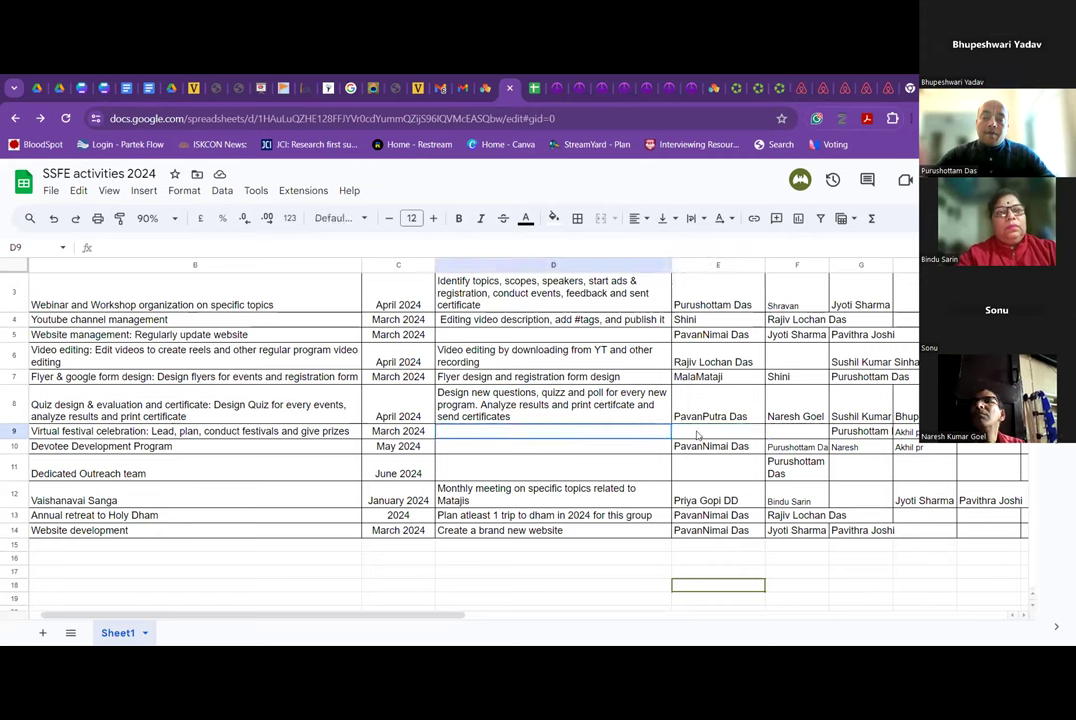
left_click(705, 434)
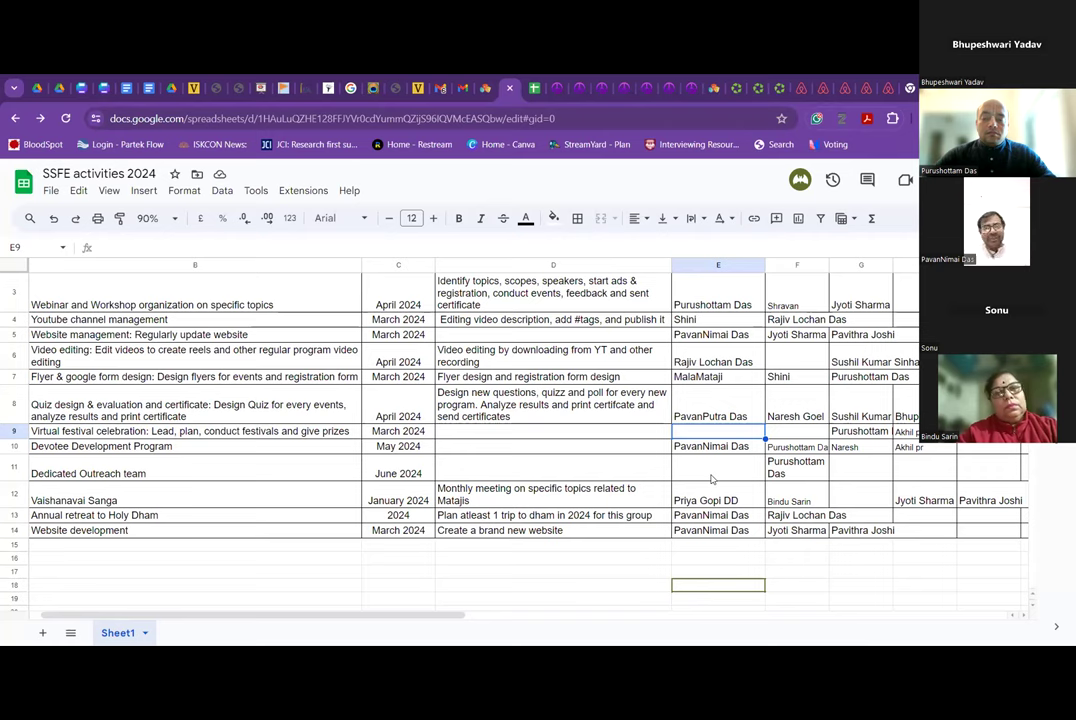
left_click(609, 436)
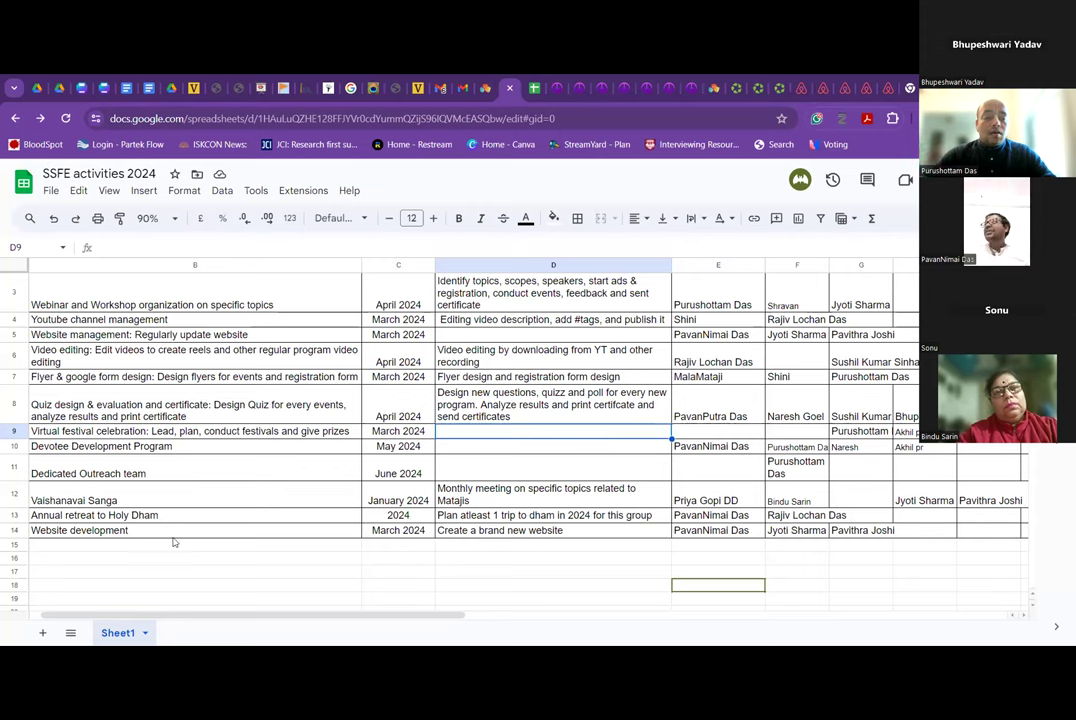
Add the task 'Coordinator and internal outreach' in B15.
left_click(103, 549)
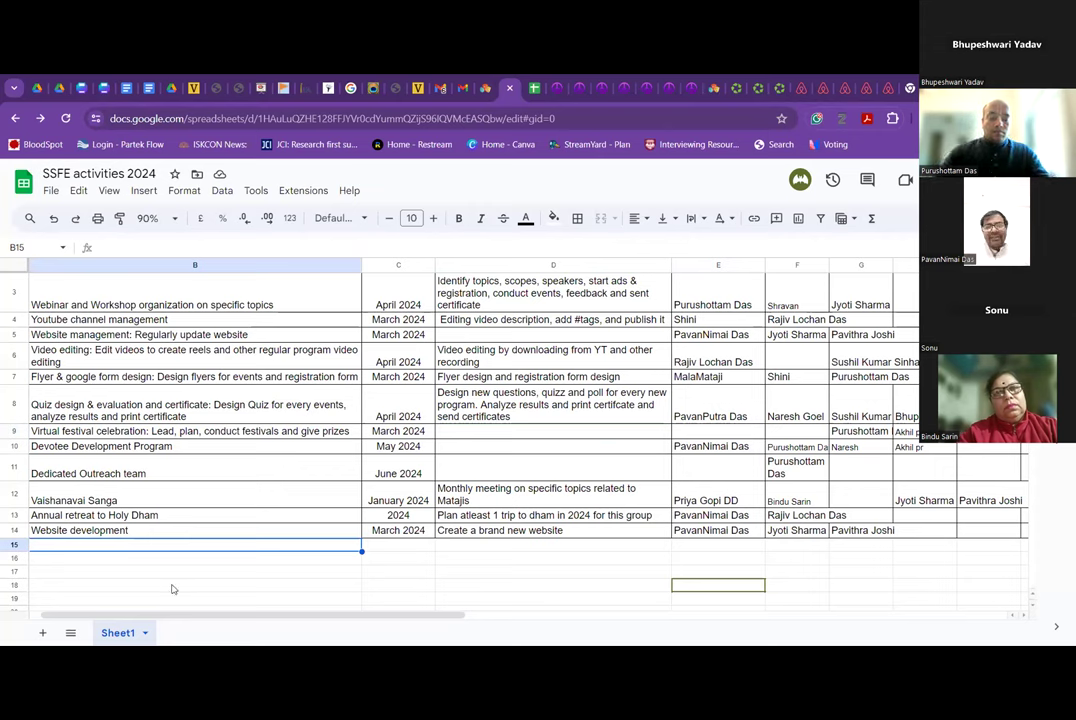
type("Coo")
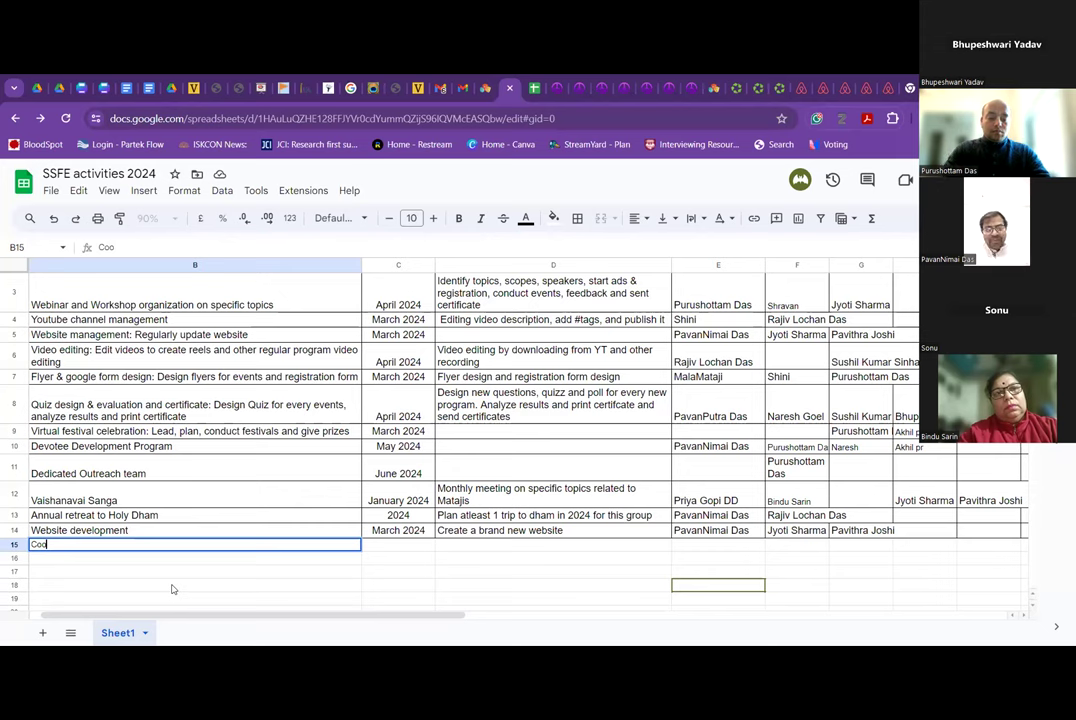
type("rdinator and internal outreach")
key("Tab")
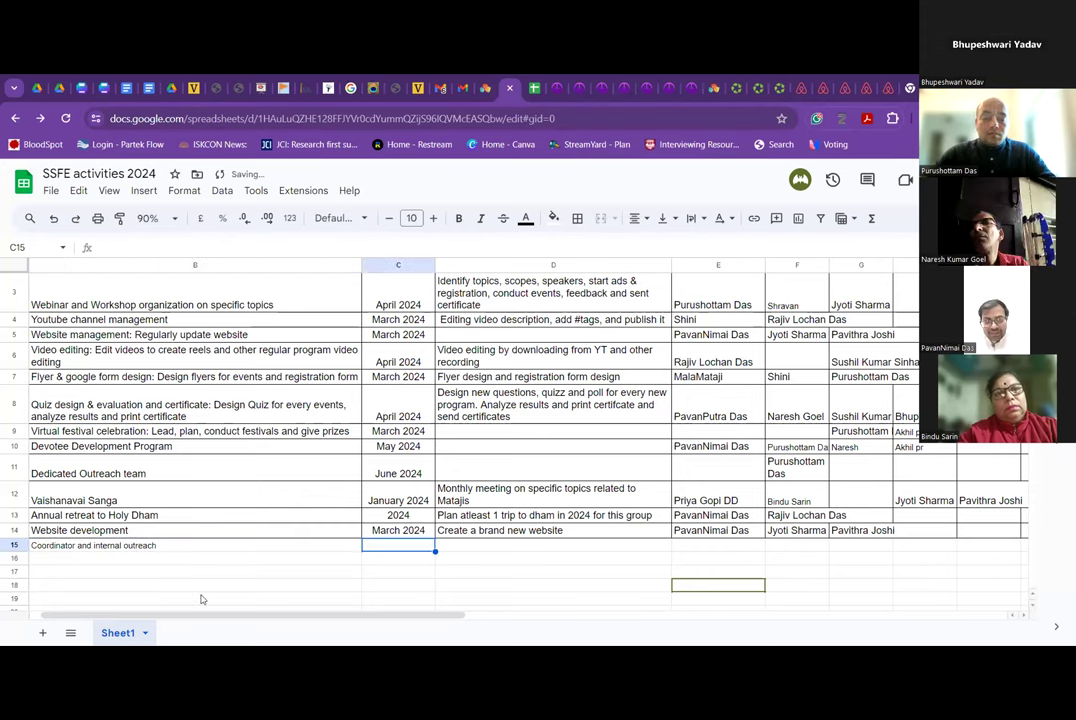
Enter 'Attendence and tracking and following' as the task details in D15.
left_click(459, 549)
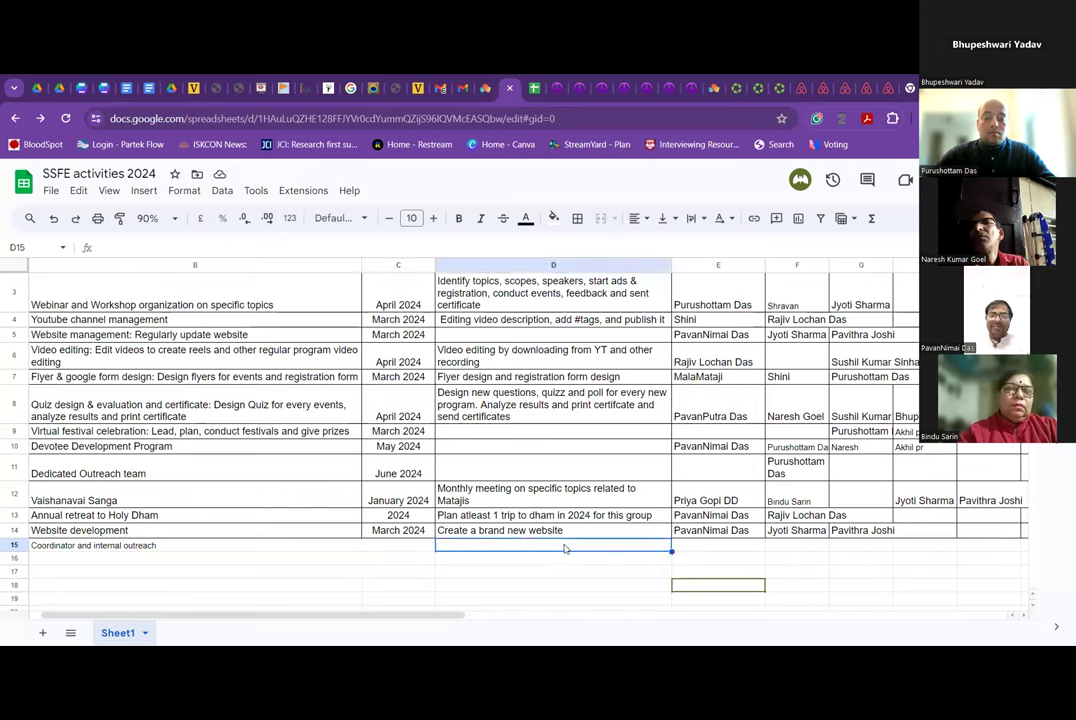
left_click(715, 547)
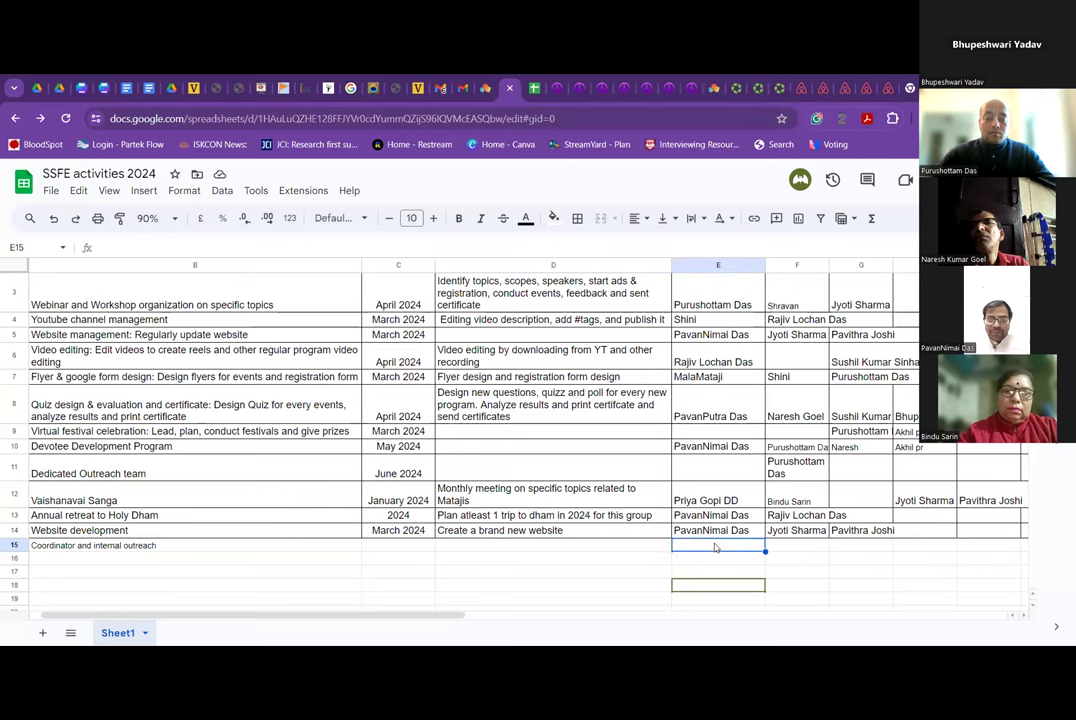
left_click(636, 545)
type("Atten")
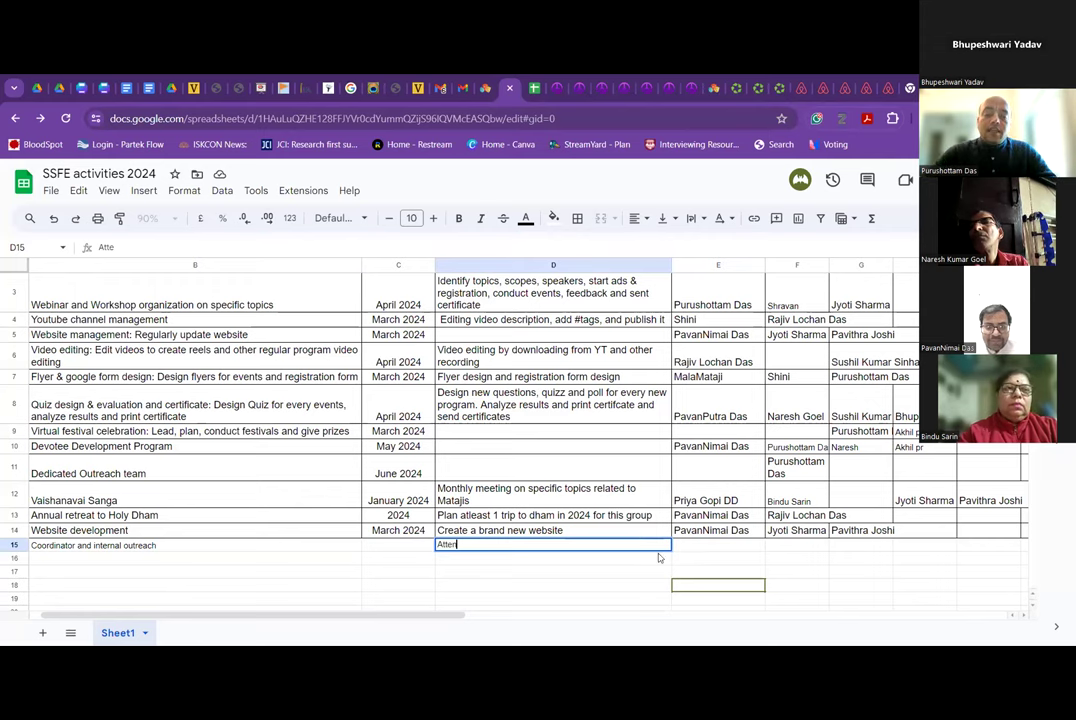
type("dence and tracking and following")
left_click(703, 549)
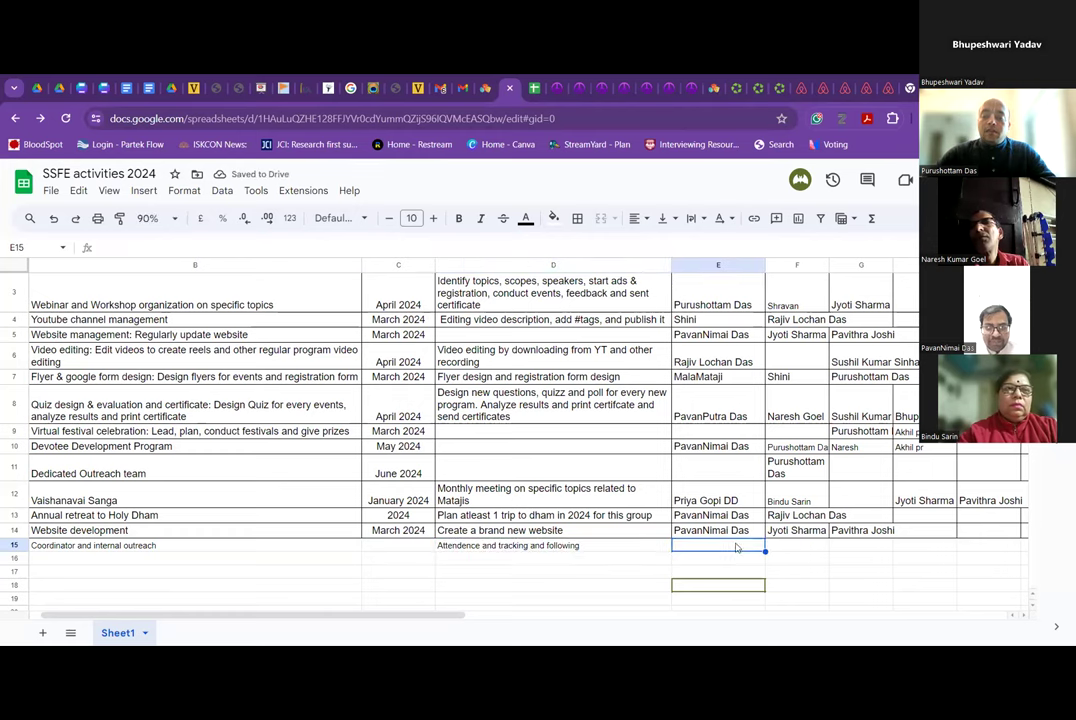
left_click(733, 535)
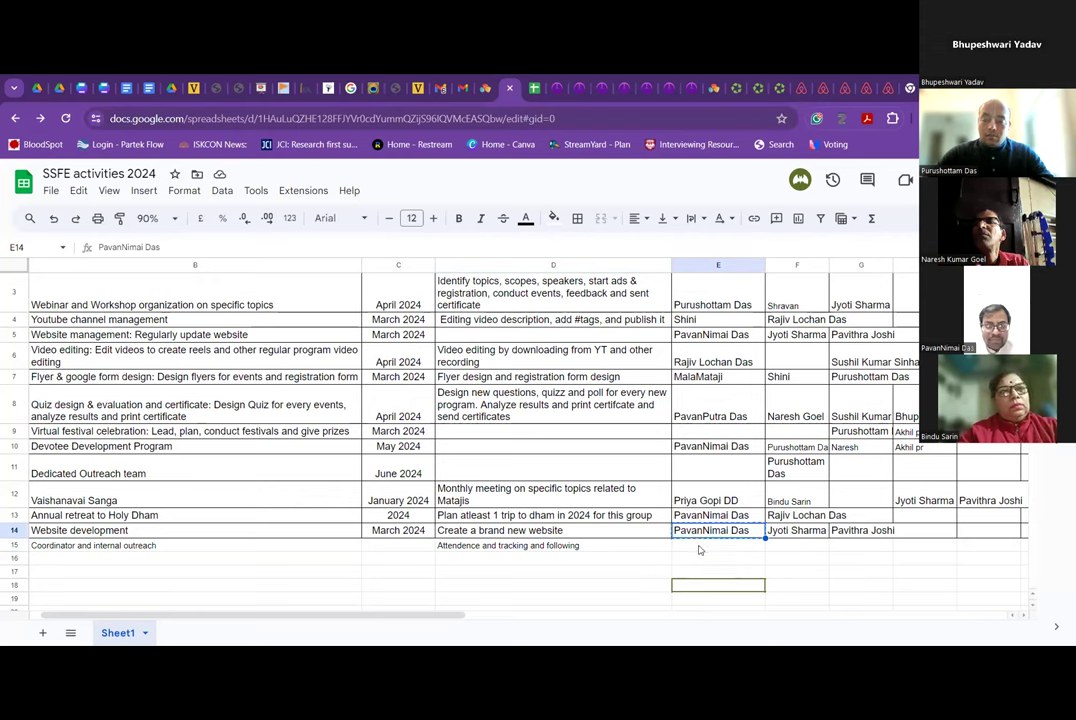
Paste the Website development lead into E15 and type the co-lead's name in F15.
left_click(700, 546)
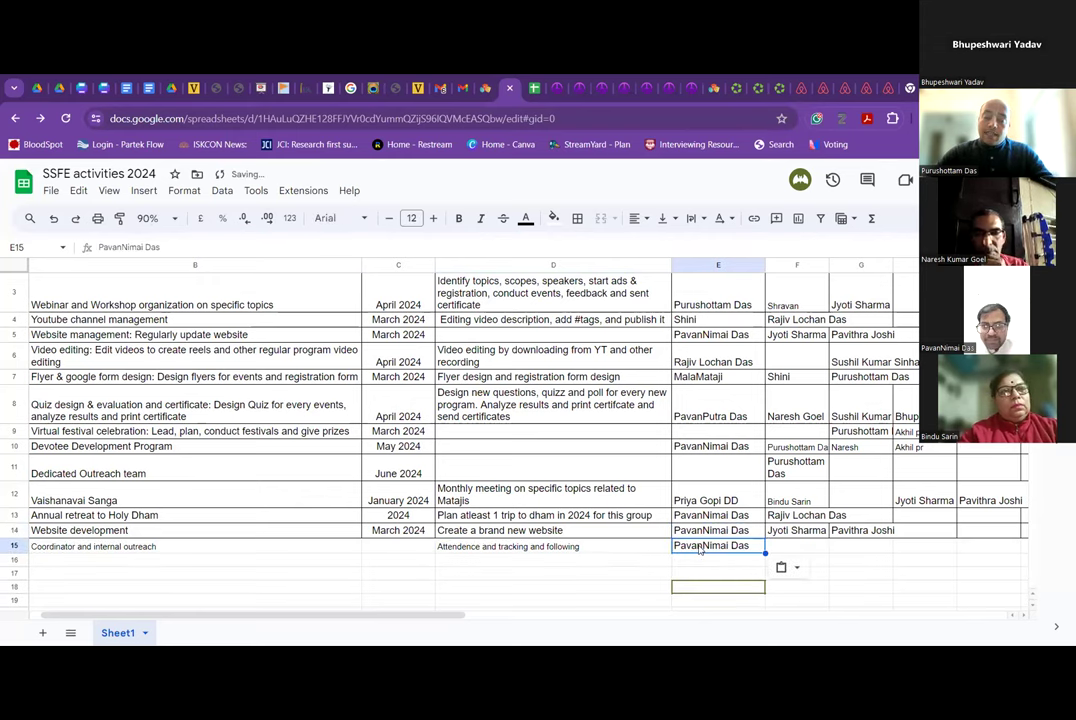
left_click(776, 545)
type("Naresh")
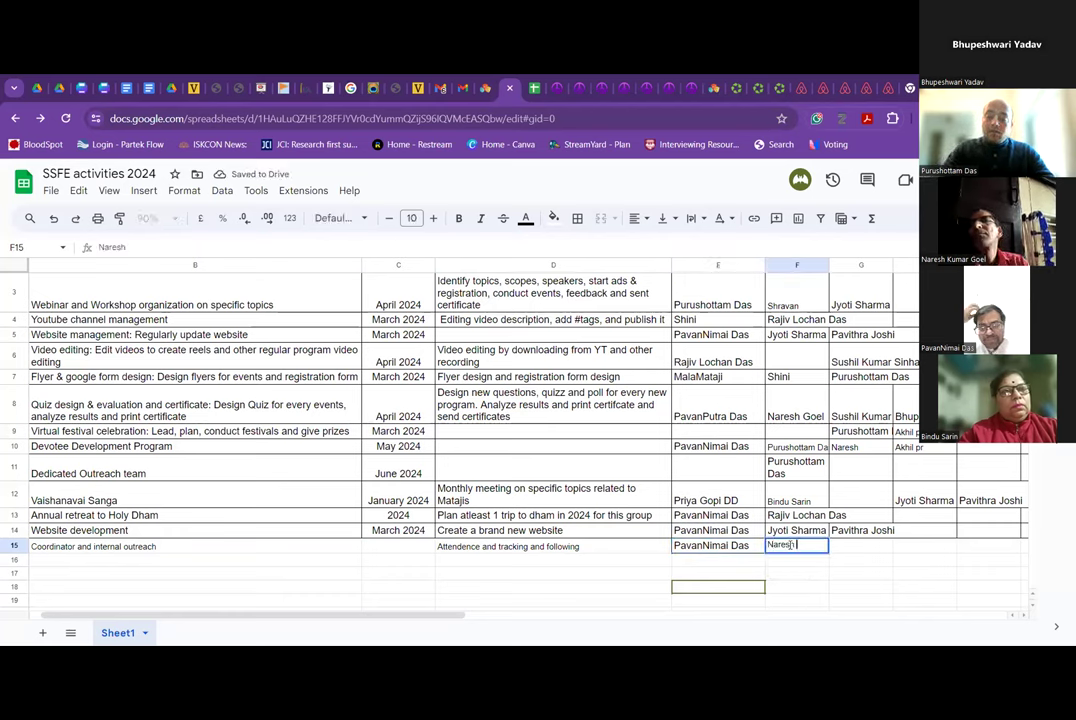
type(" pr")
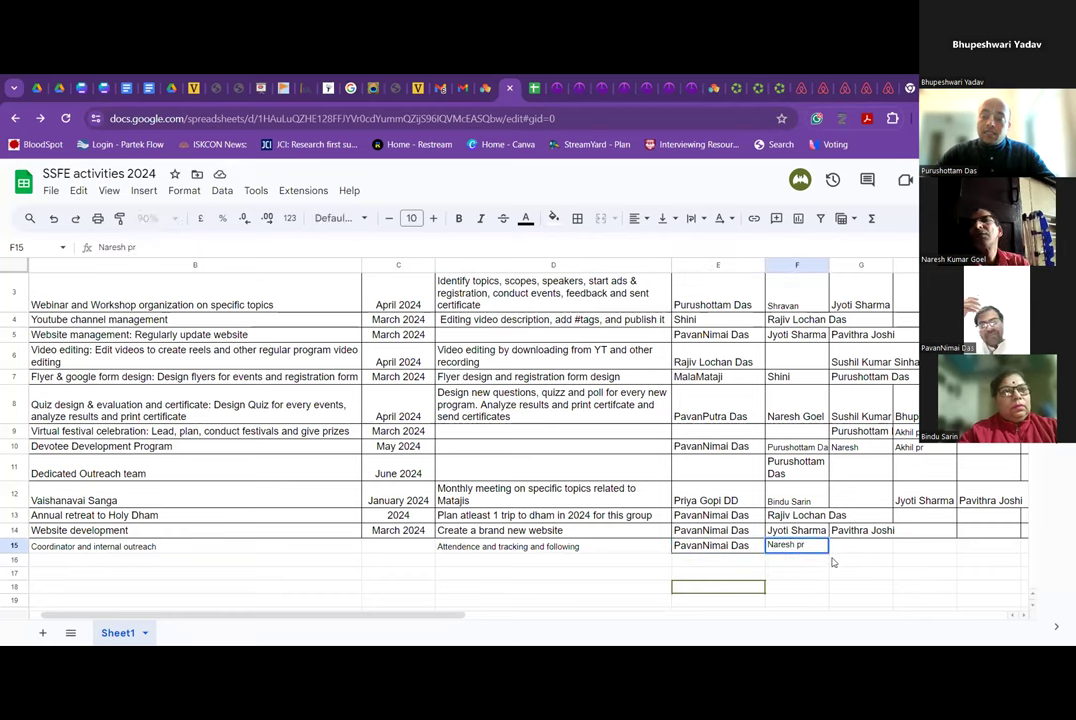
left_click(845, 551)
left_click(808, 549)
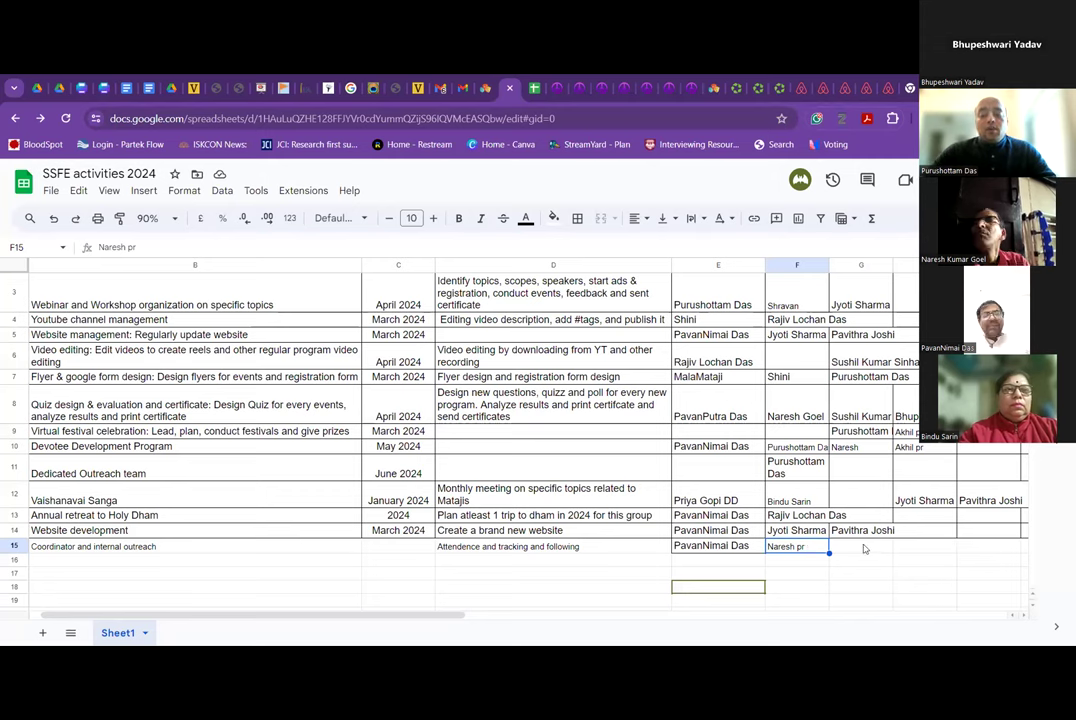
Leave G15 empty and paint its small-text formatting onto the lead cell E15.
left_click(724, 553)
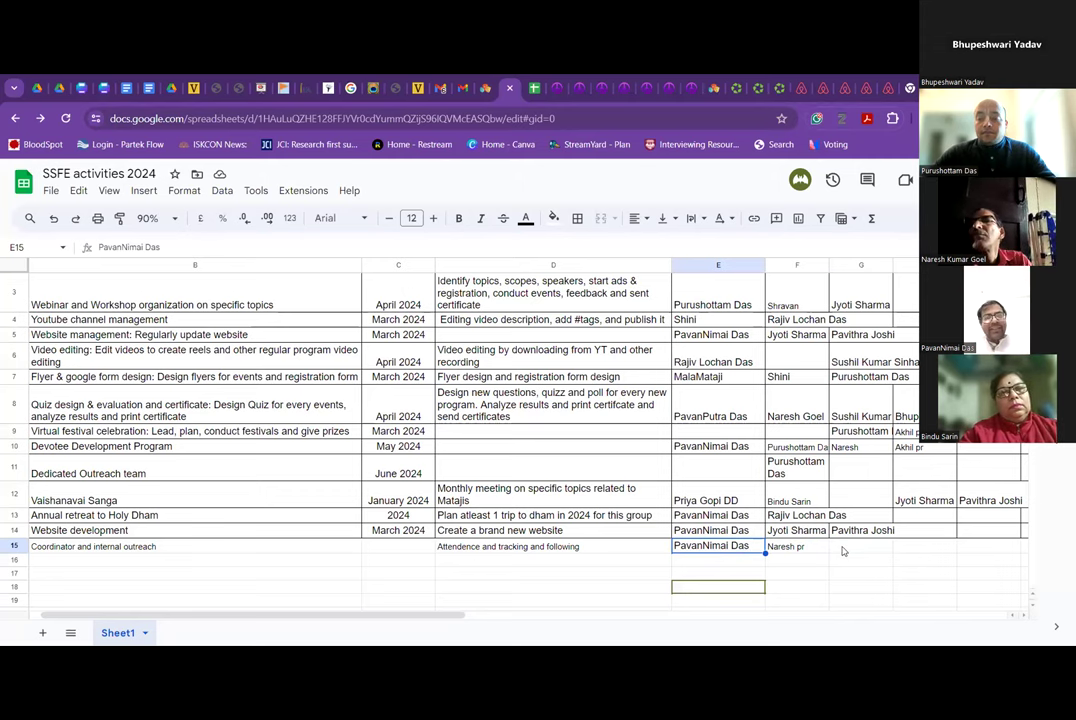
left_click(843, 548)
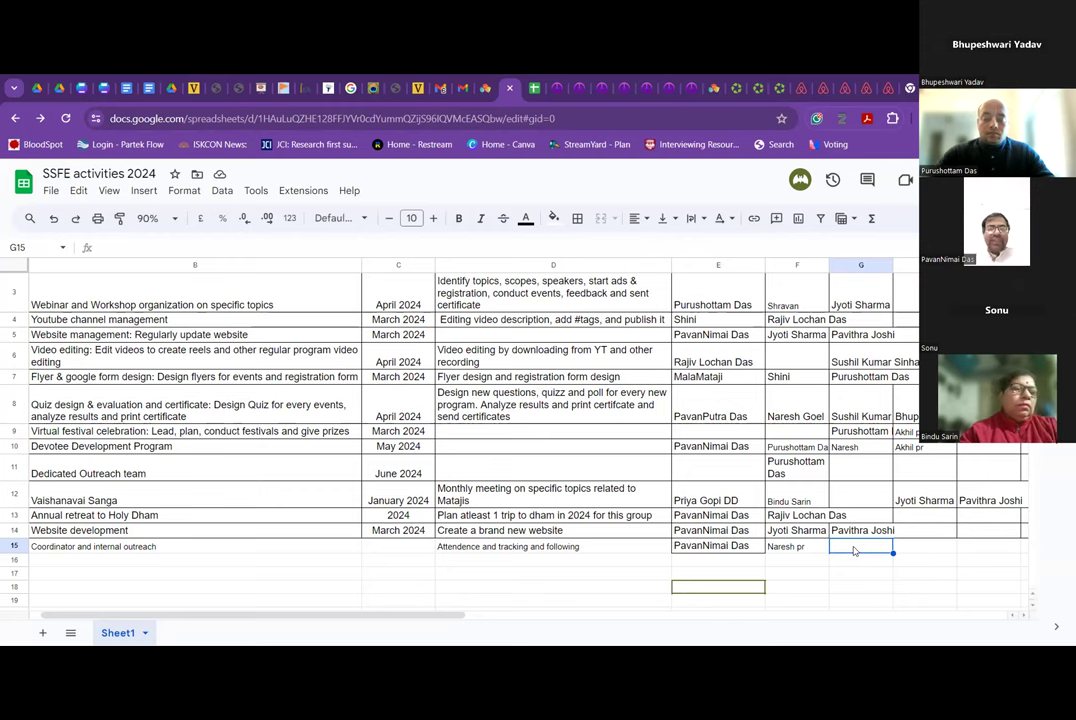
double_click(854, 548)
type("Jyro")
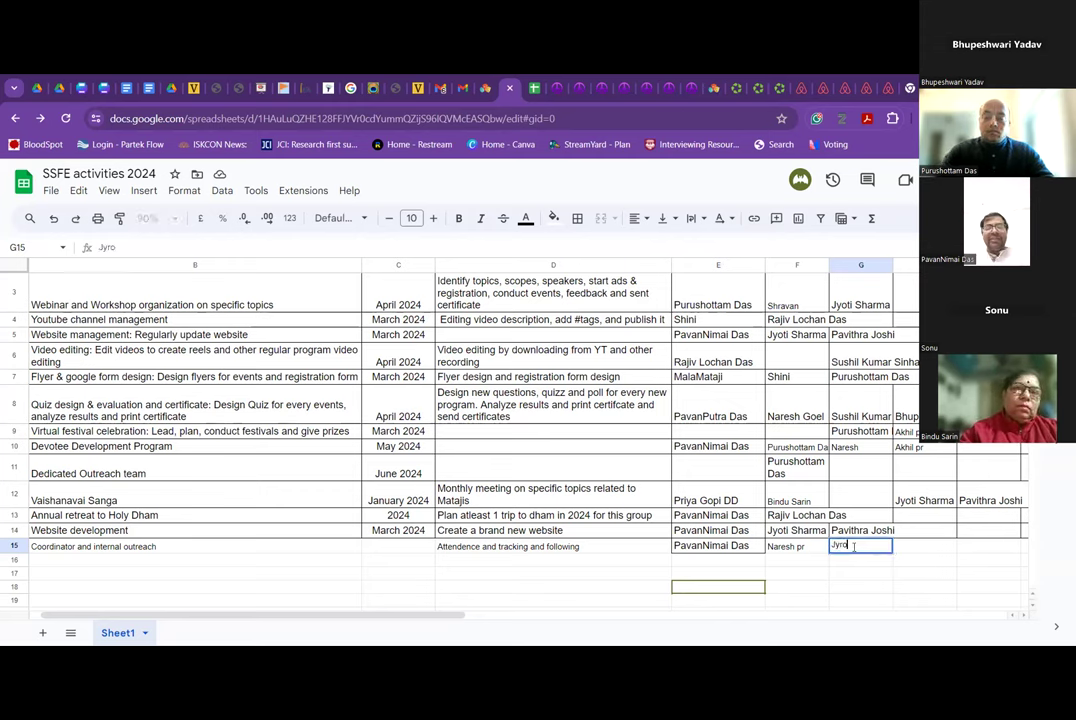
type("t")
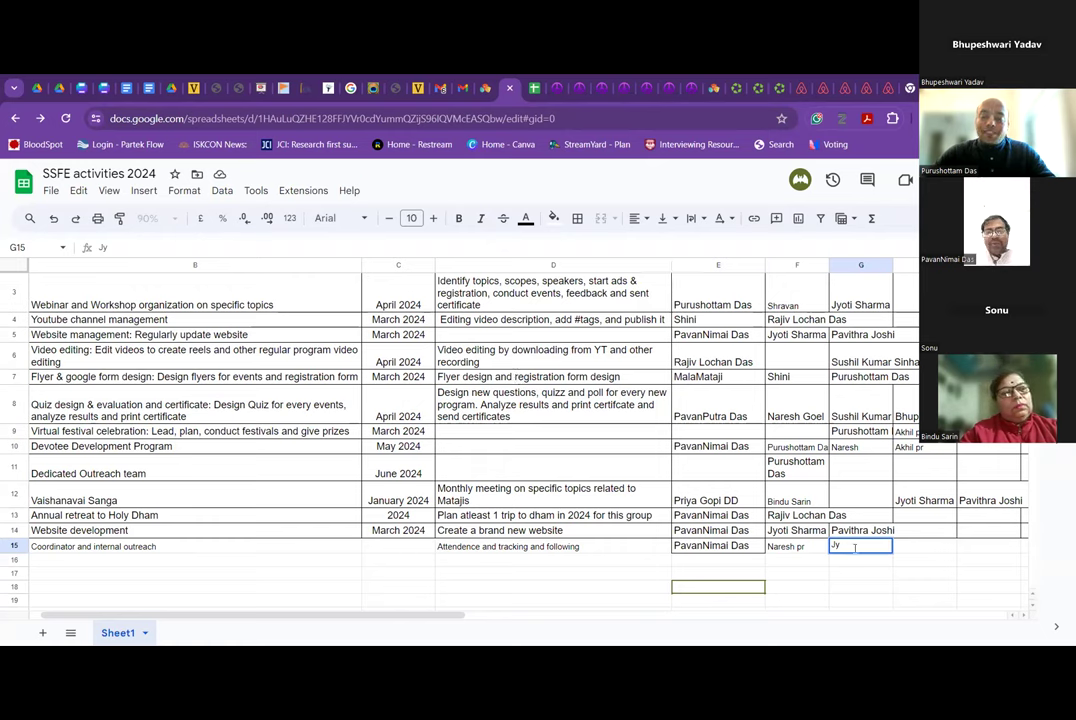
key("BackSpace")
key("BackSpace")
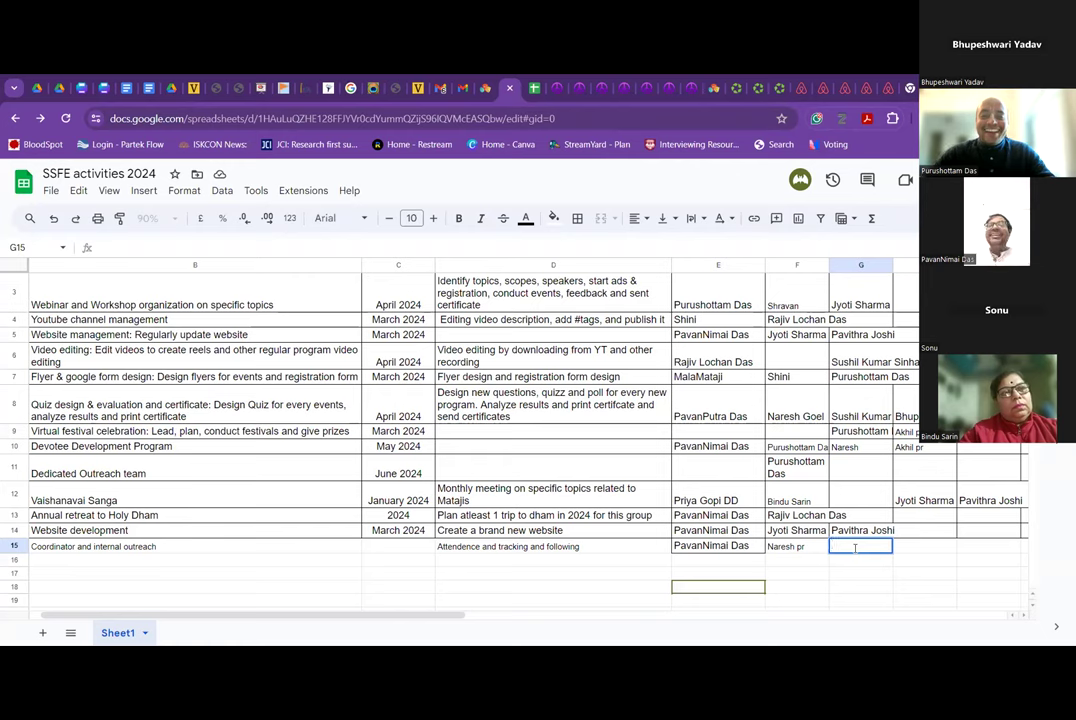
key("Return")
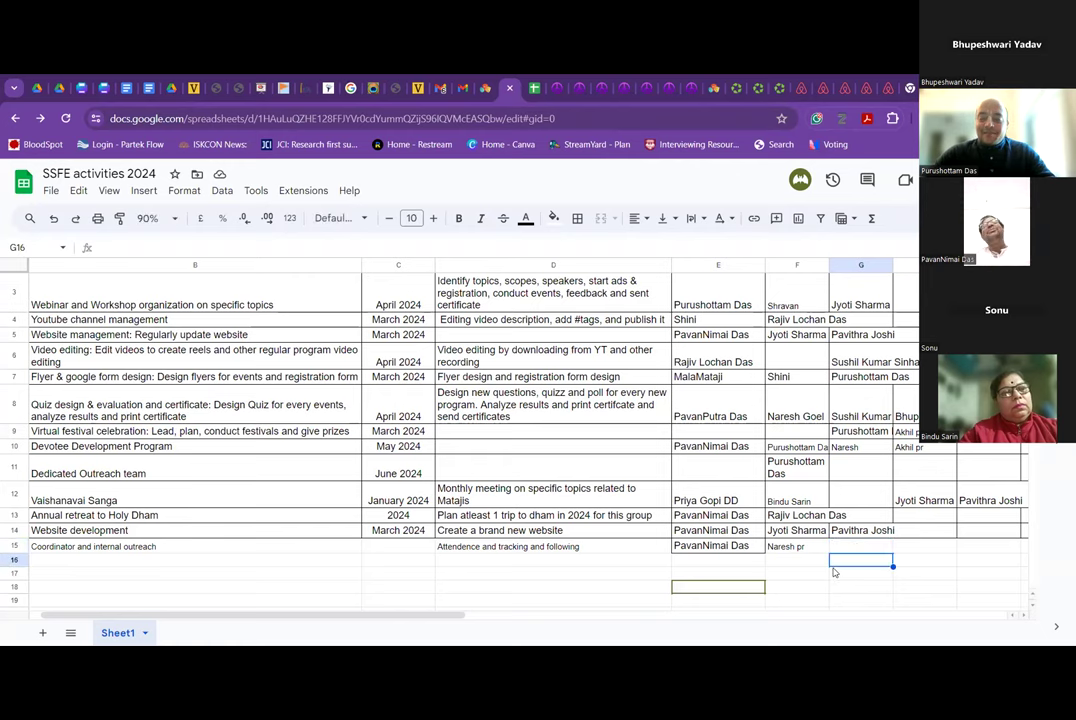
left_click(839, 548)
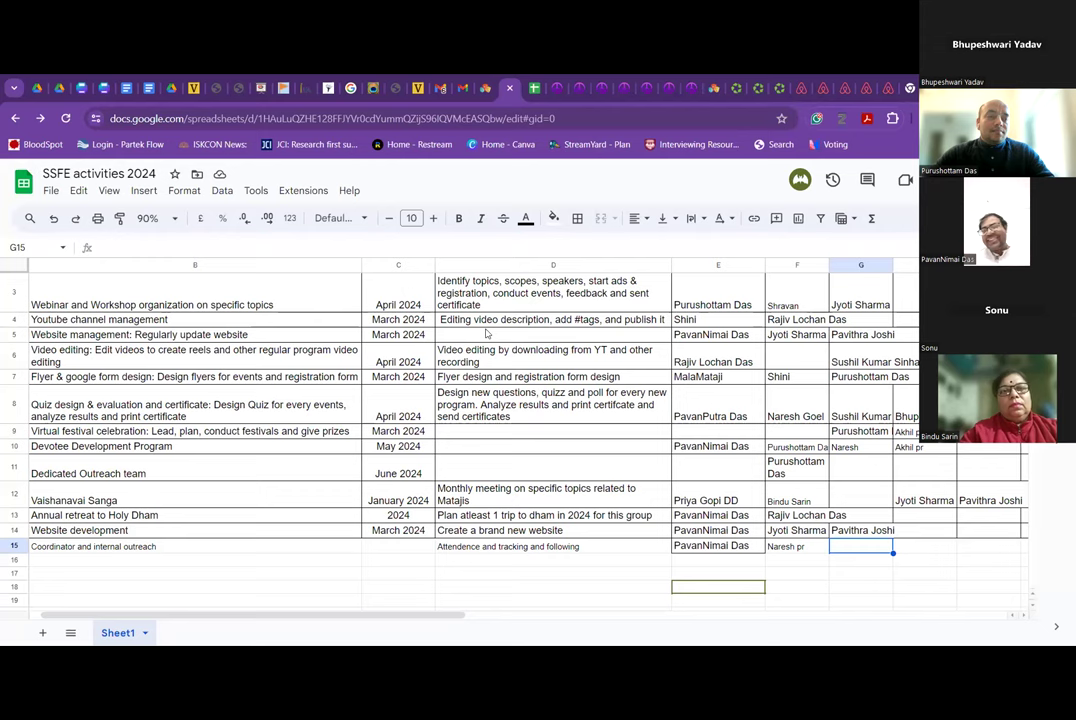
left_click(119, 218)
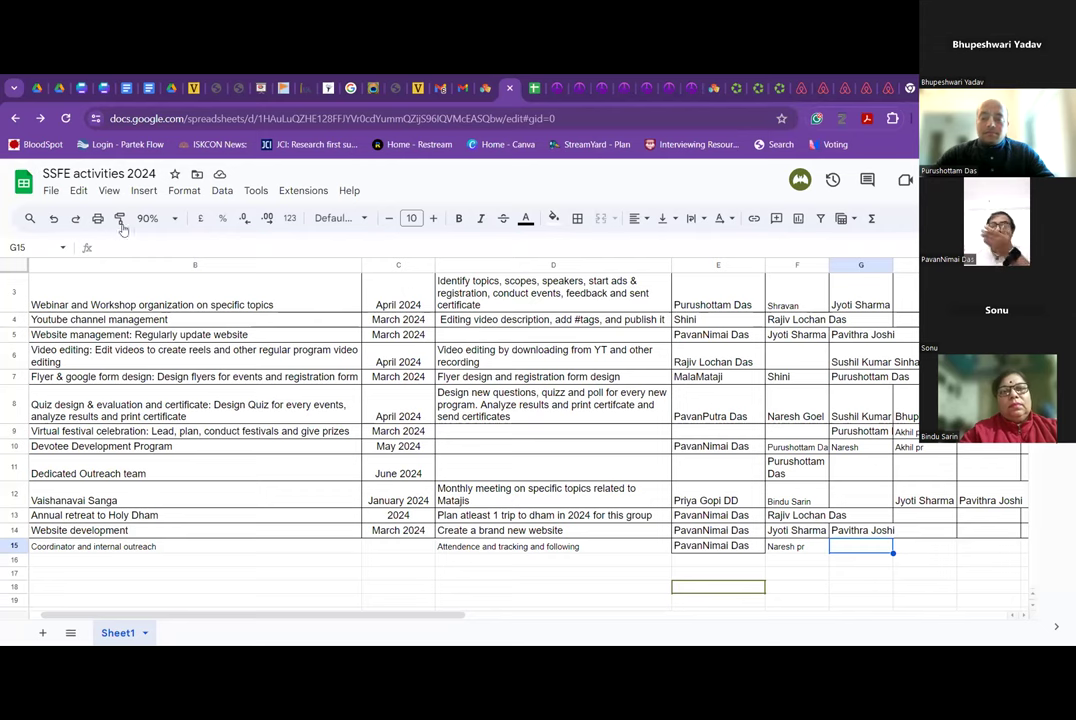
left_click(722, 547)
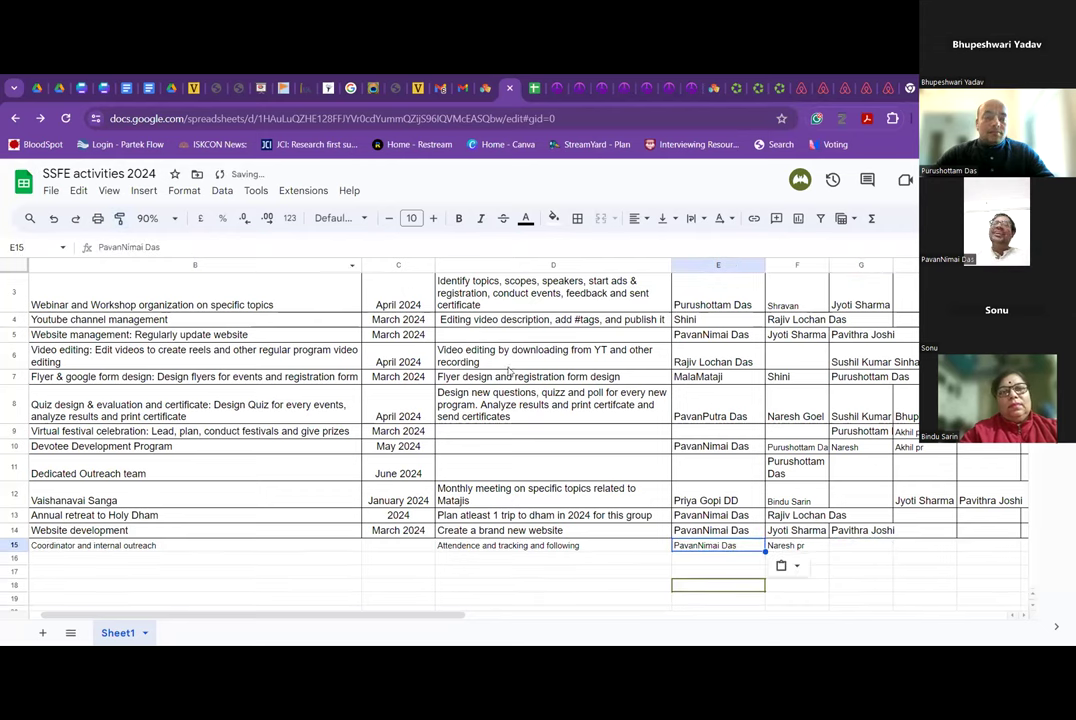
Paint E12's formatting across the name cells E4:I14.
left_click(718, 500)
left_click(119, 218)
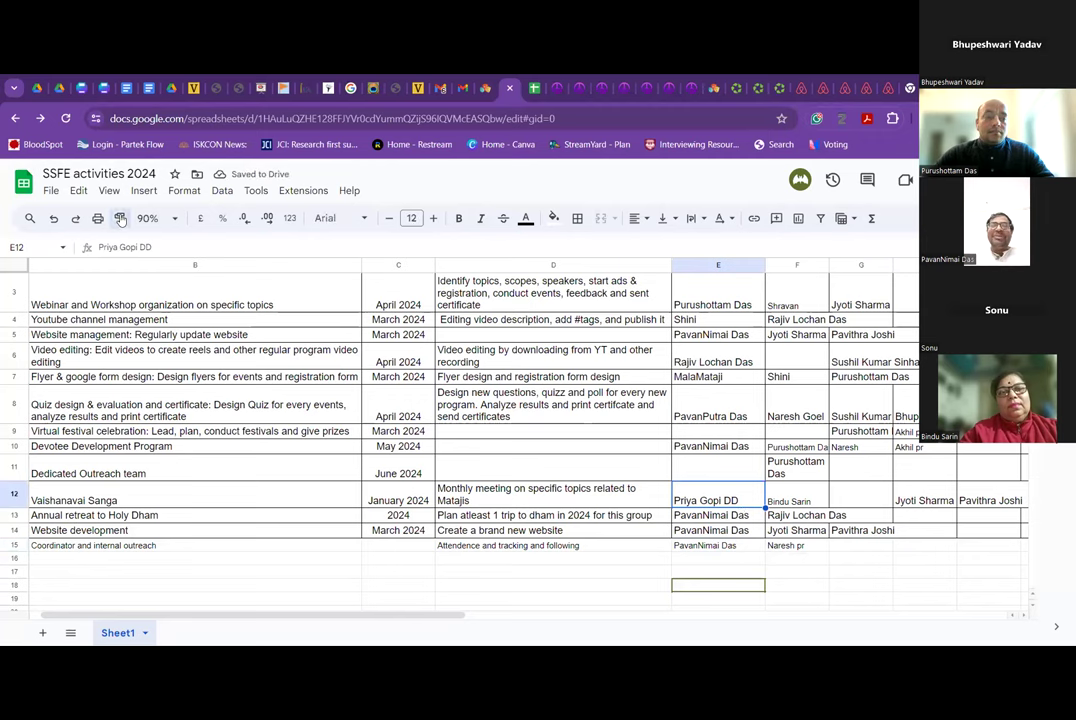
mouse_move(700, 319)
left_mouse_down()
mouse_move(860, 440)
mouse_move(964, 541)
left_mouse_up()
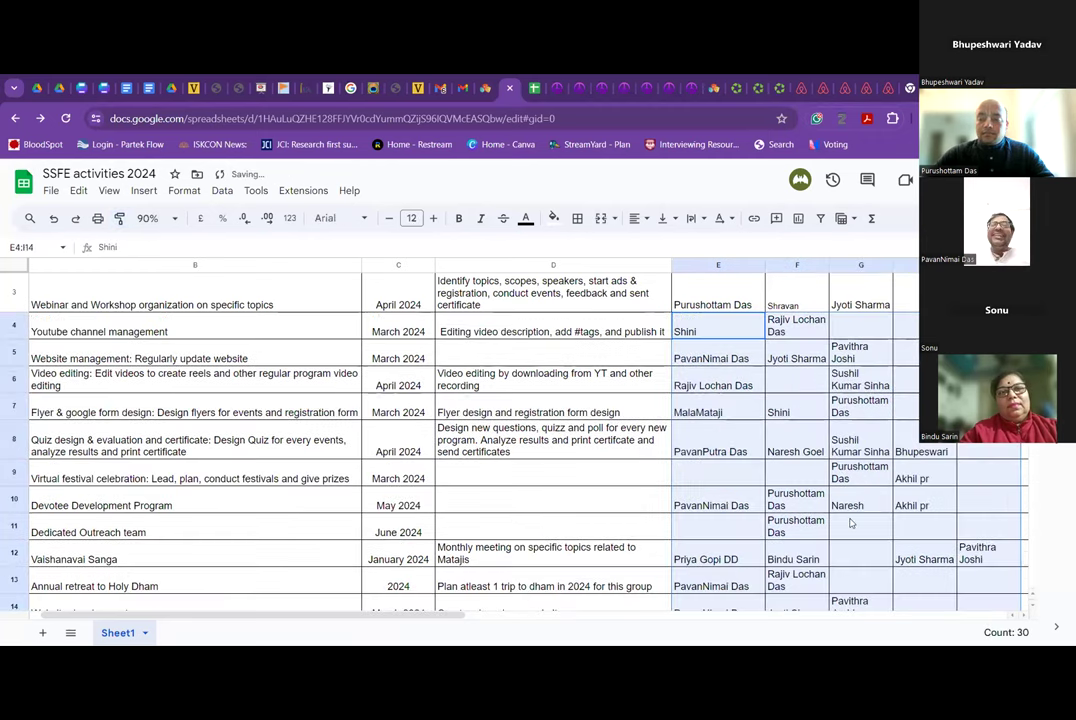
left_click(850, 519)
scroll(851, 522, "down", 1)
Paint F13's format onto co-lead F15 and E14's format onto lead E15.
left_click(800, 516)
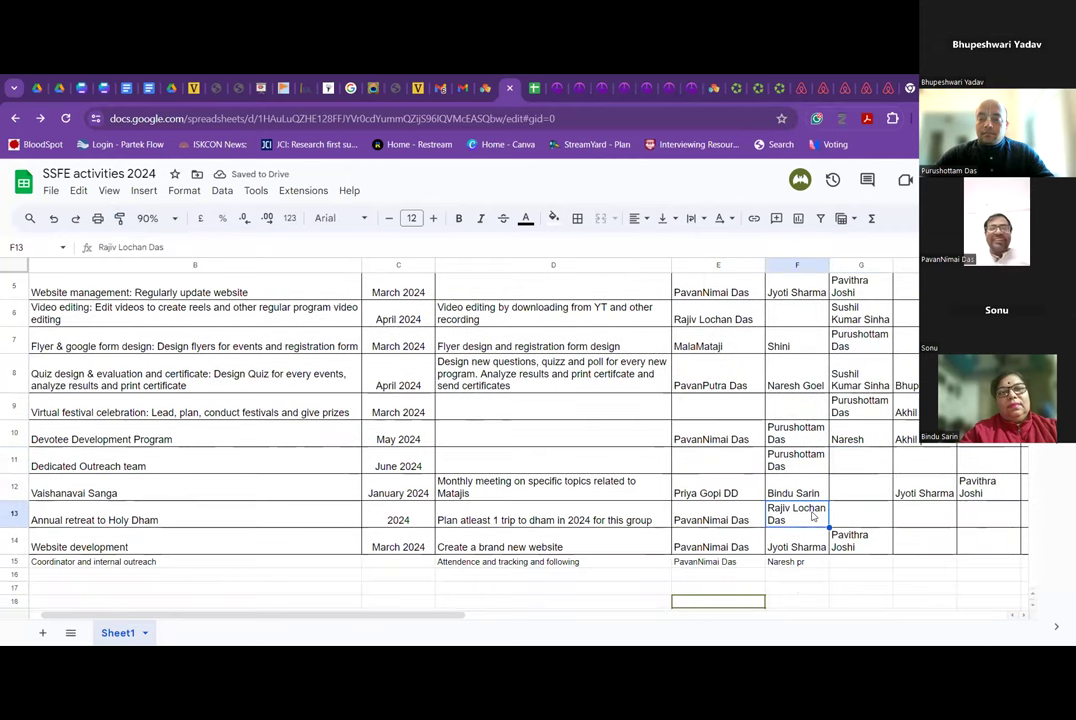
left_click(120, 224)
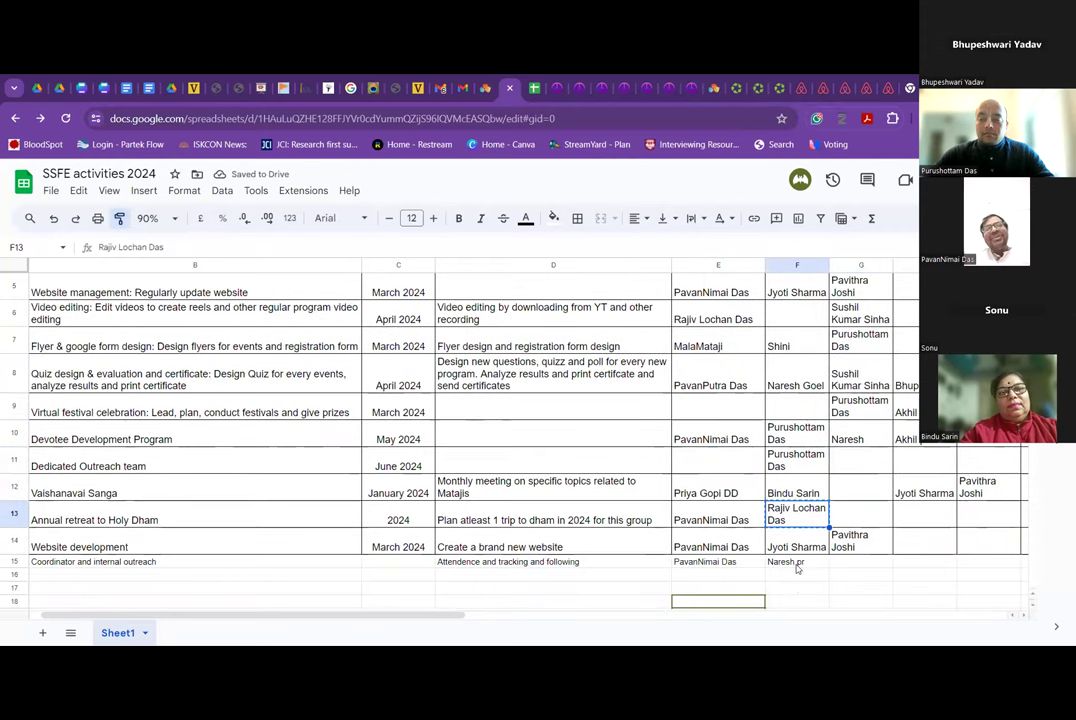
left_click(797, 566)
left_click(833, 521)
left_click(712, 547)
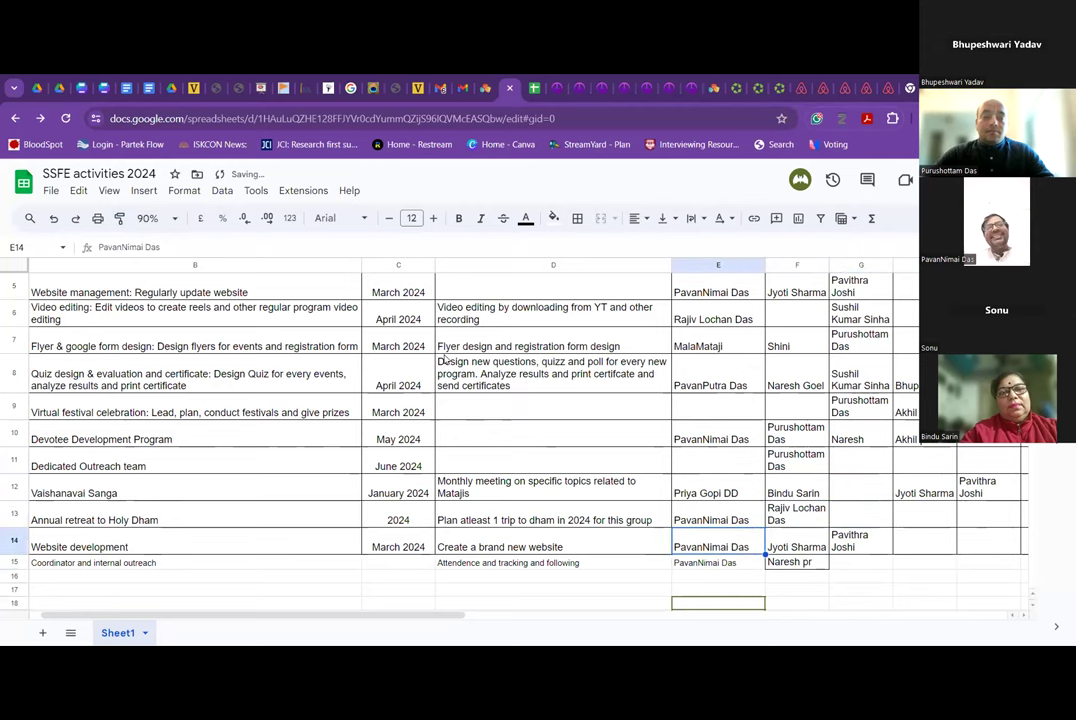
left_click(116, 218)
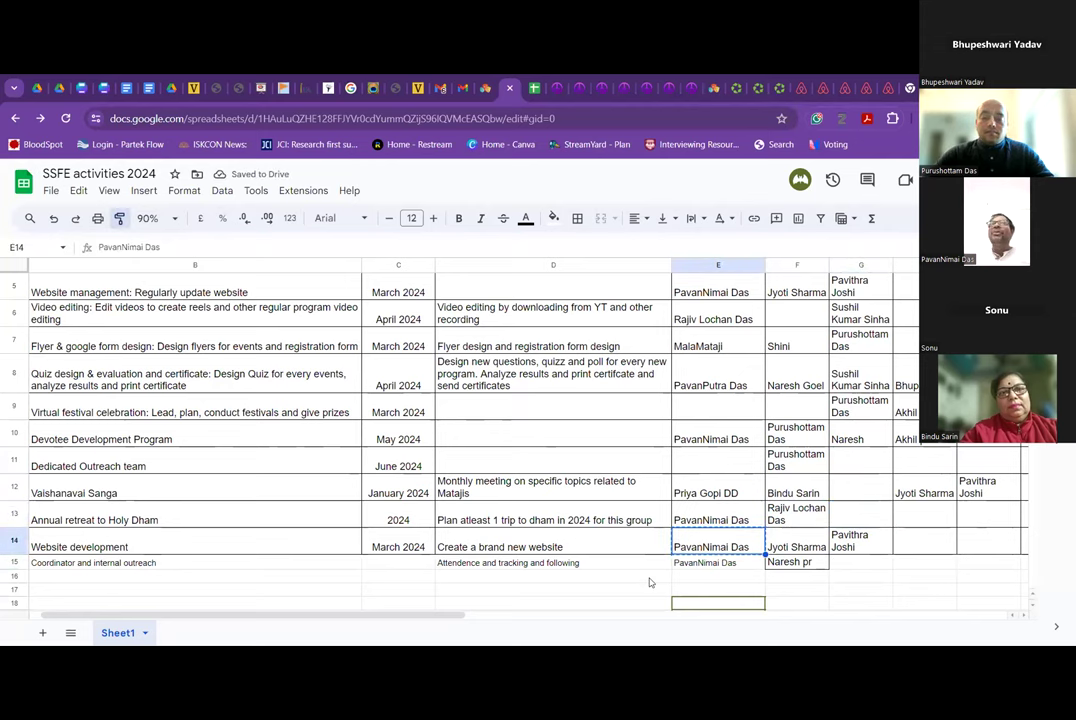
left_click(700, 563)
left_click(884, 495)
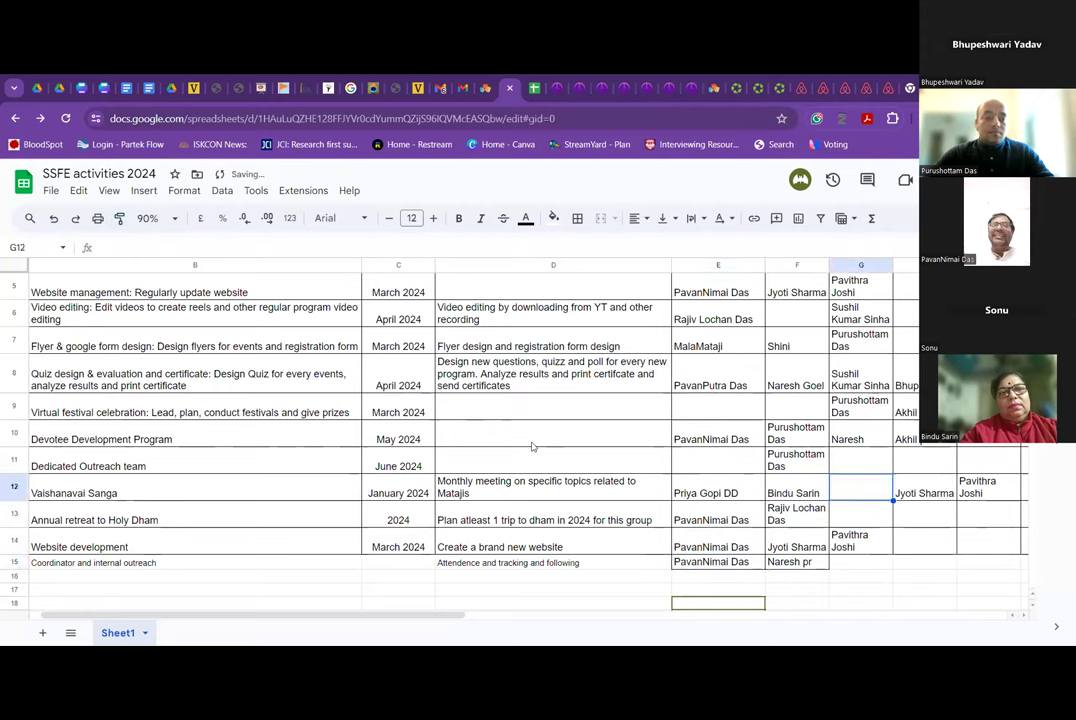
left_click(172, 224)
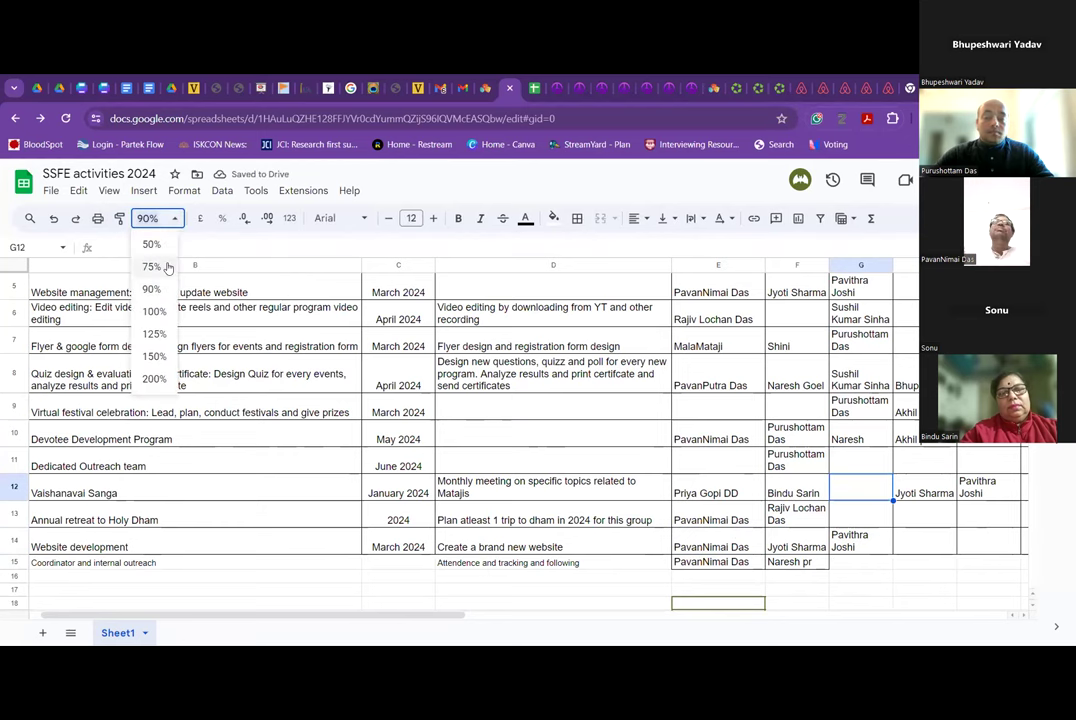
Set the zoom to 75% and scroll down to the coordinator row's G15.
left_click(150, 264)
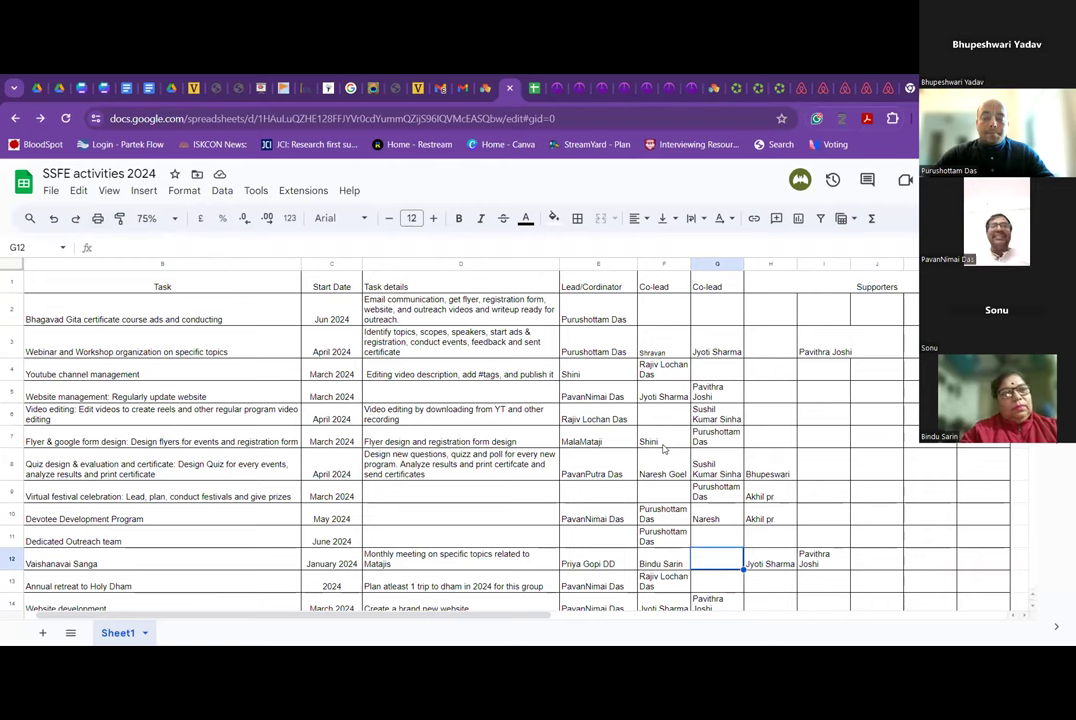
scroll(662, 449, "down", 1)
scroll(662, 449, "down", 2)
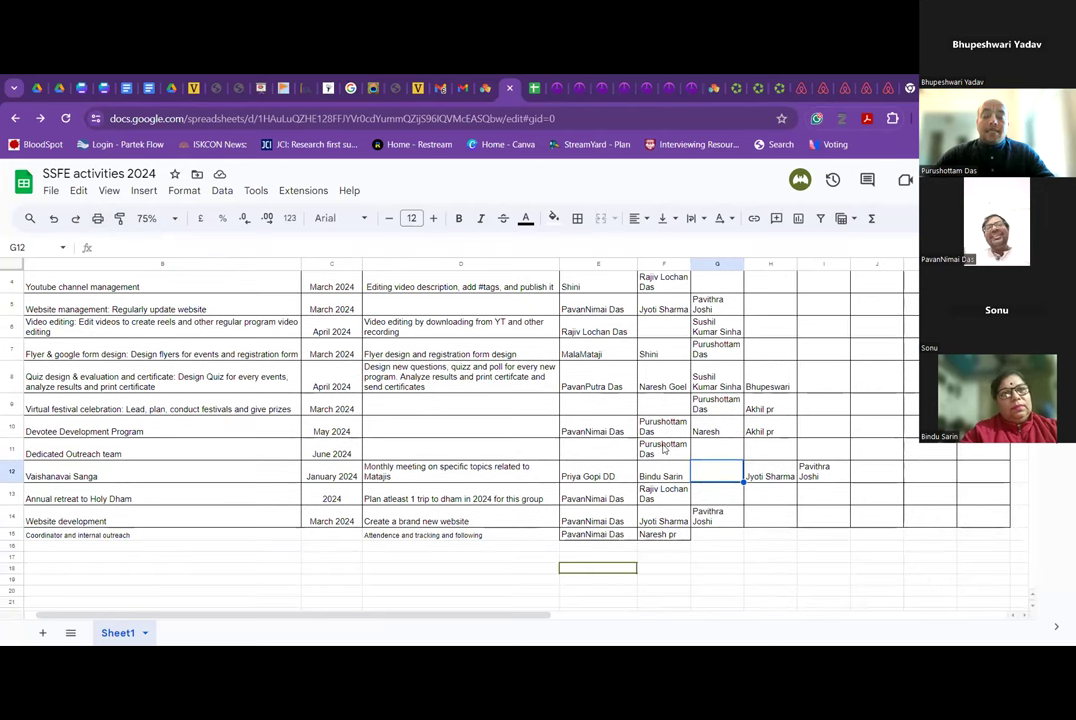
left_click(708, 537)
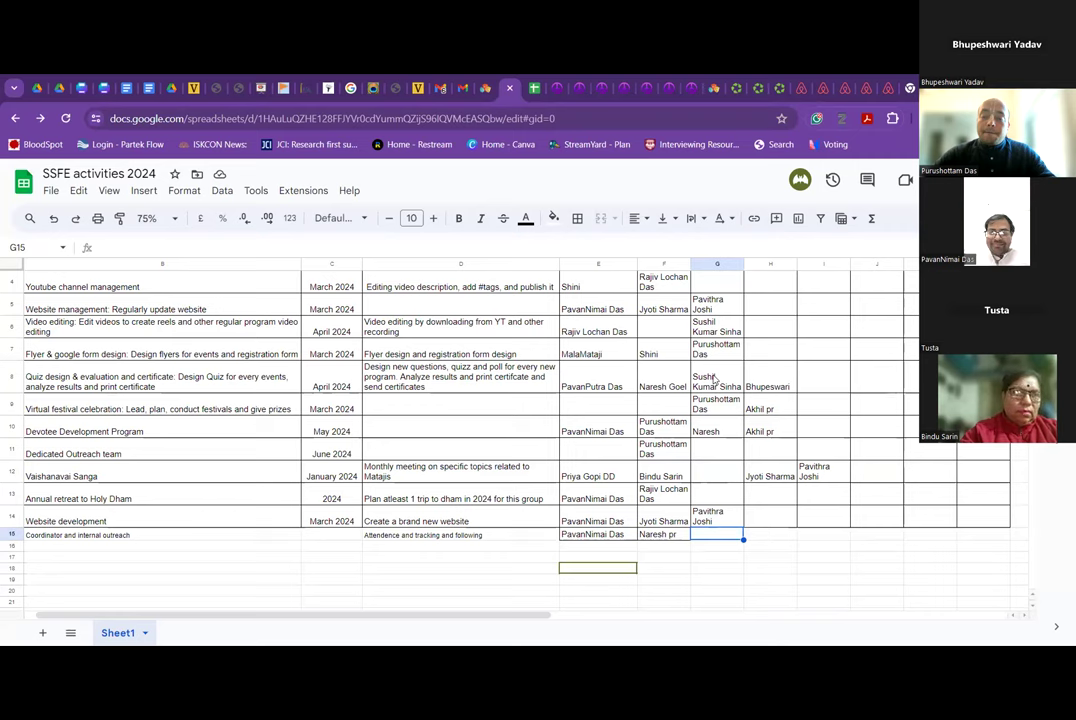
Enter the two supporter names in G15 and H15 of the coordinator row, correcting typos.
type("Mala")
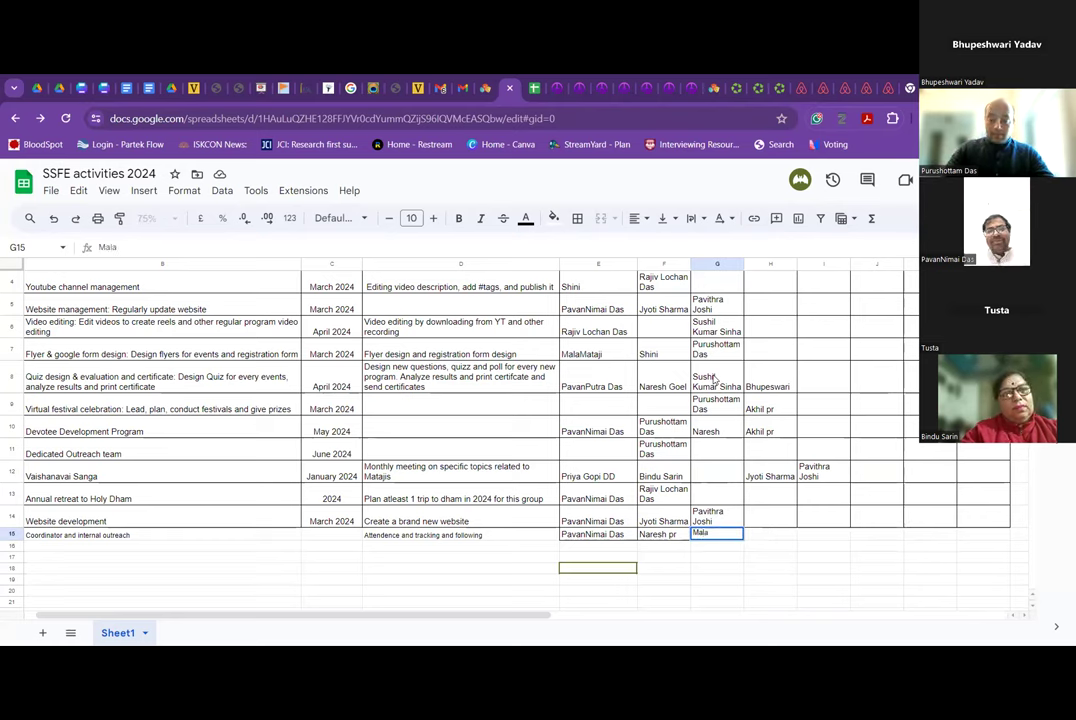
key("BackSpace")
key("BackSpace")
key("BackSpace")
key("BackSpace")
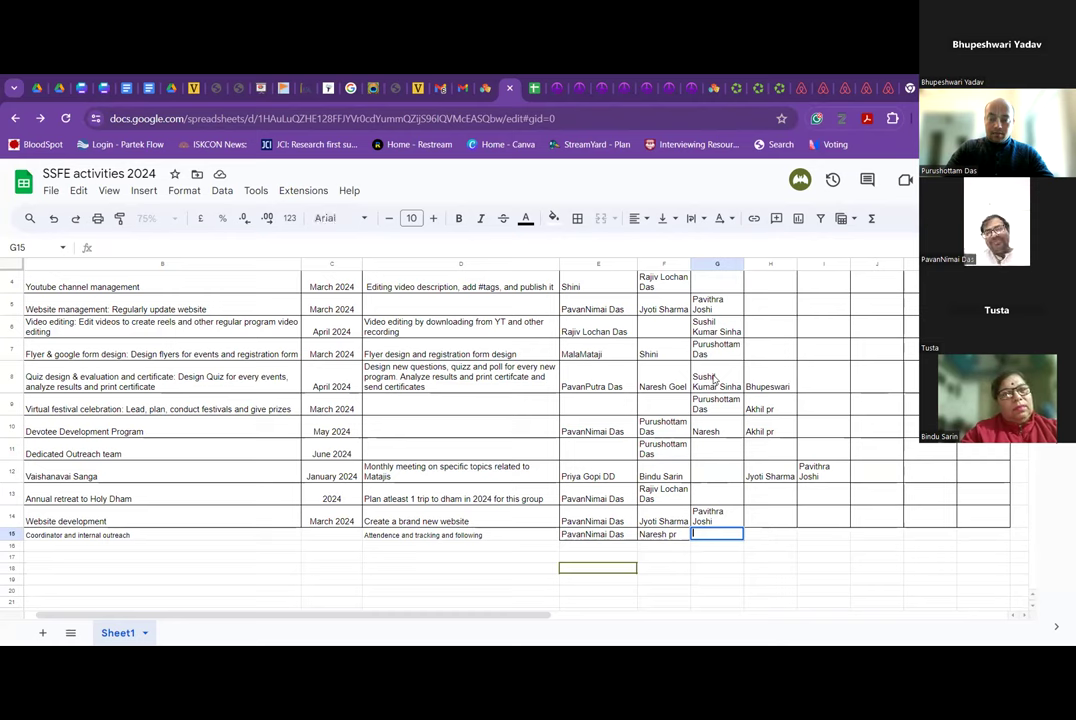
key("Tab")
type("Mata")
key("BackSpace")
key("BackSpace")
key("BackSpace")
key("BackSpace")
type("la")
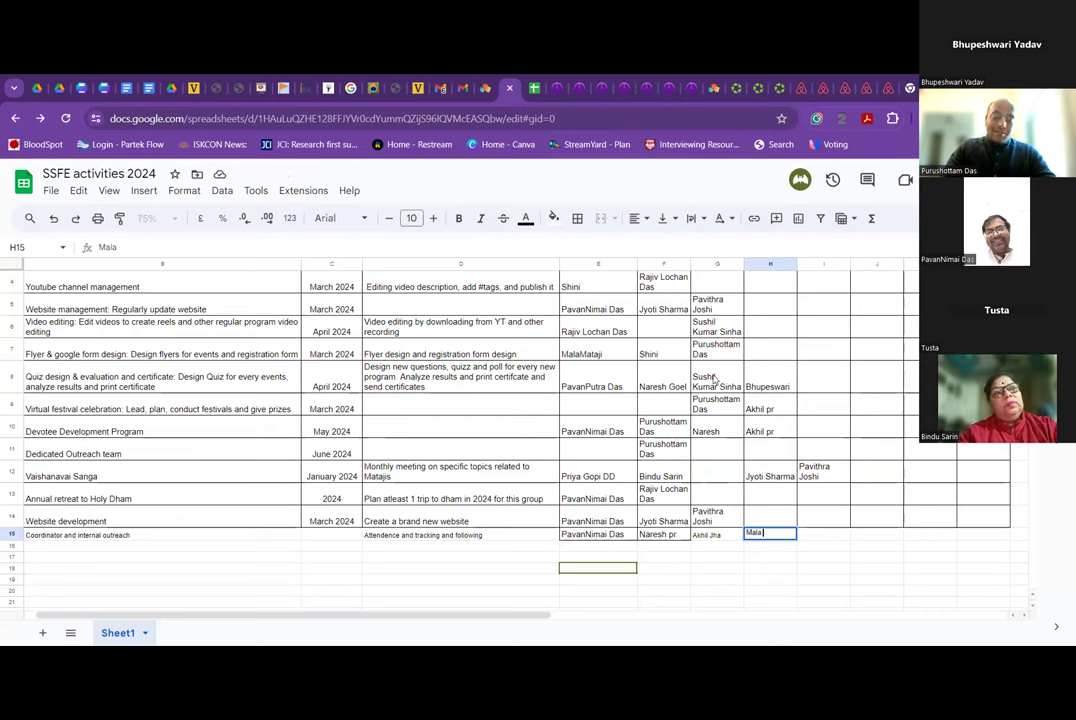
type(" mta")
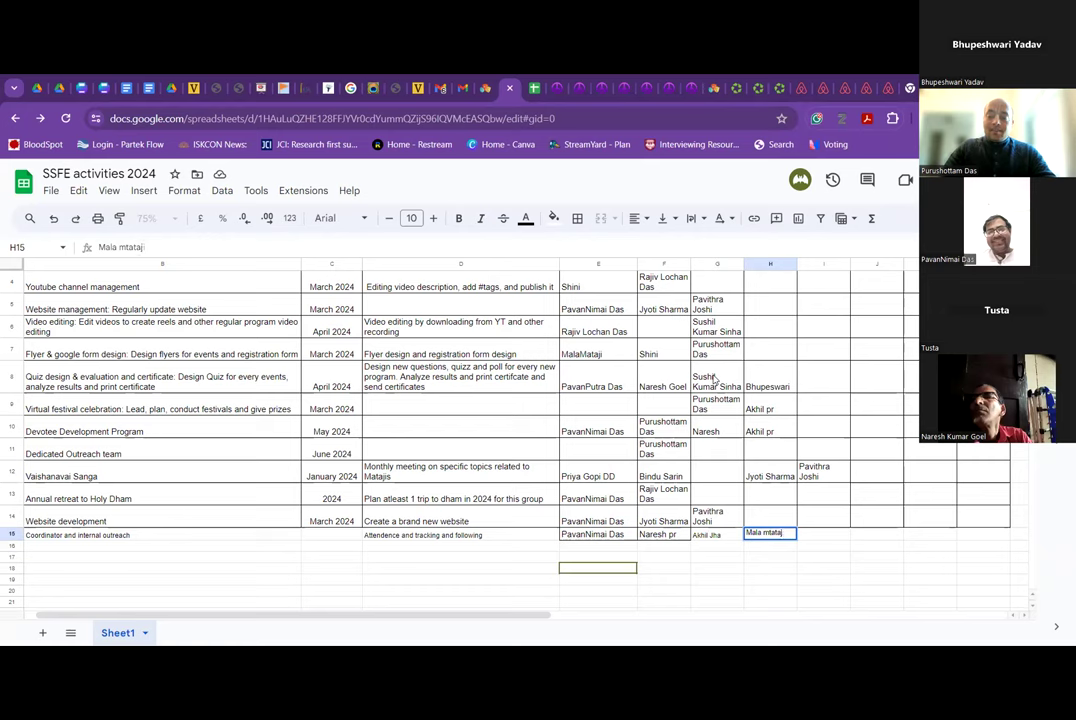
type("taj")
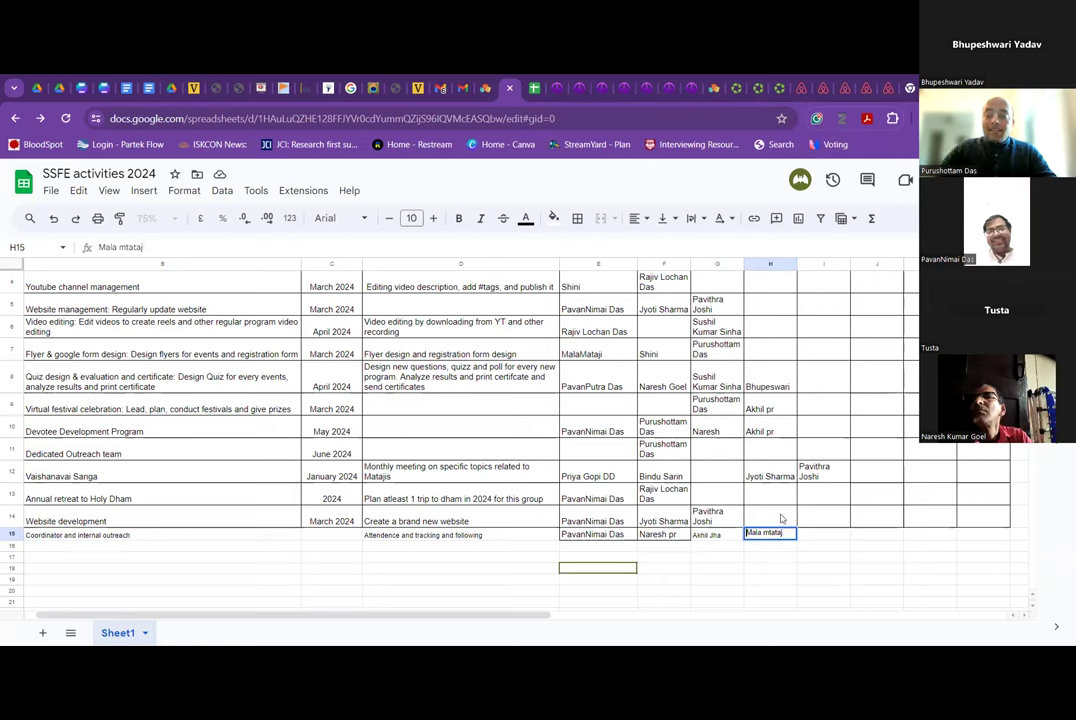
key("BackSpace")
key("BackSpace")
key("BackSpace")
key("BackSpace")
key("BackSpace")
type("at")
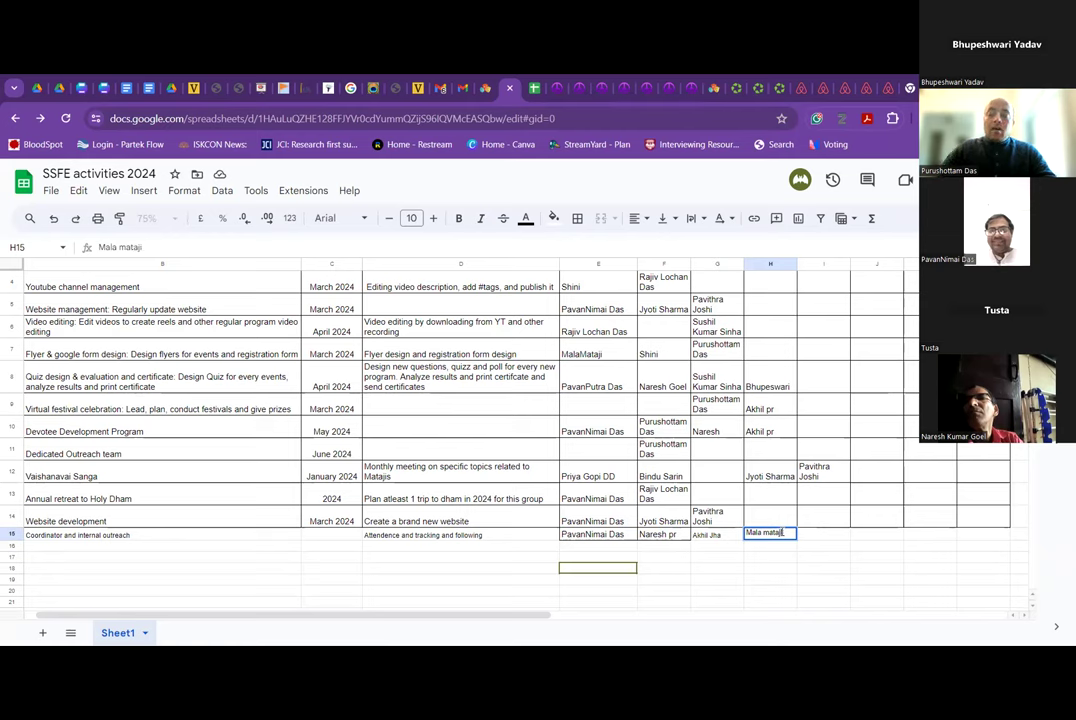
type("aji")
key("Return")
Copy the name-cell formatting from G14 onto G15:H15 with Paint format.
key("Up")
key("Up")
key("Left")
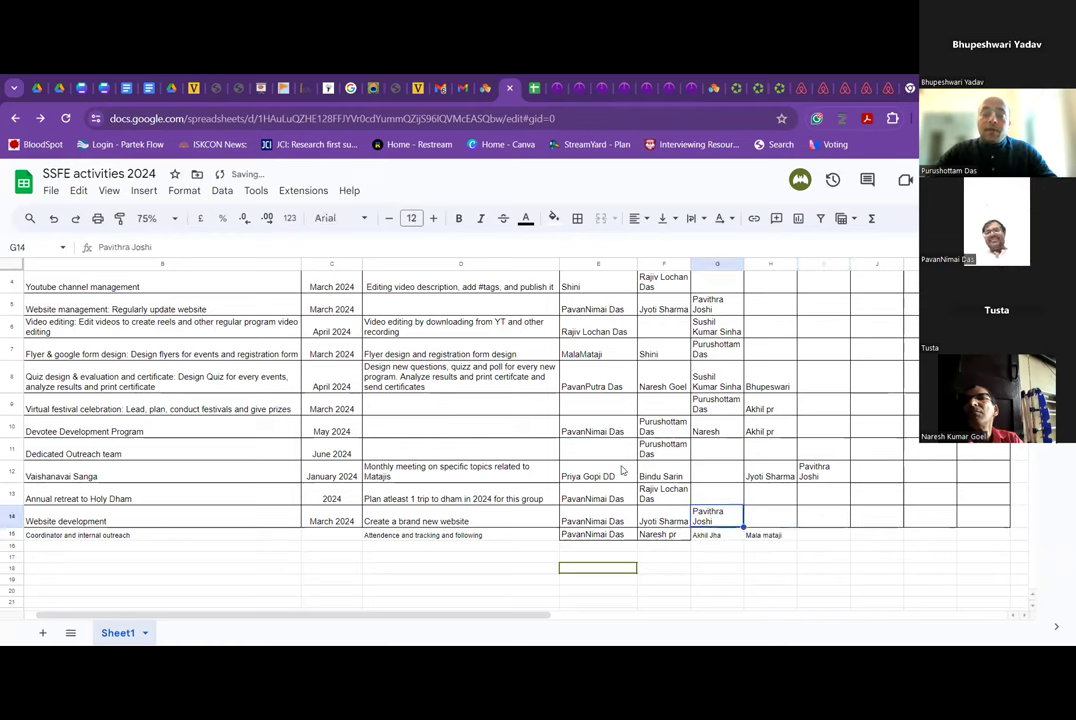
left_click(119, 218)
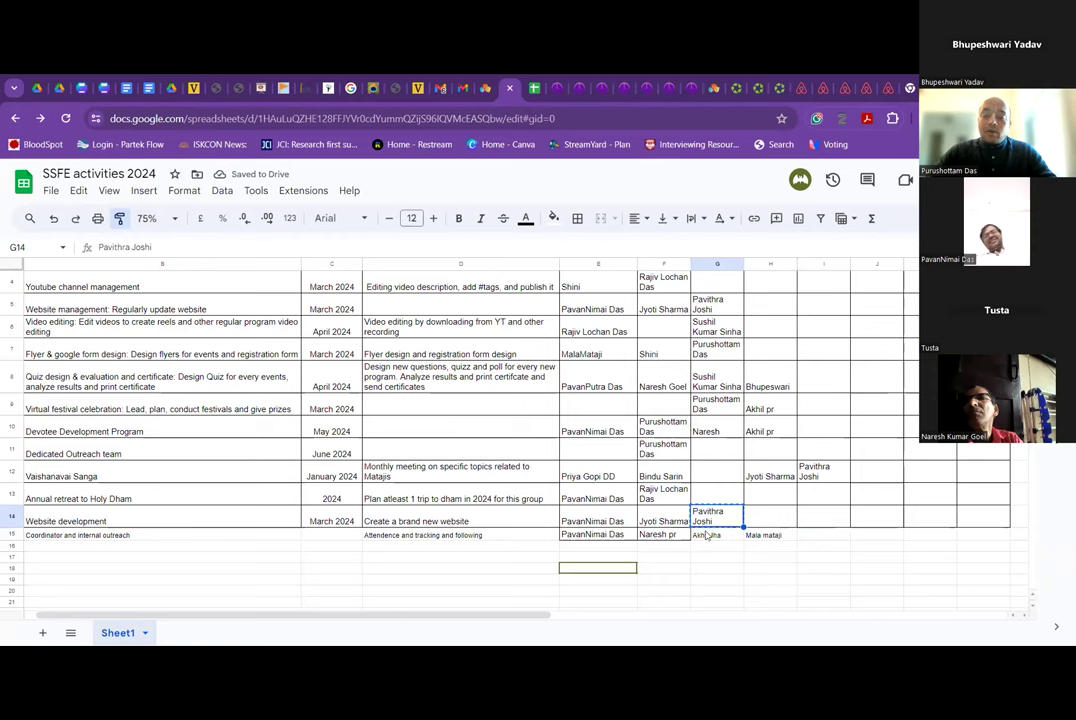
left_click_drag(706, 536, 778, 537)
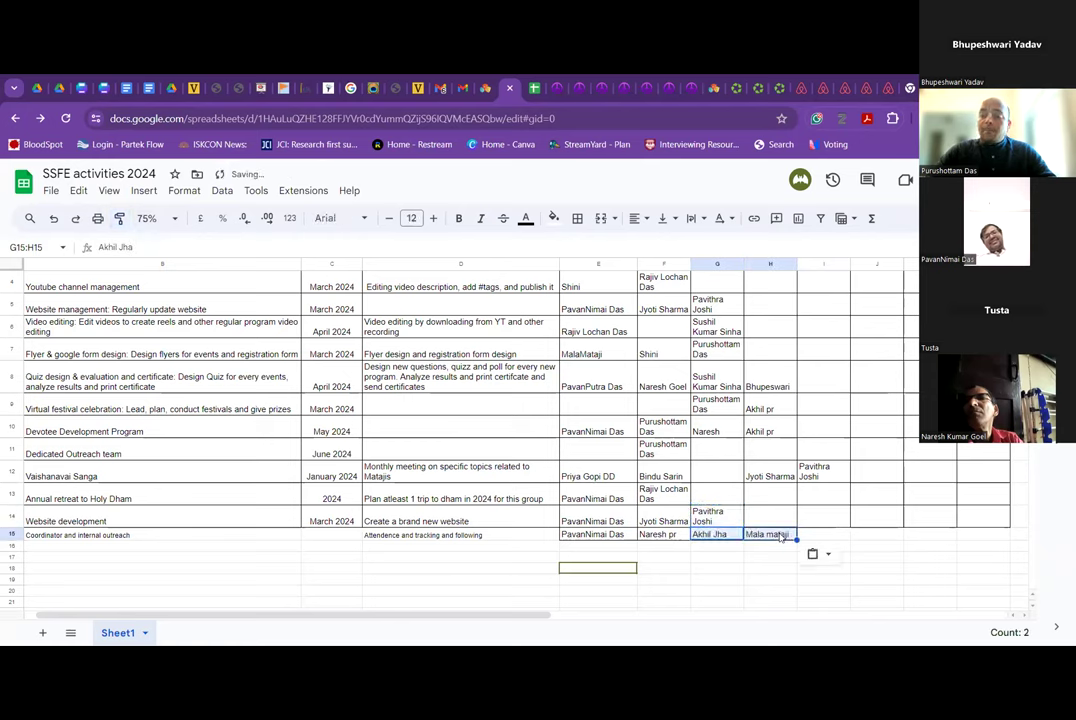
key("Up")
key("Up")
key("Right")
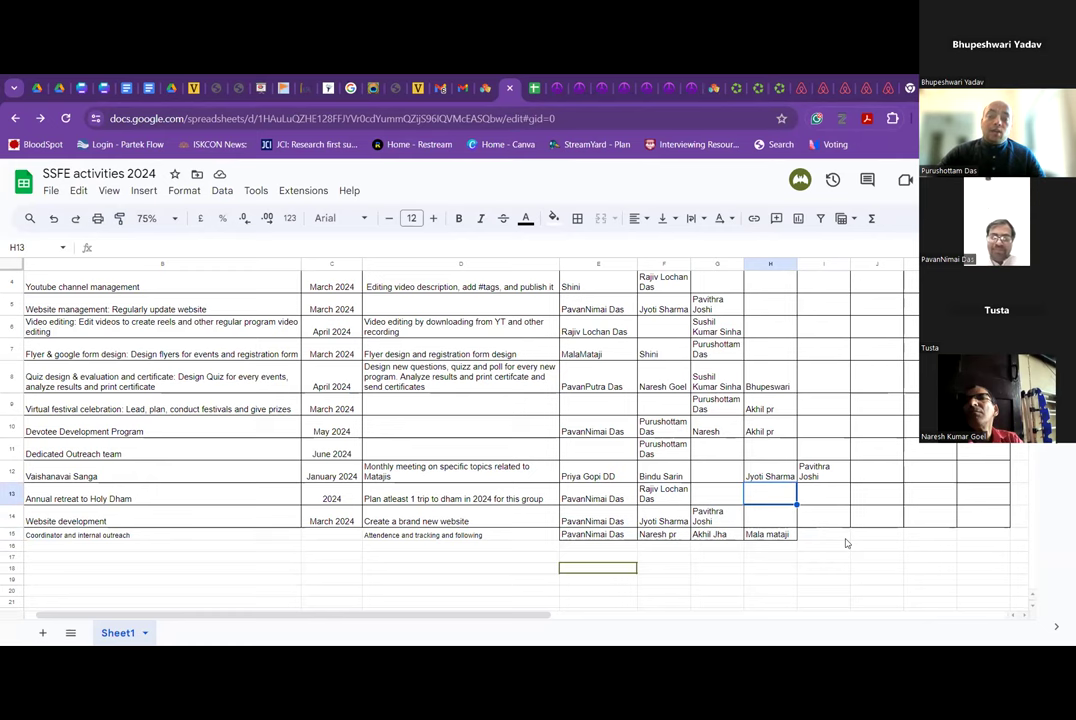
Paint the unwrapped format of the Webinar lead cell across E3:J15.
scroll(845, 543, "up", 1)
left_click(578, 298)
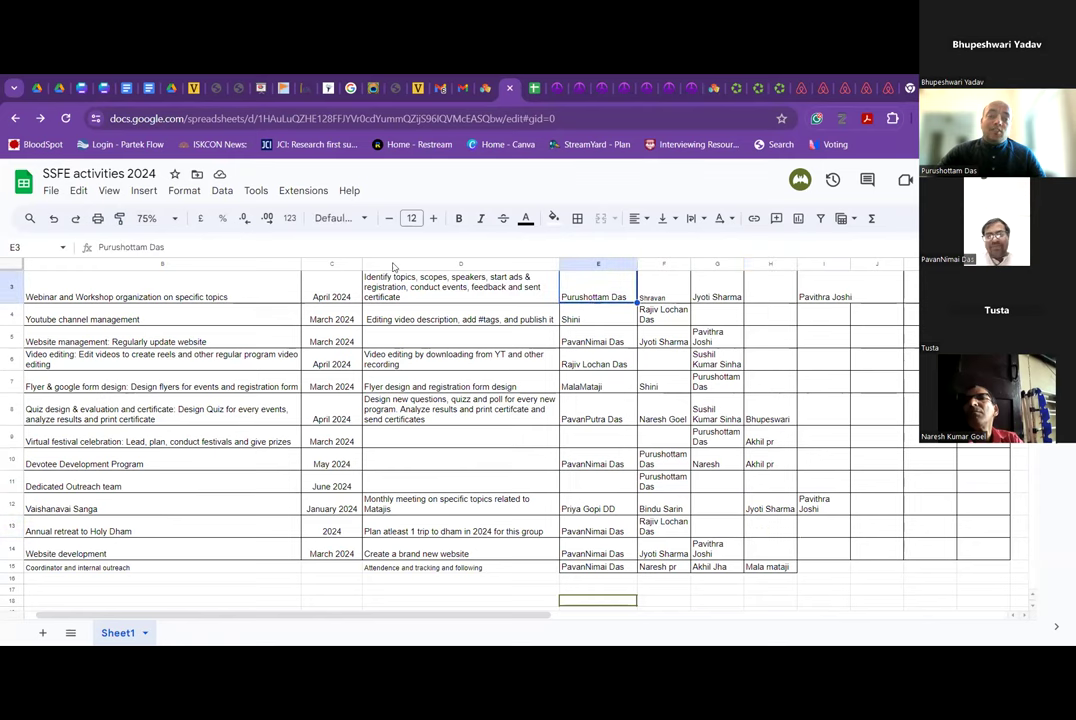
left_click(119, 218)
mouse_move(617, 290)
left_mouse_down()
mouse_move(660, 330)
mouse_move(720, 480)
mouse_move(853, 570)
left_mouse_up()
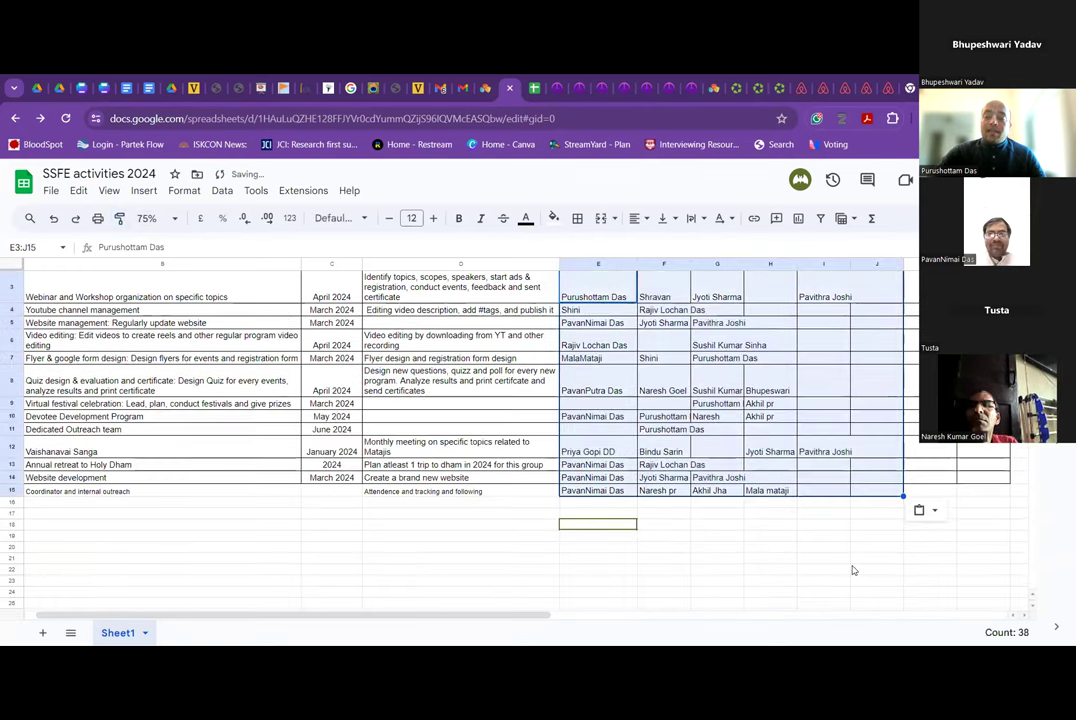
left_click(648, 405)
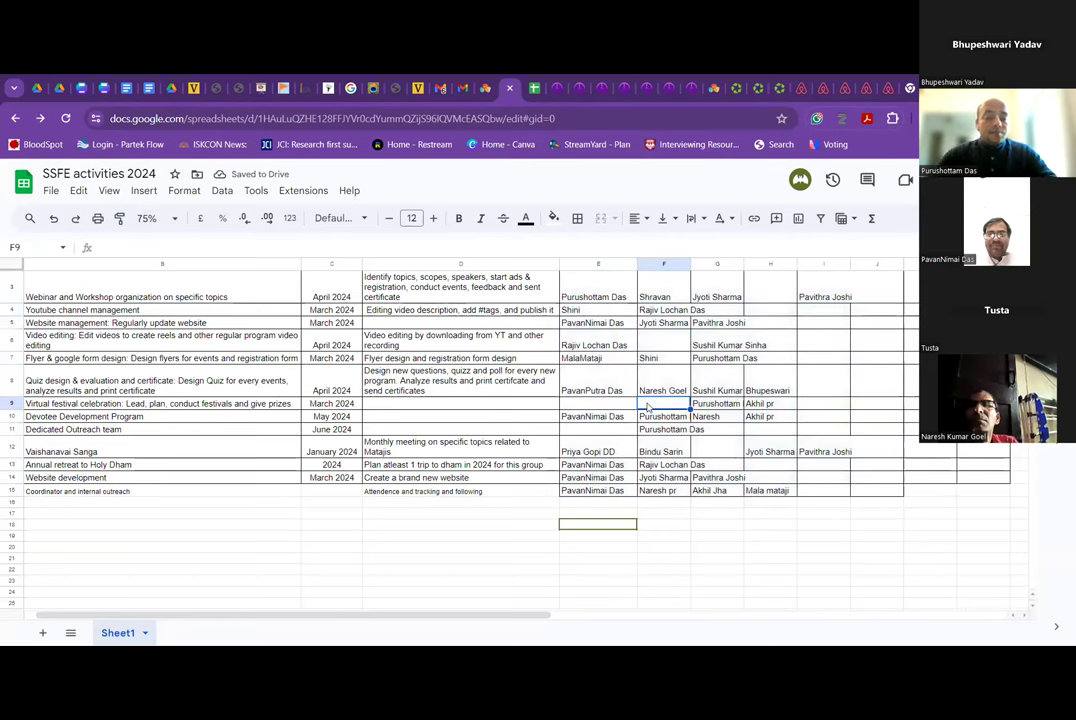
Review the Website development, coordinator and Dedicated Outreach team task and lead cells.
left_click(205, 478)
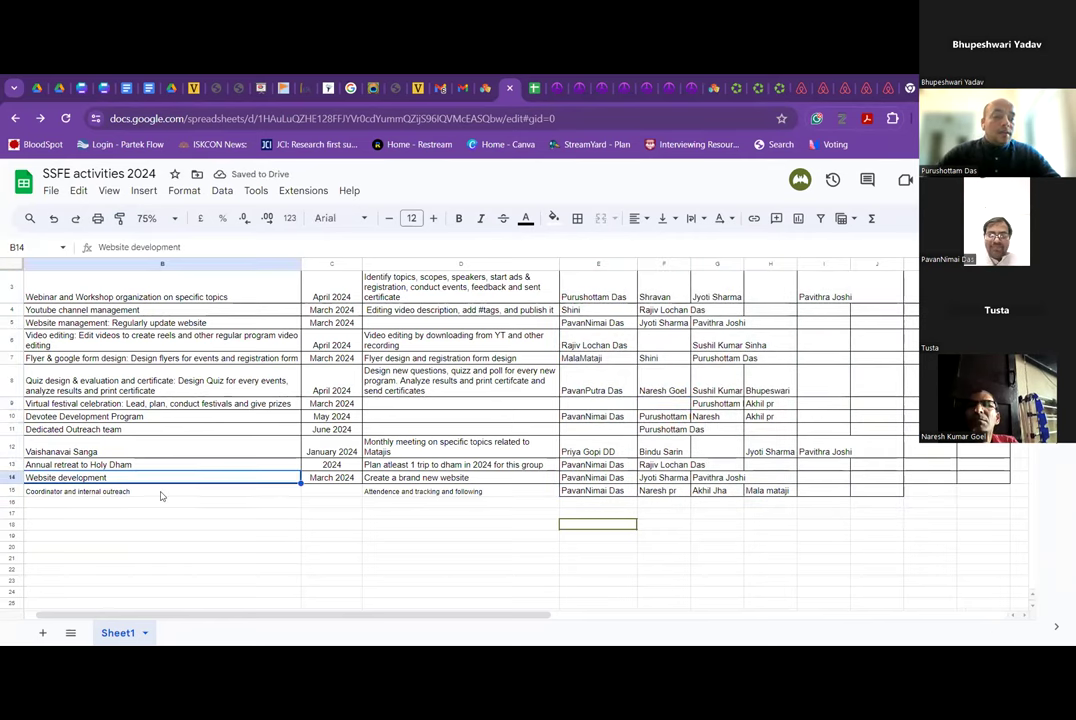
left_click(161, 493)
left_click(610, 434)
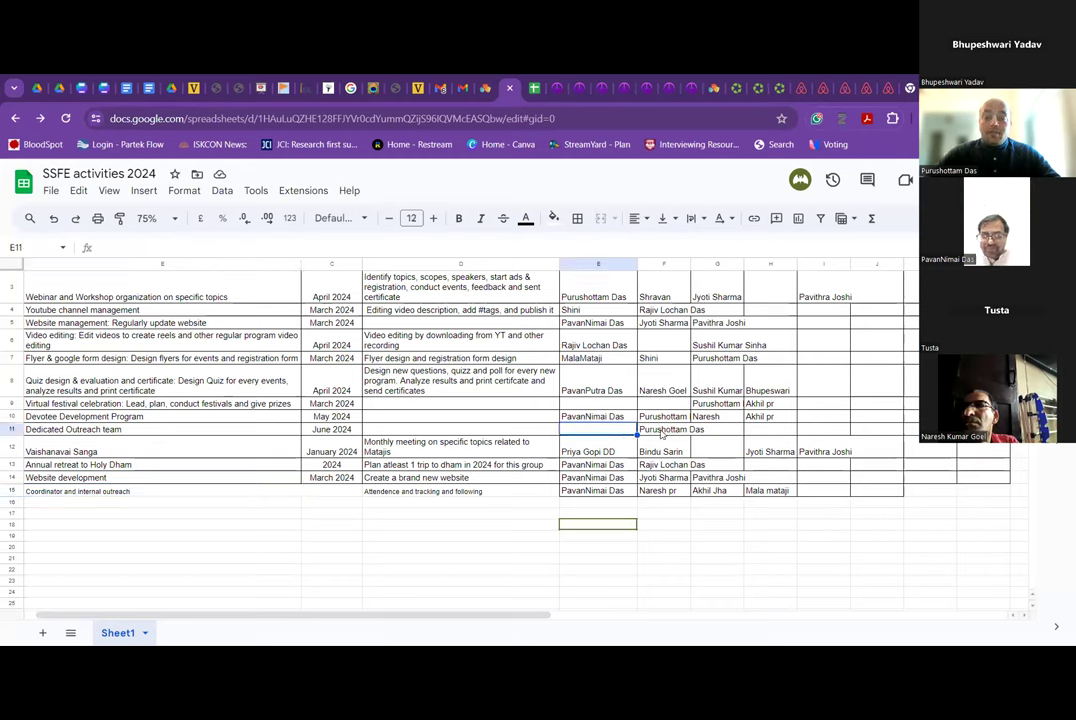
key("Right")
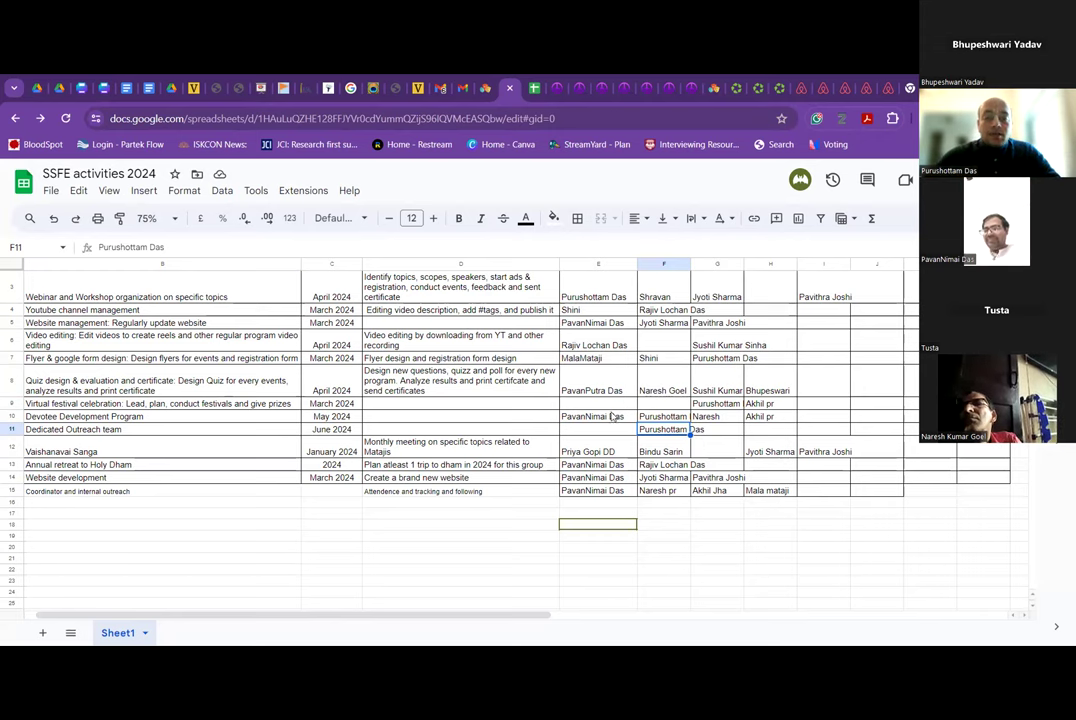
left_click(603, 494)
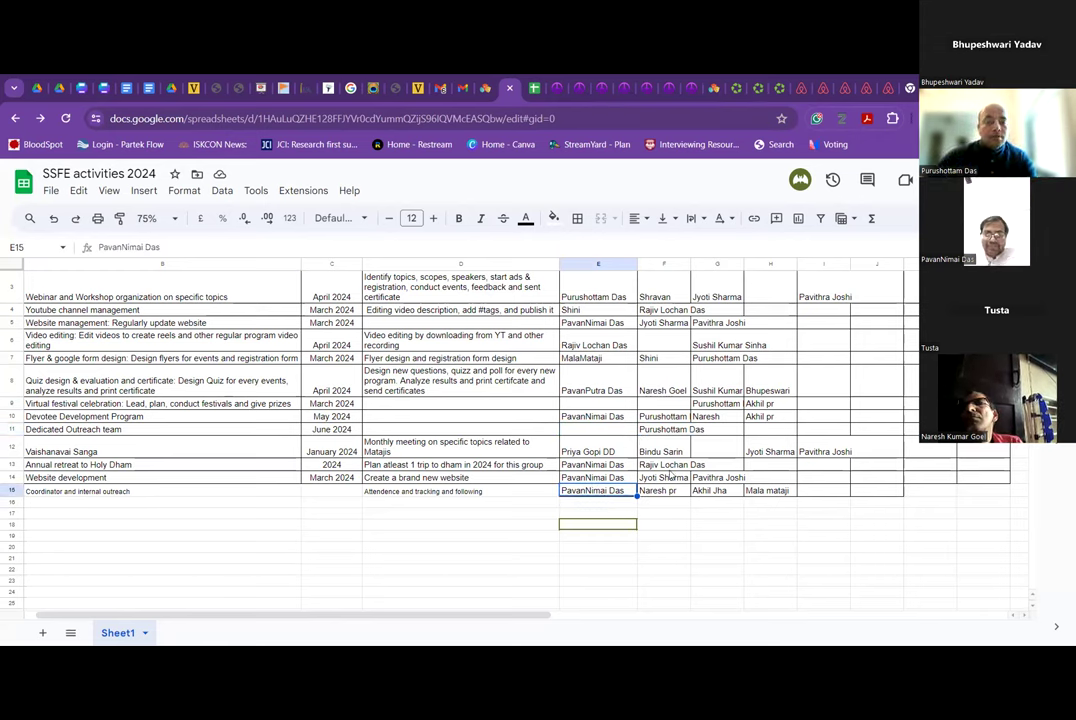
Append ' & ' and a second lead's name to the Bhagavad Gita course lead cell E2.
scroll(670, 475, "up", 1)
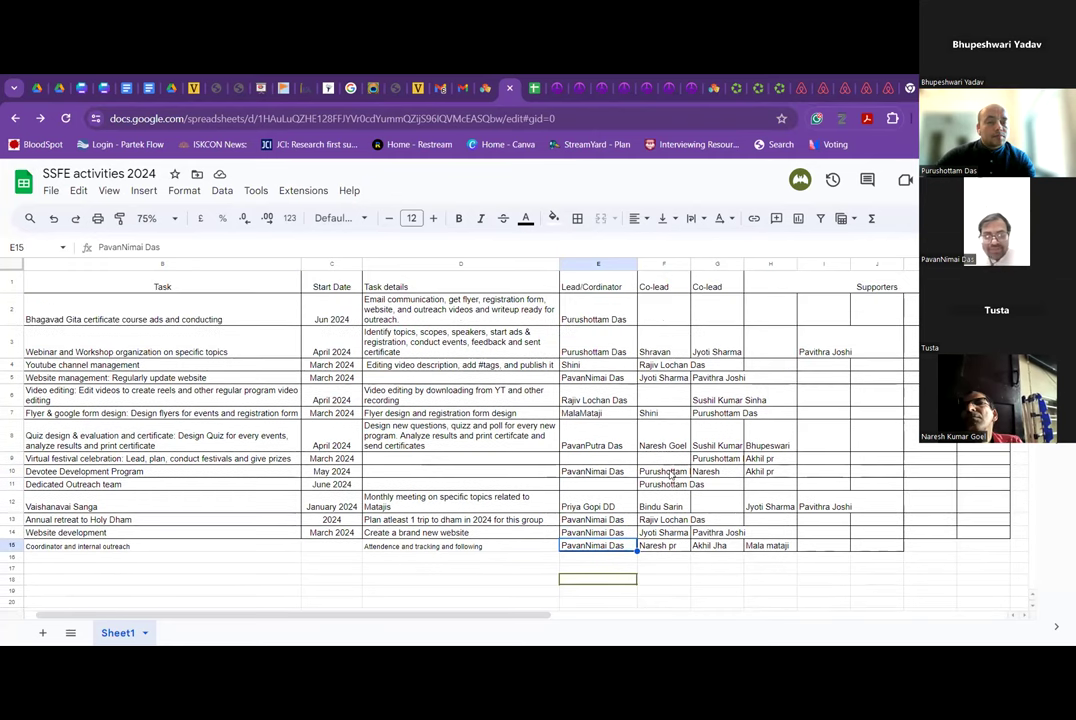
left_click(677, 312)
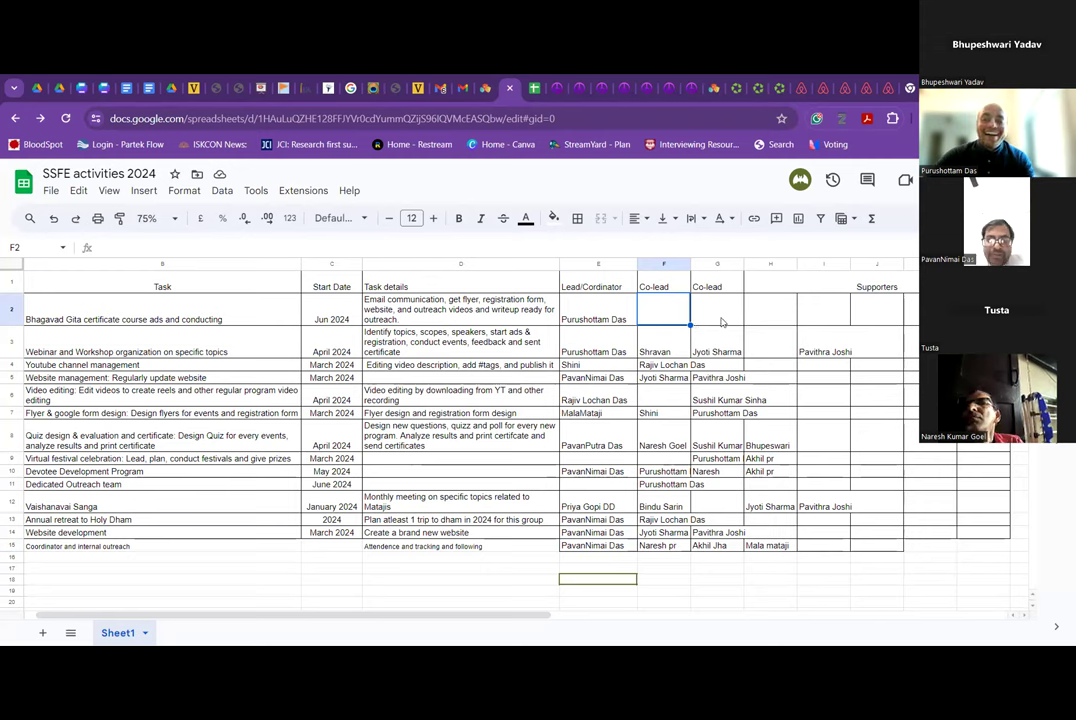
left_click(722, 321)
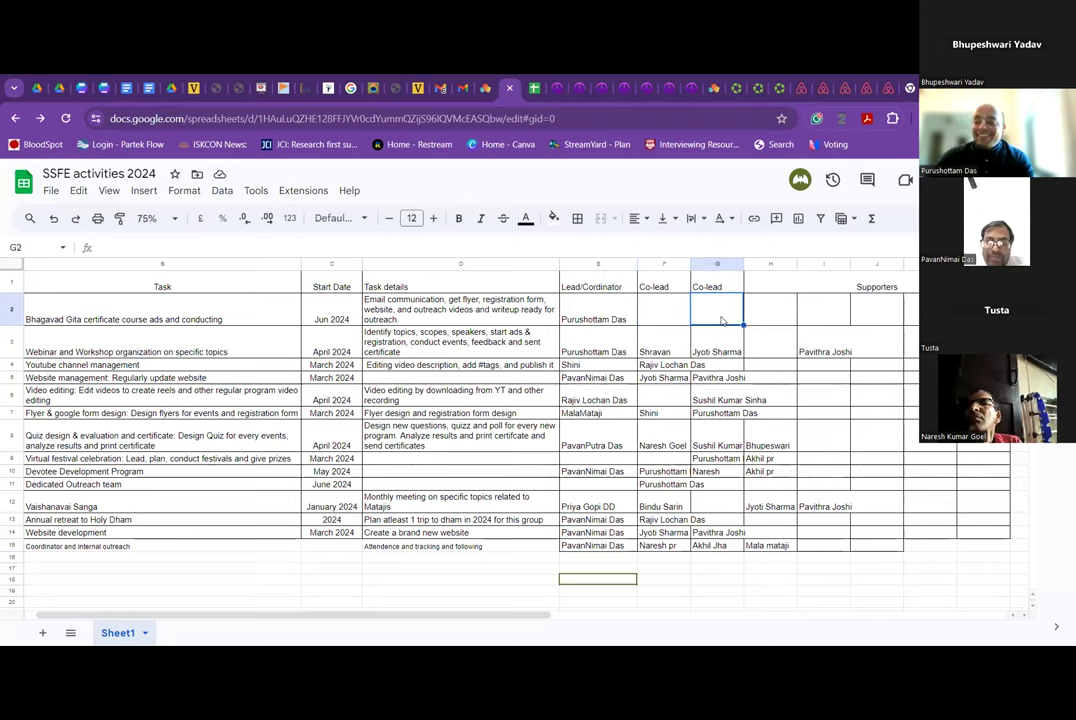
left_click(600, 318)
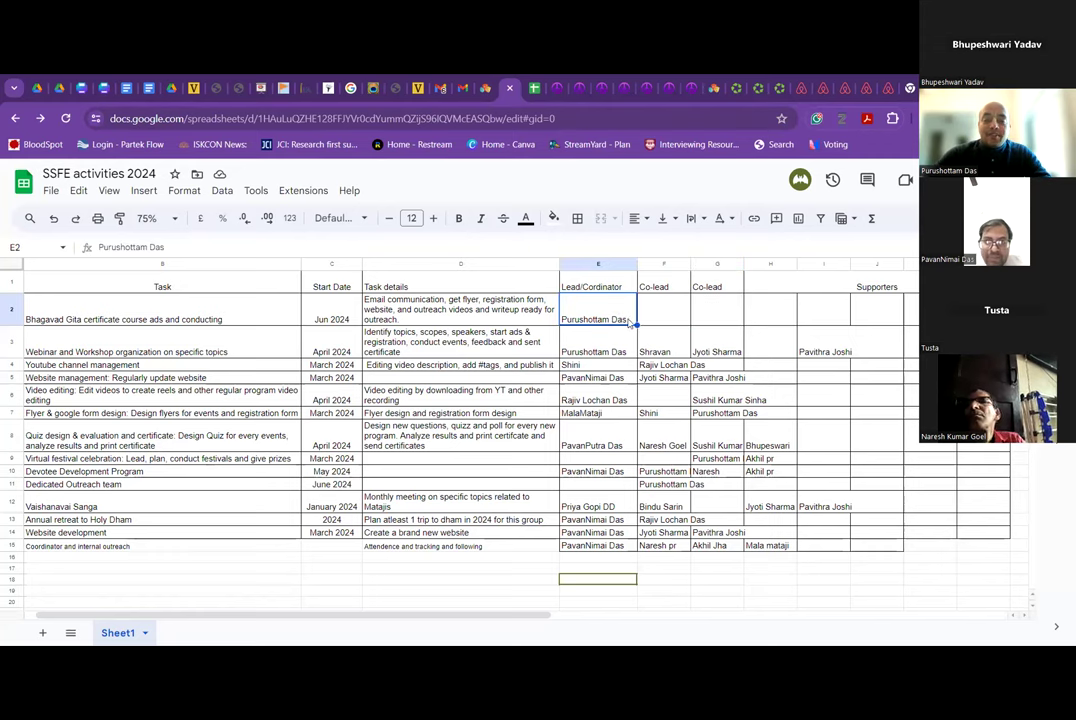
double_click(628, 320)
type("&")
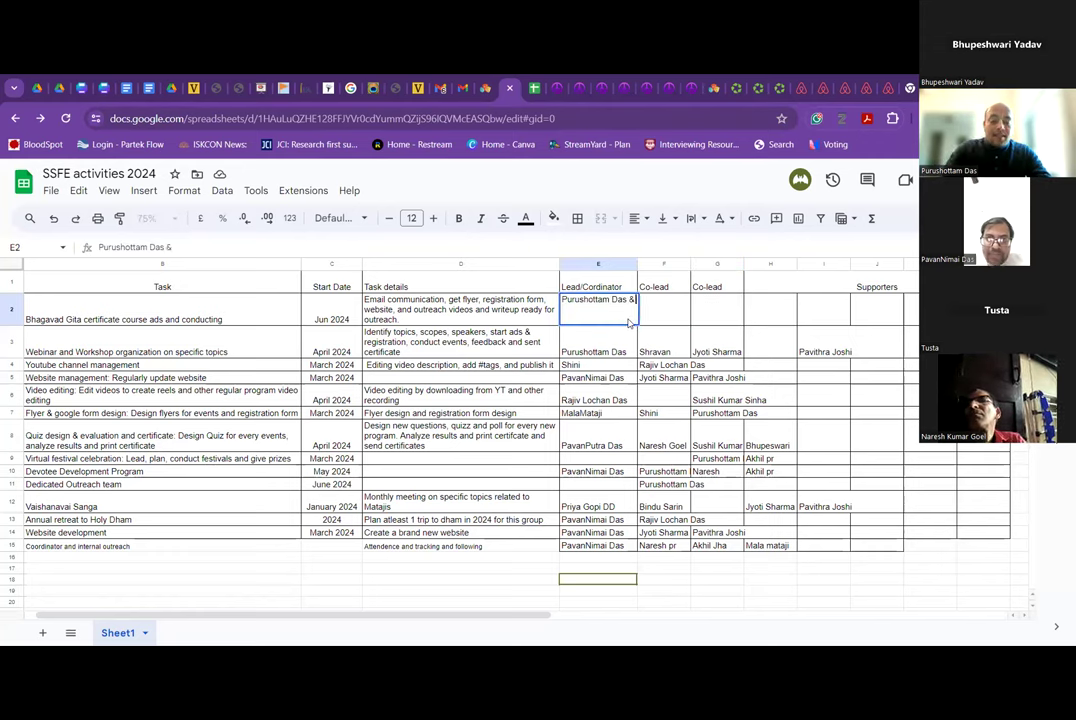
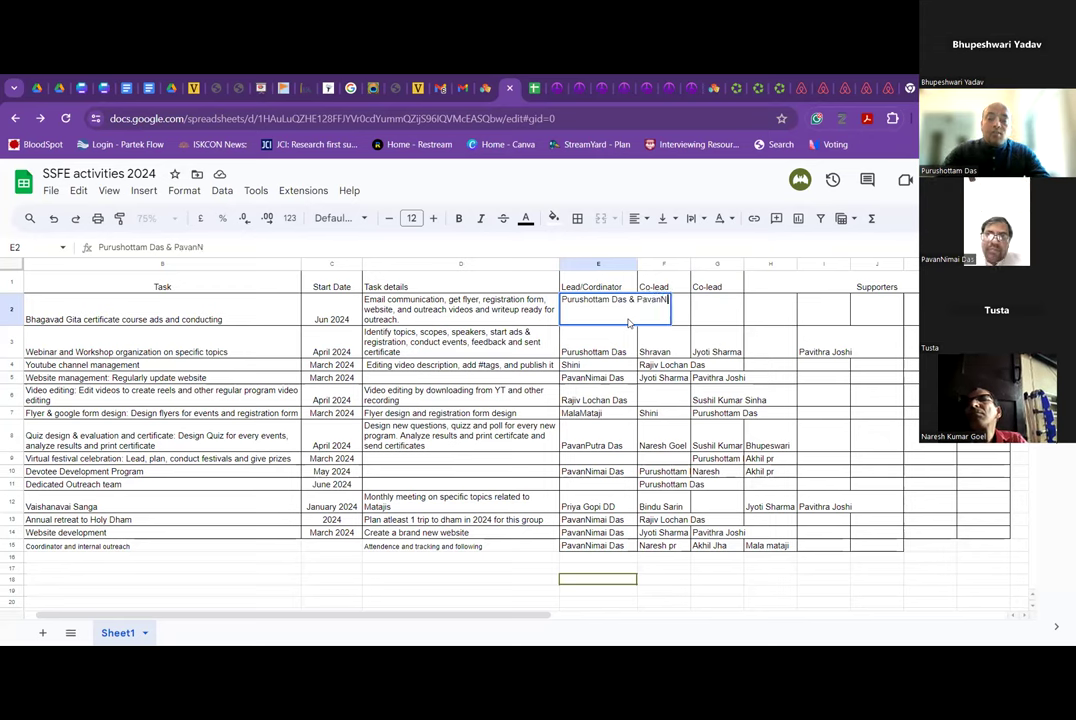
key("Return")
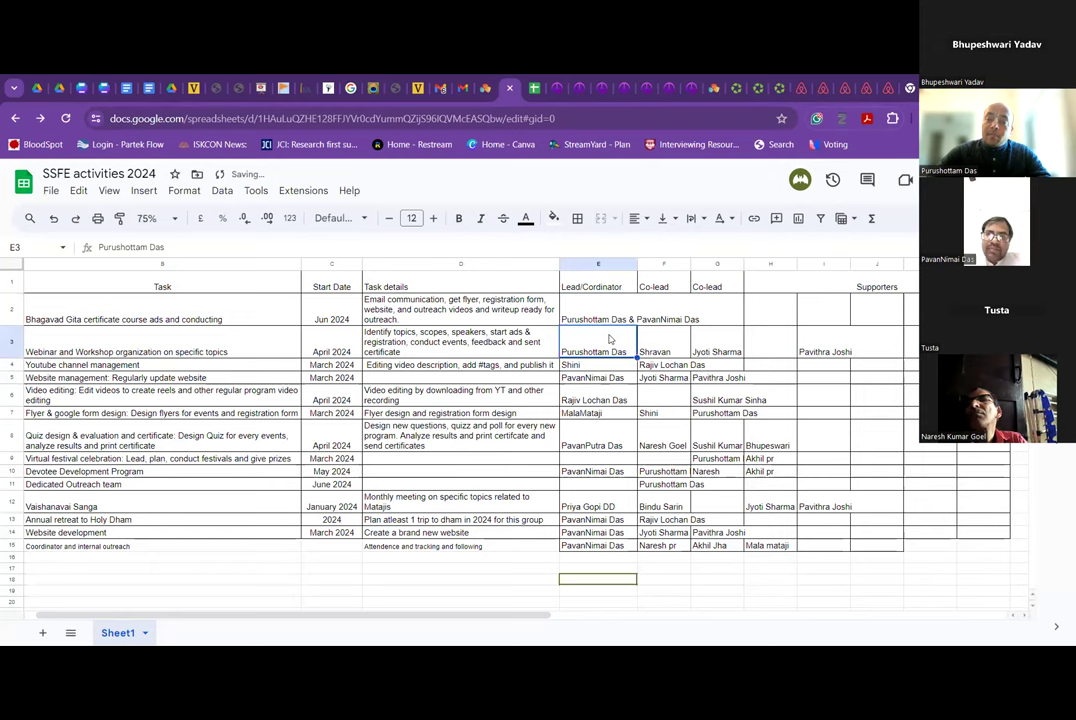
left_click(613, 313)
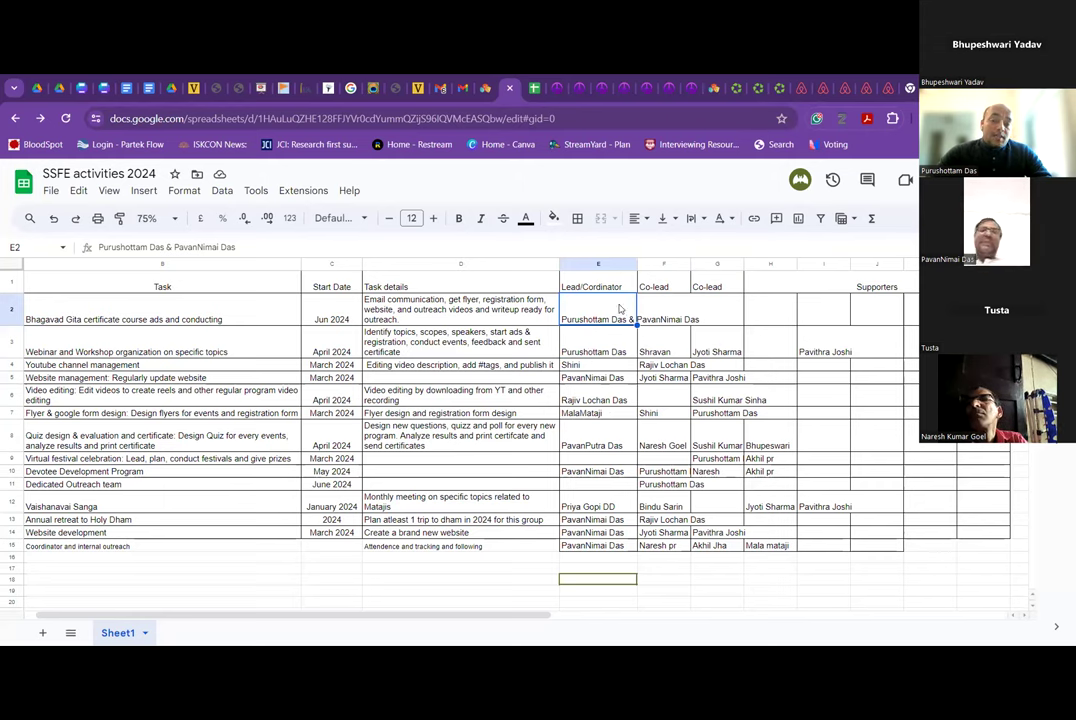
Enter 'All' as the Bhagavad Gita course row's supporters in H2.
left_click(676, 318)
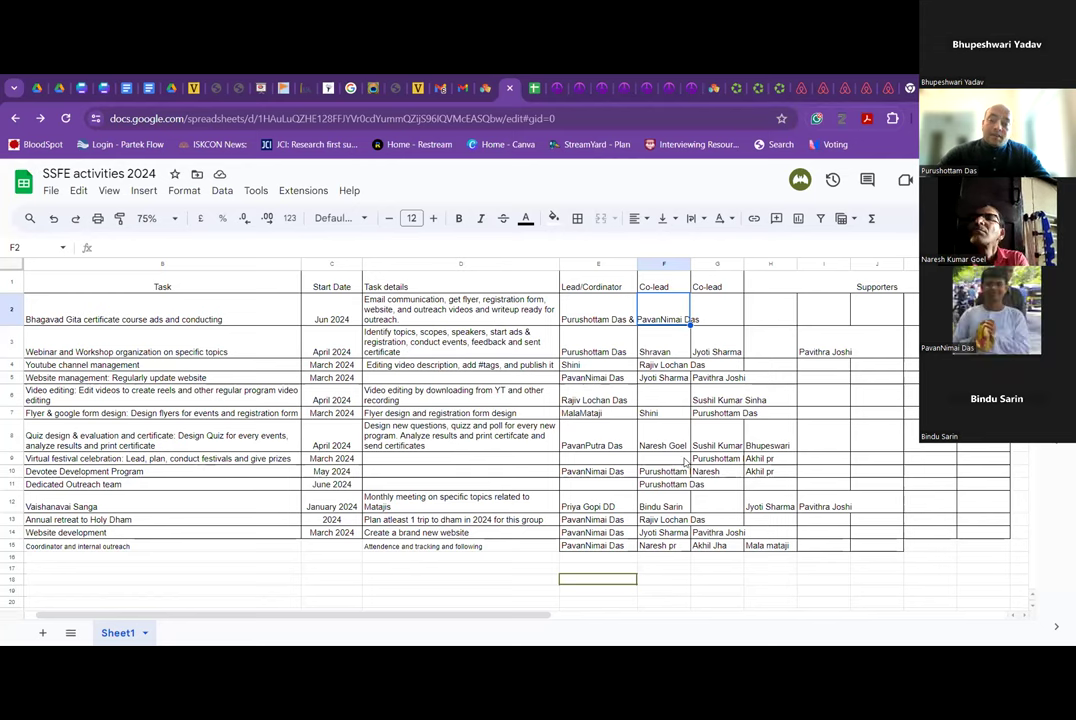
left_click(716, 319)
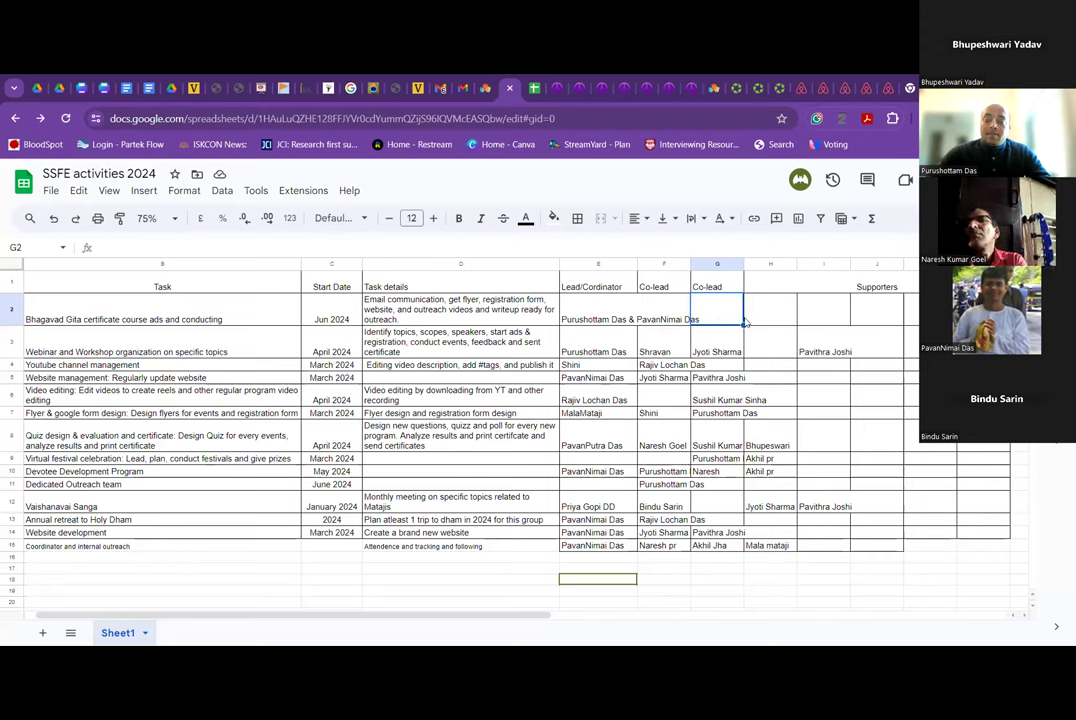
left_click(745, 321)
type("All")
key("Tab")
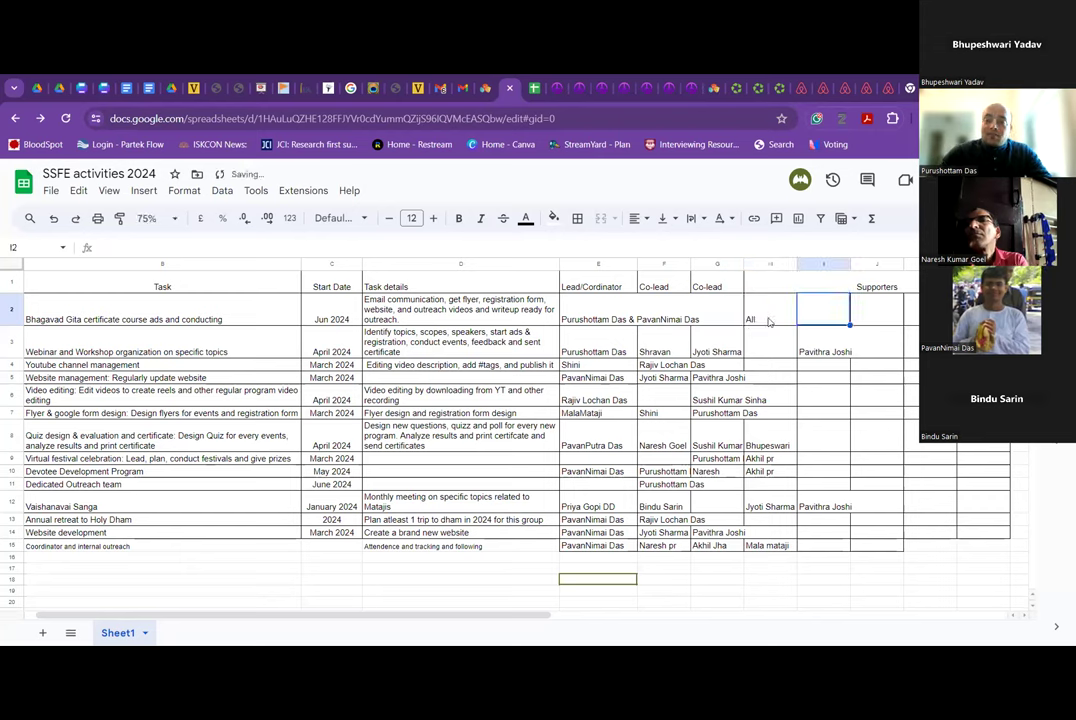
left_click(715, 316)
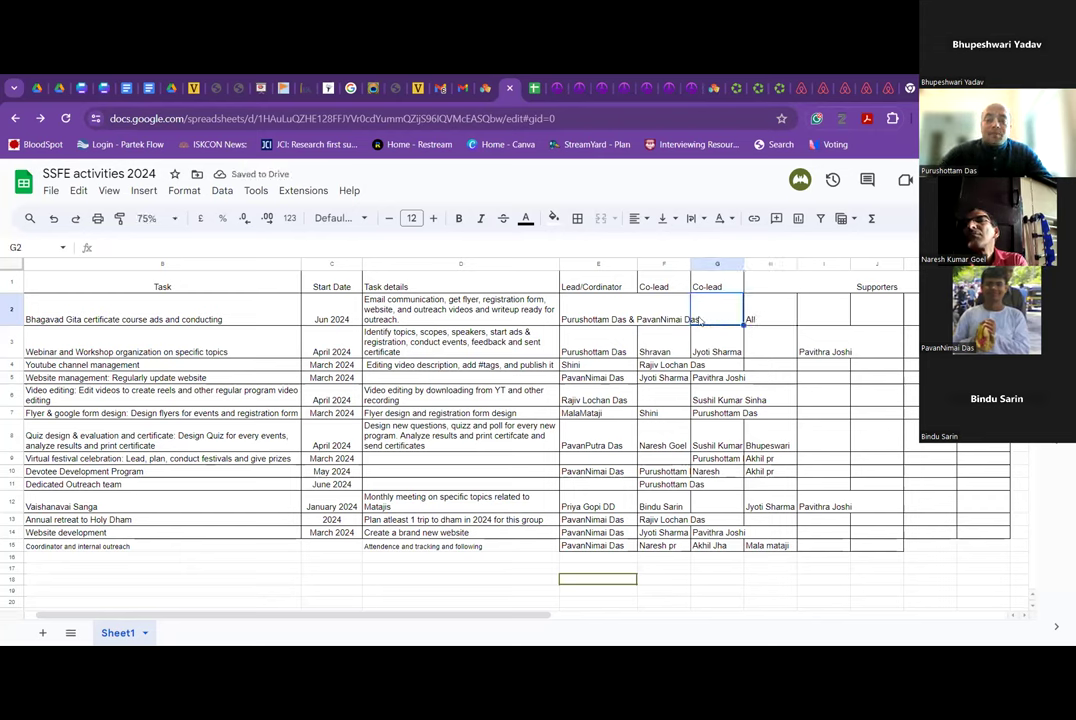
left_click(665, 316)
left_click(628, 318)
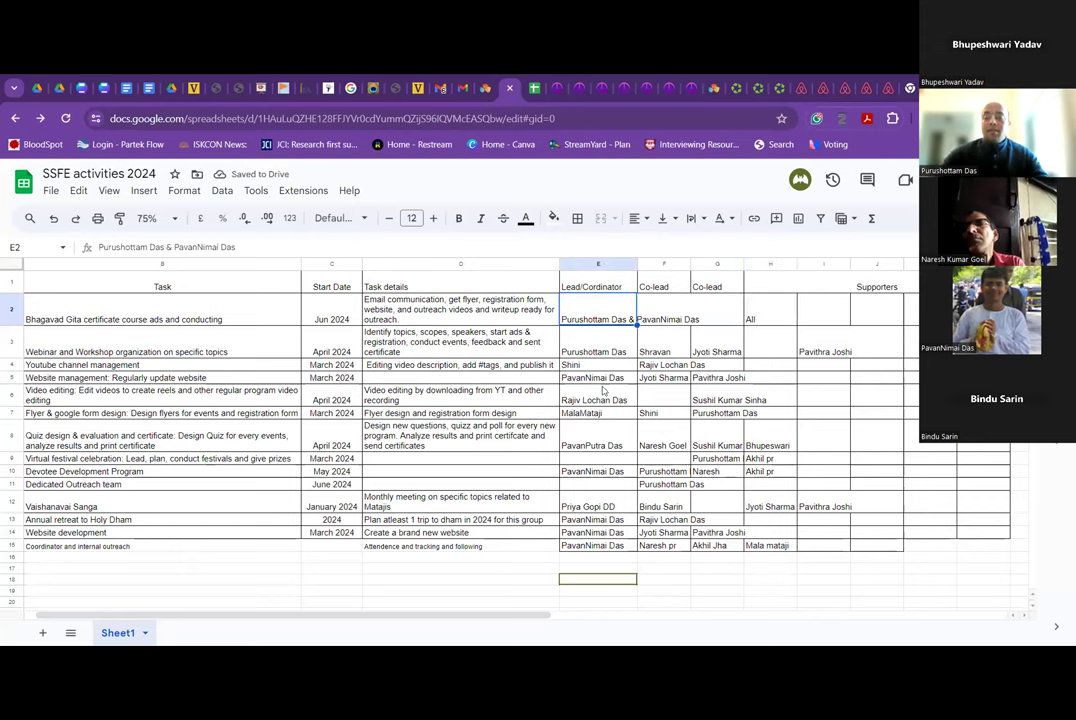